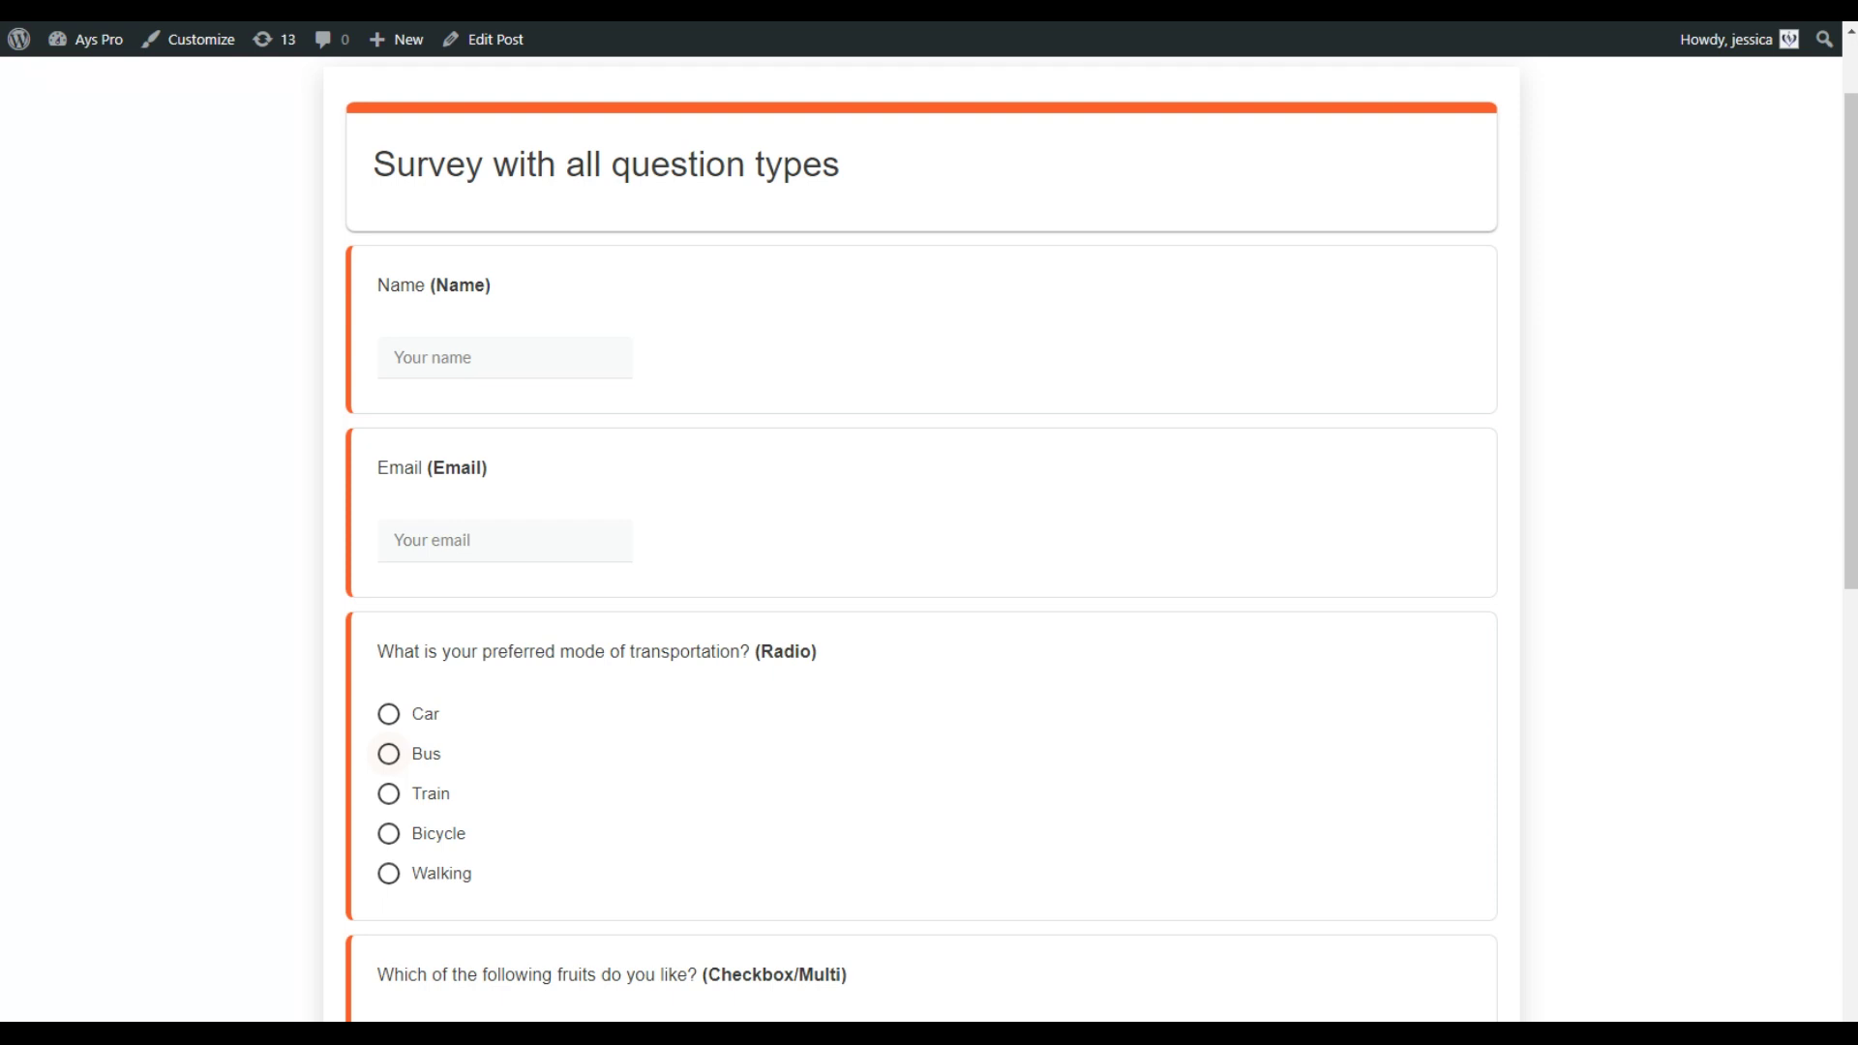
Step: Enter a name and a valid email address in the Name and Email answers
scroll(919, 542, "down", 2)
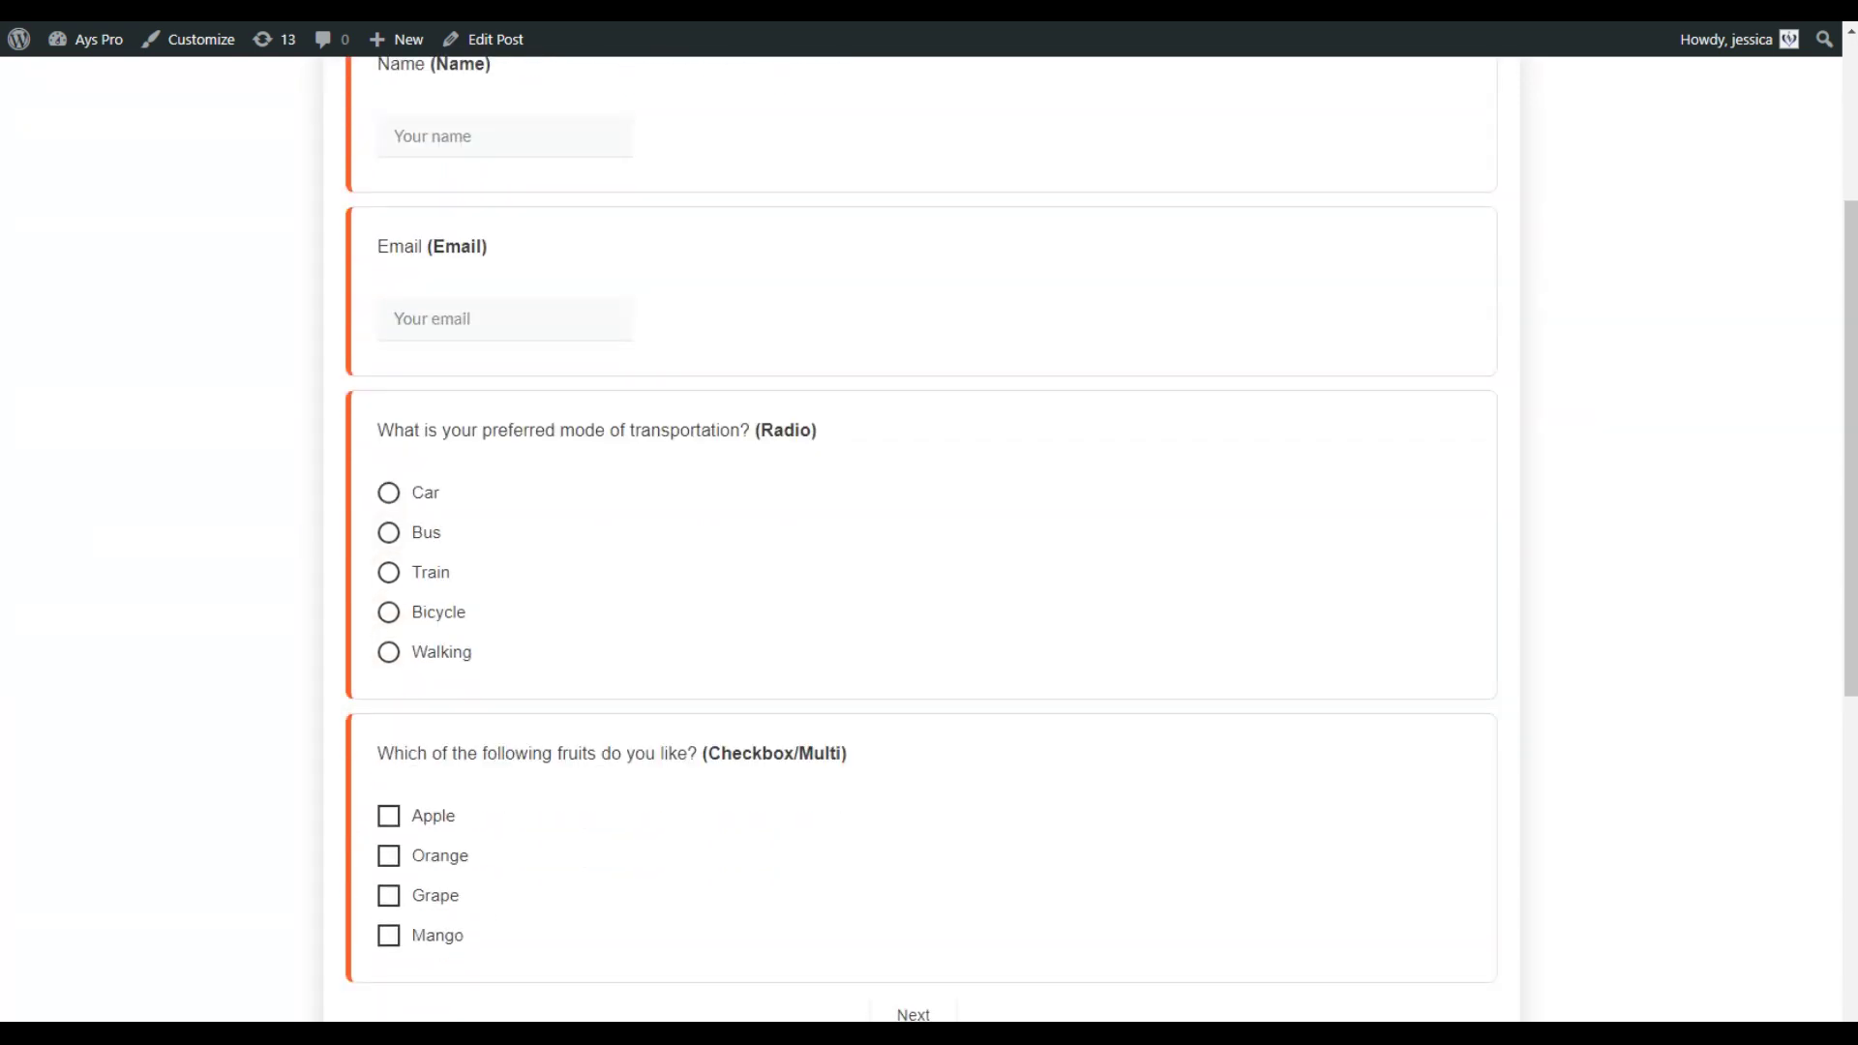
scroll(919, 542, "up", 2)
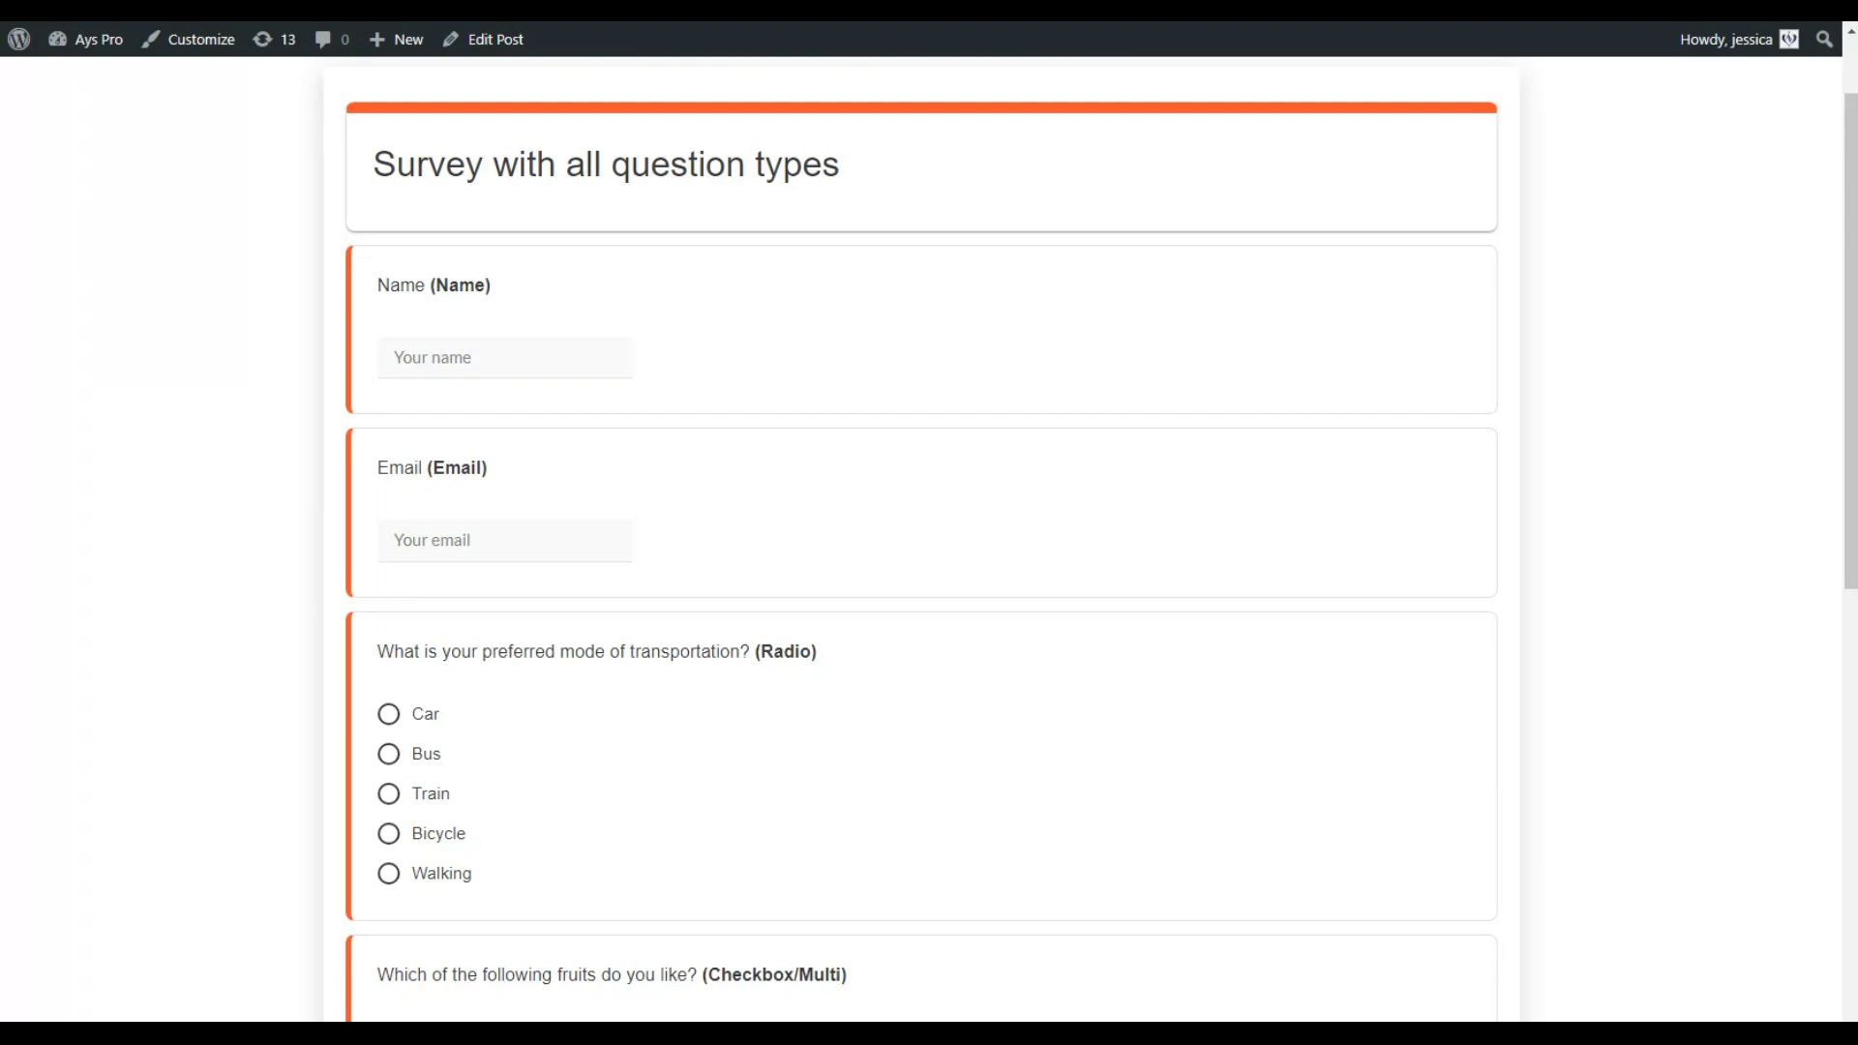
left_click(503, 357)
type("John")
key("Tab")
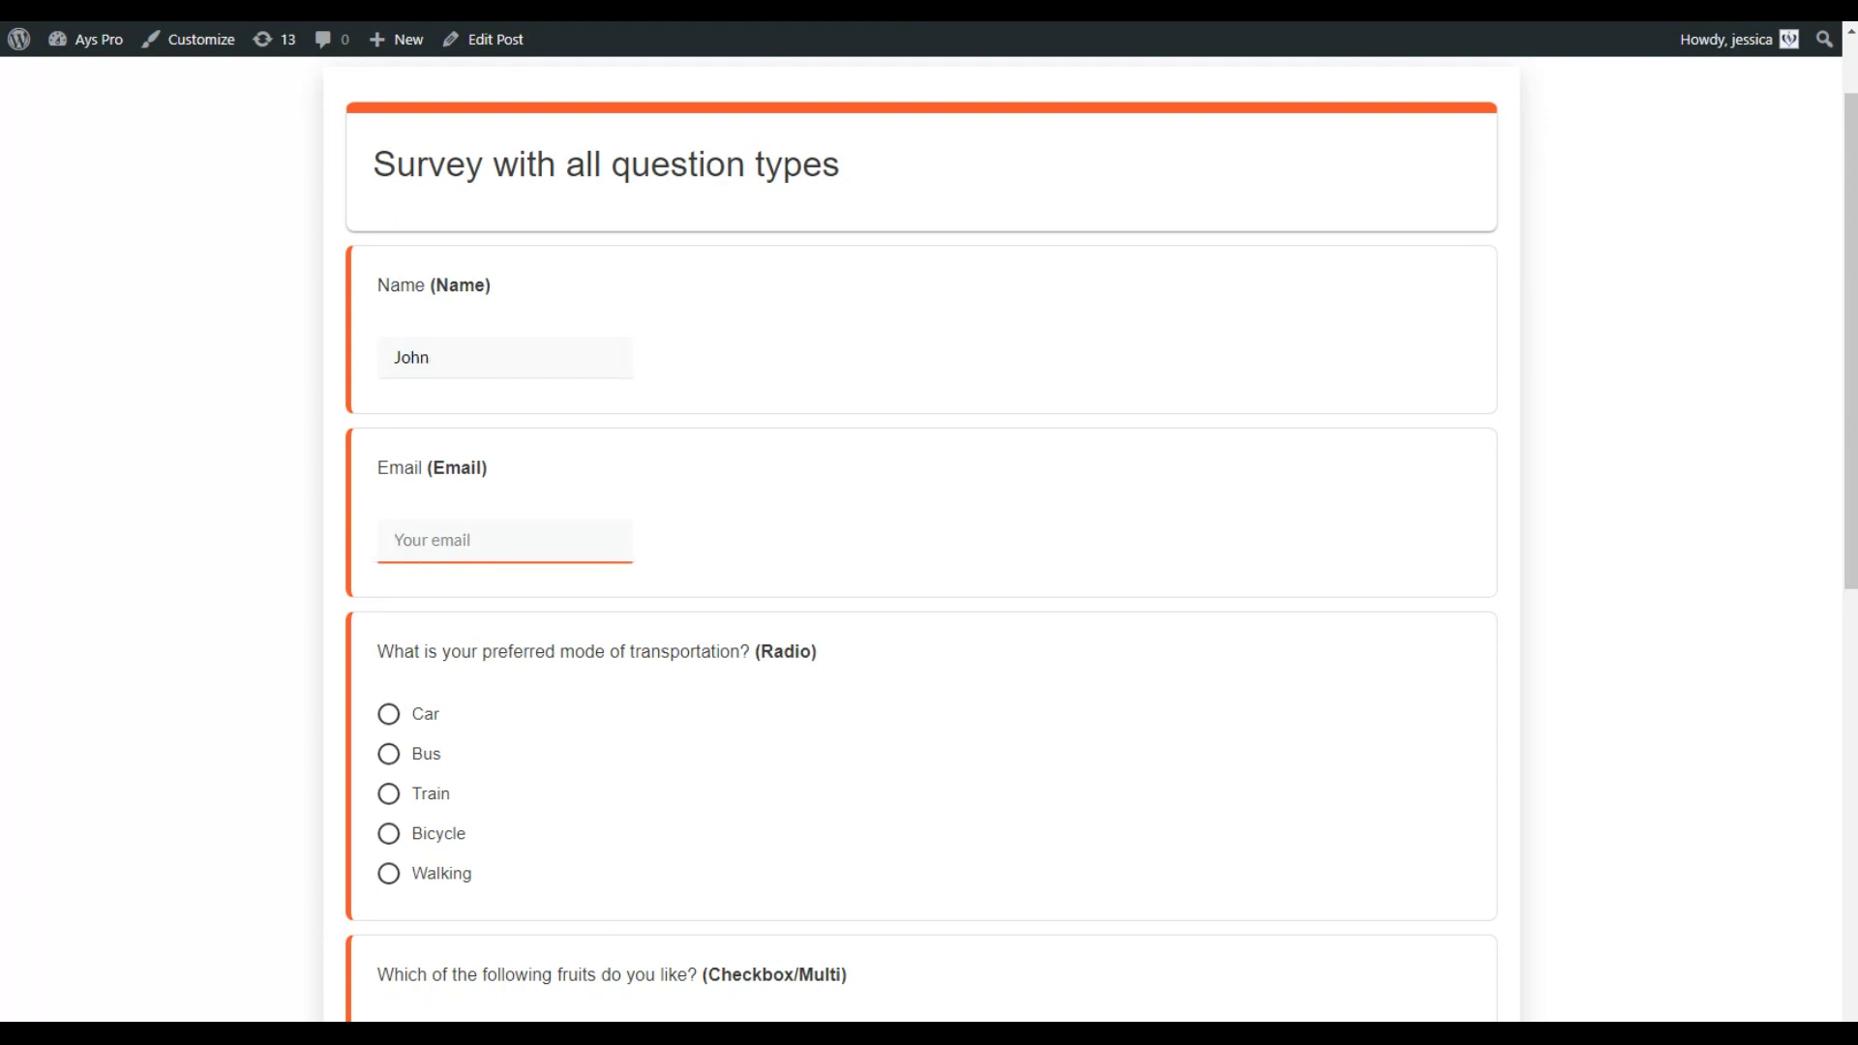
type("Joh")
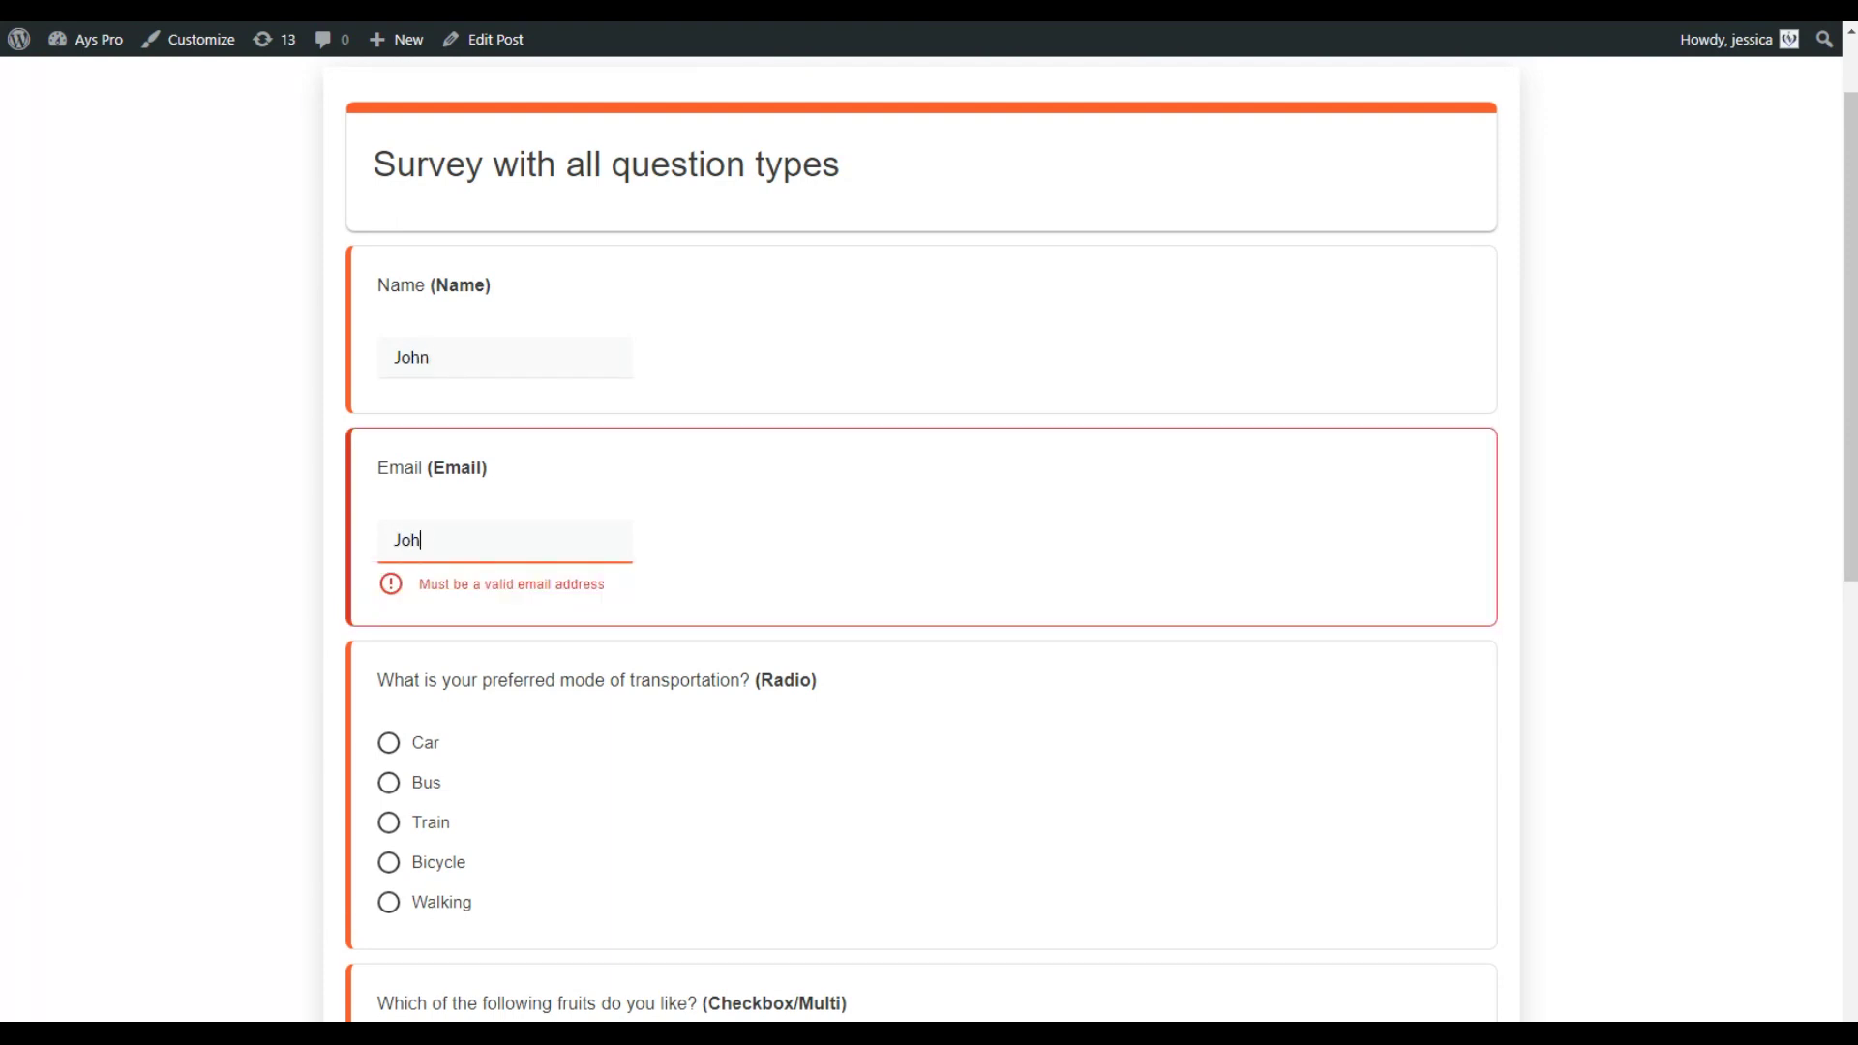
type("n@test.com")
Step: Choose Train as transport, tick Apple and Mango, and go to the next page
scroll(929, 532, "down", 2)
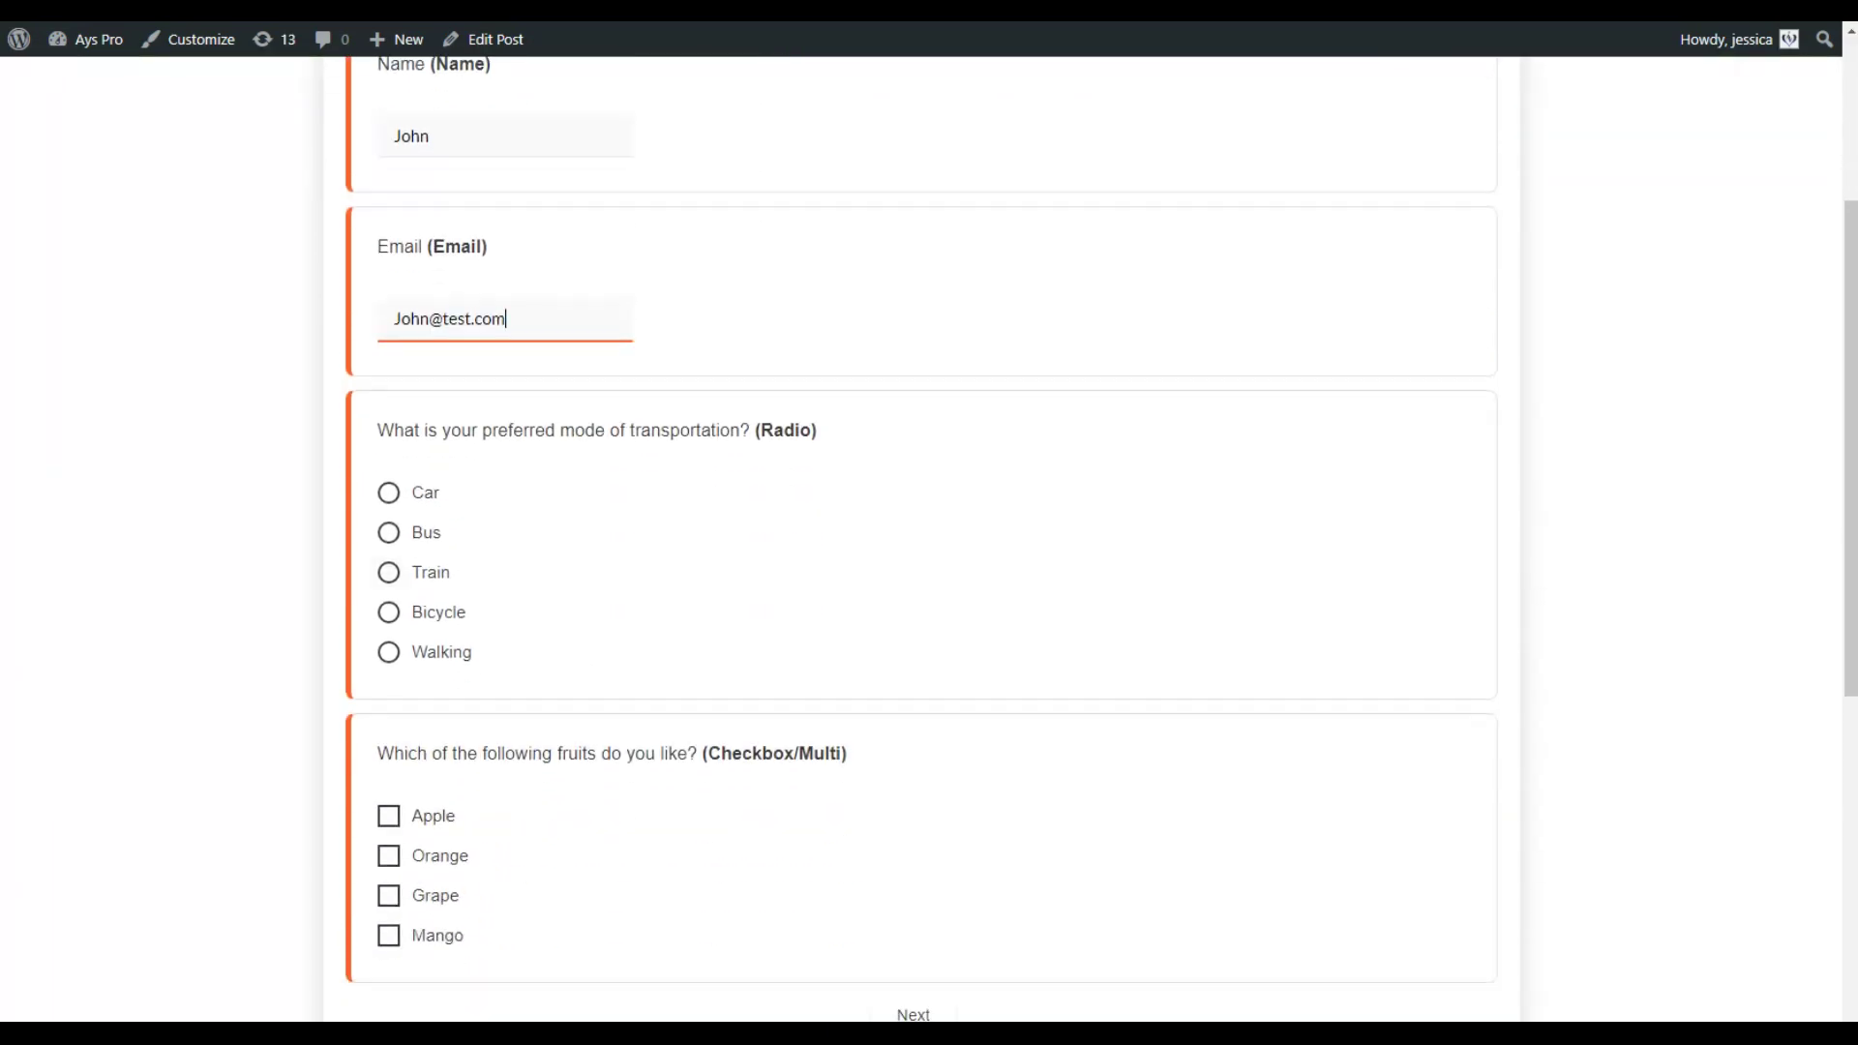
scroll(929, 532, "down", 1)
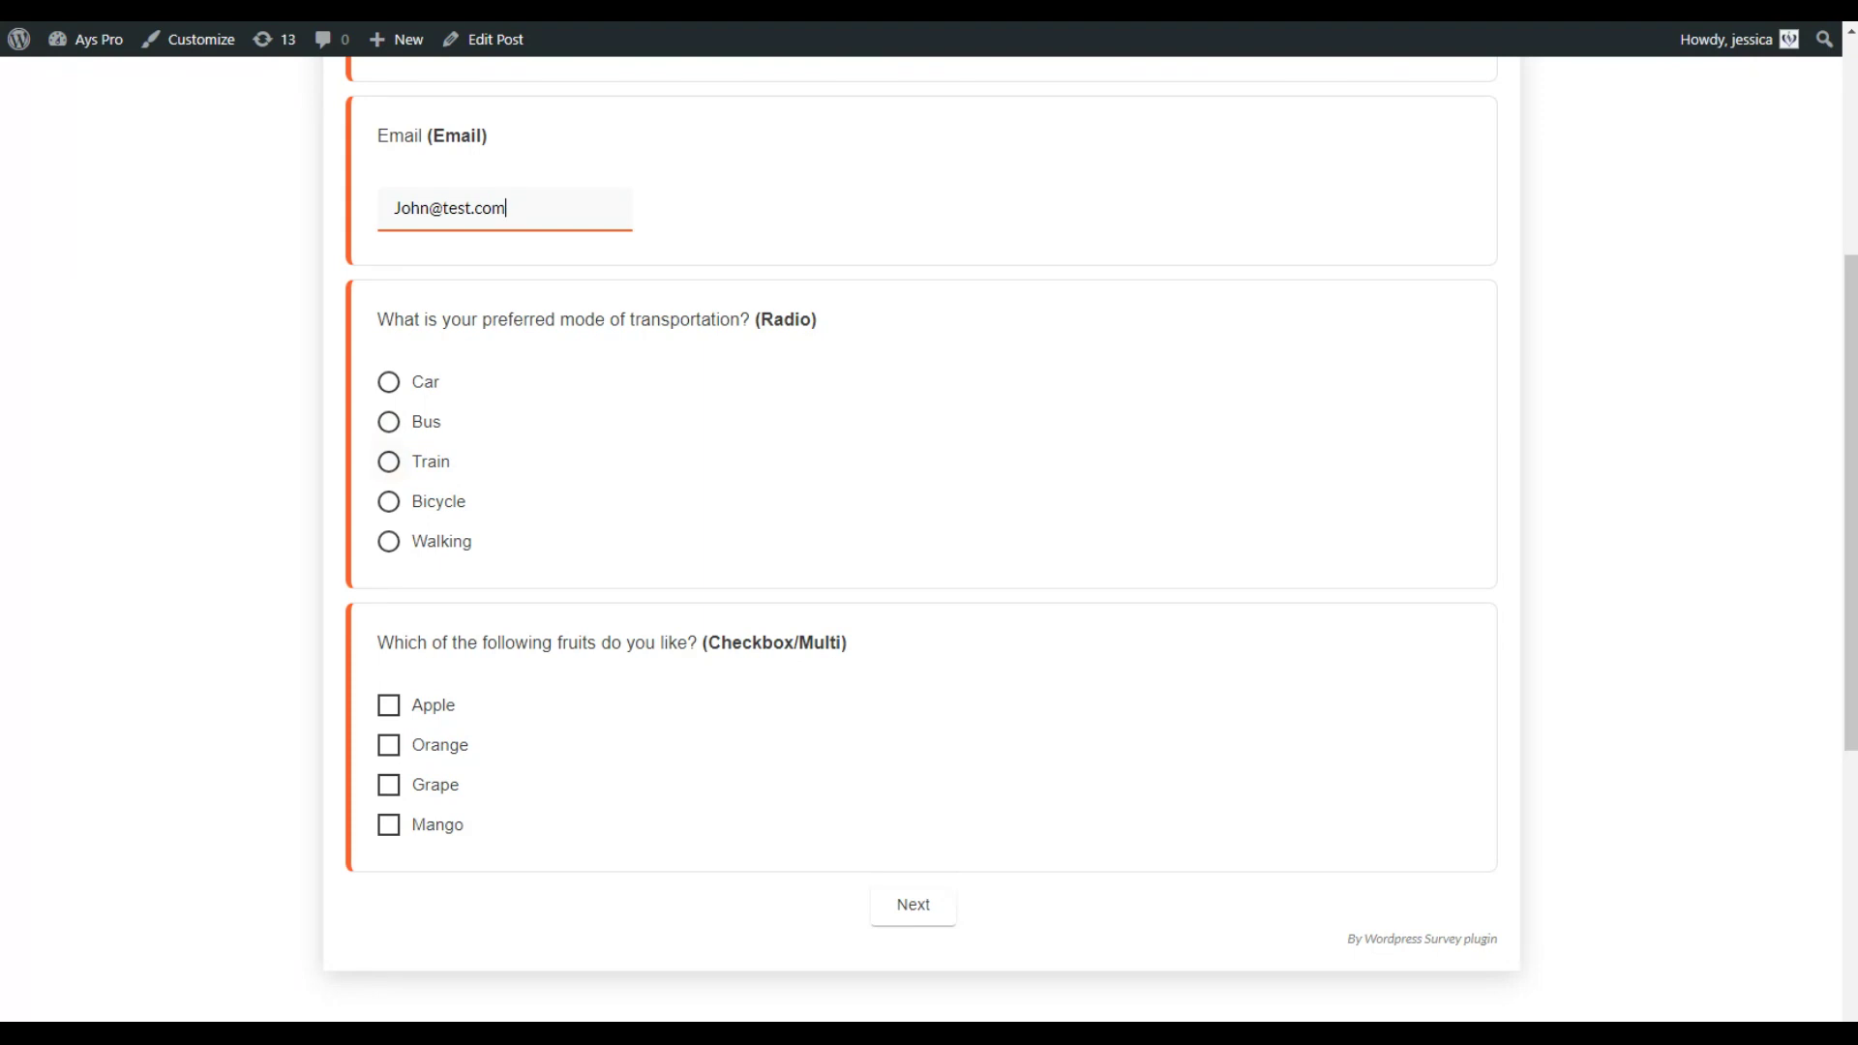
left_click(388, 462)
scroll(929, 537, "down", 2)
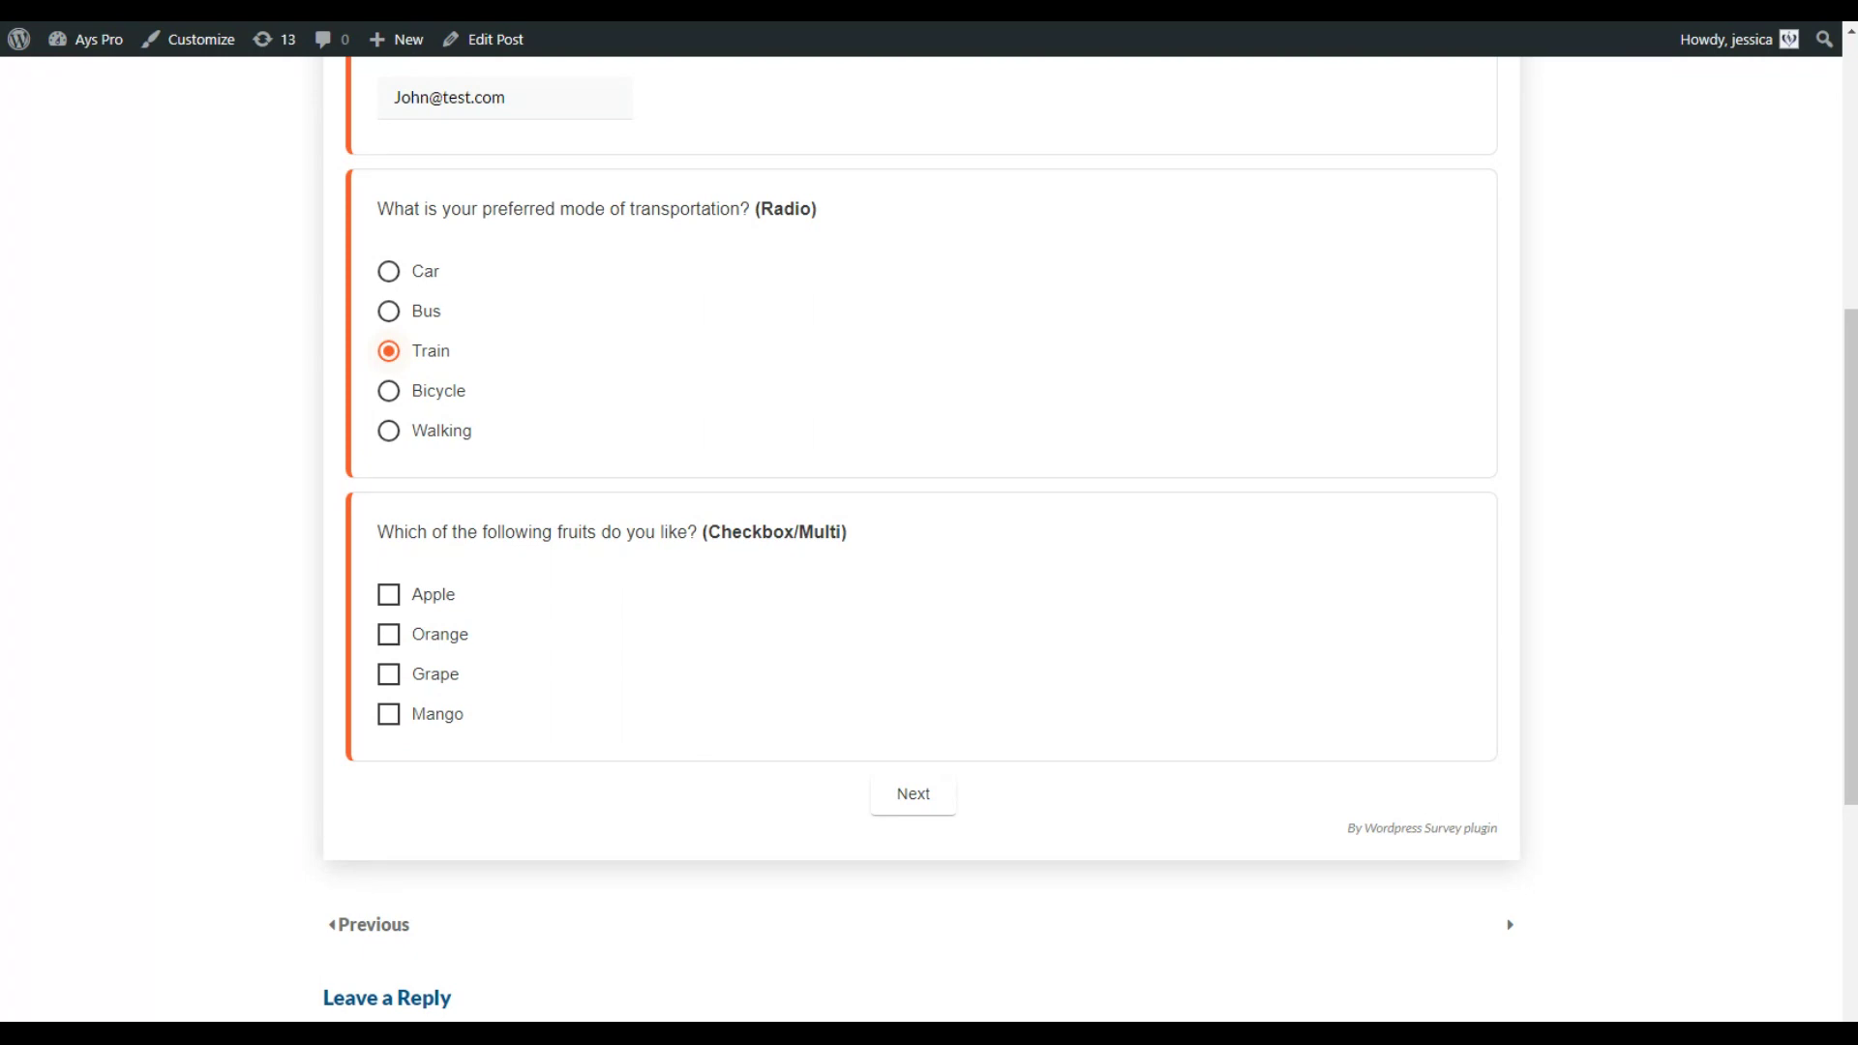
left_click(388, 594)
left_click(388, 713)
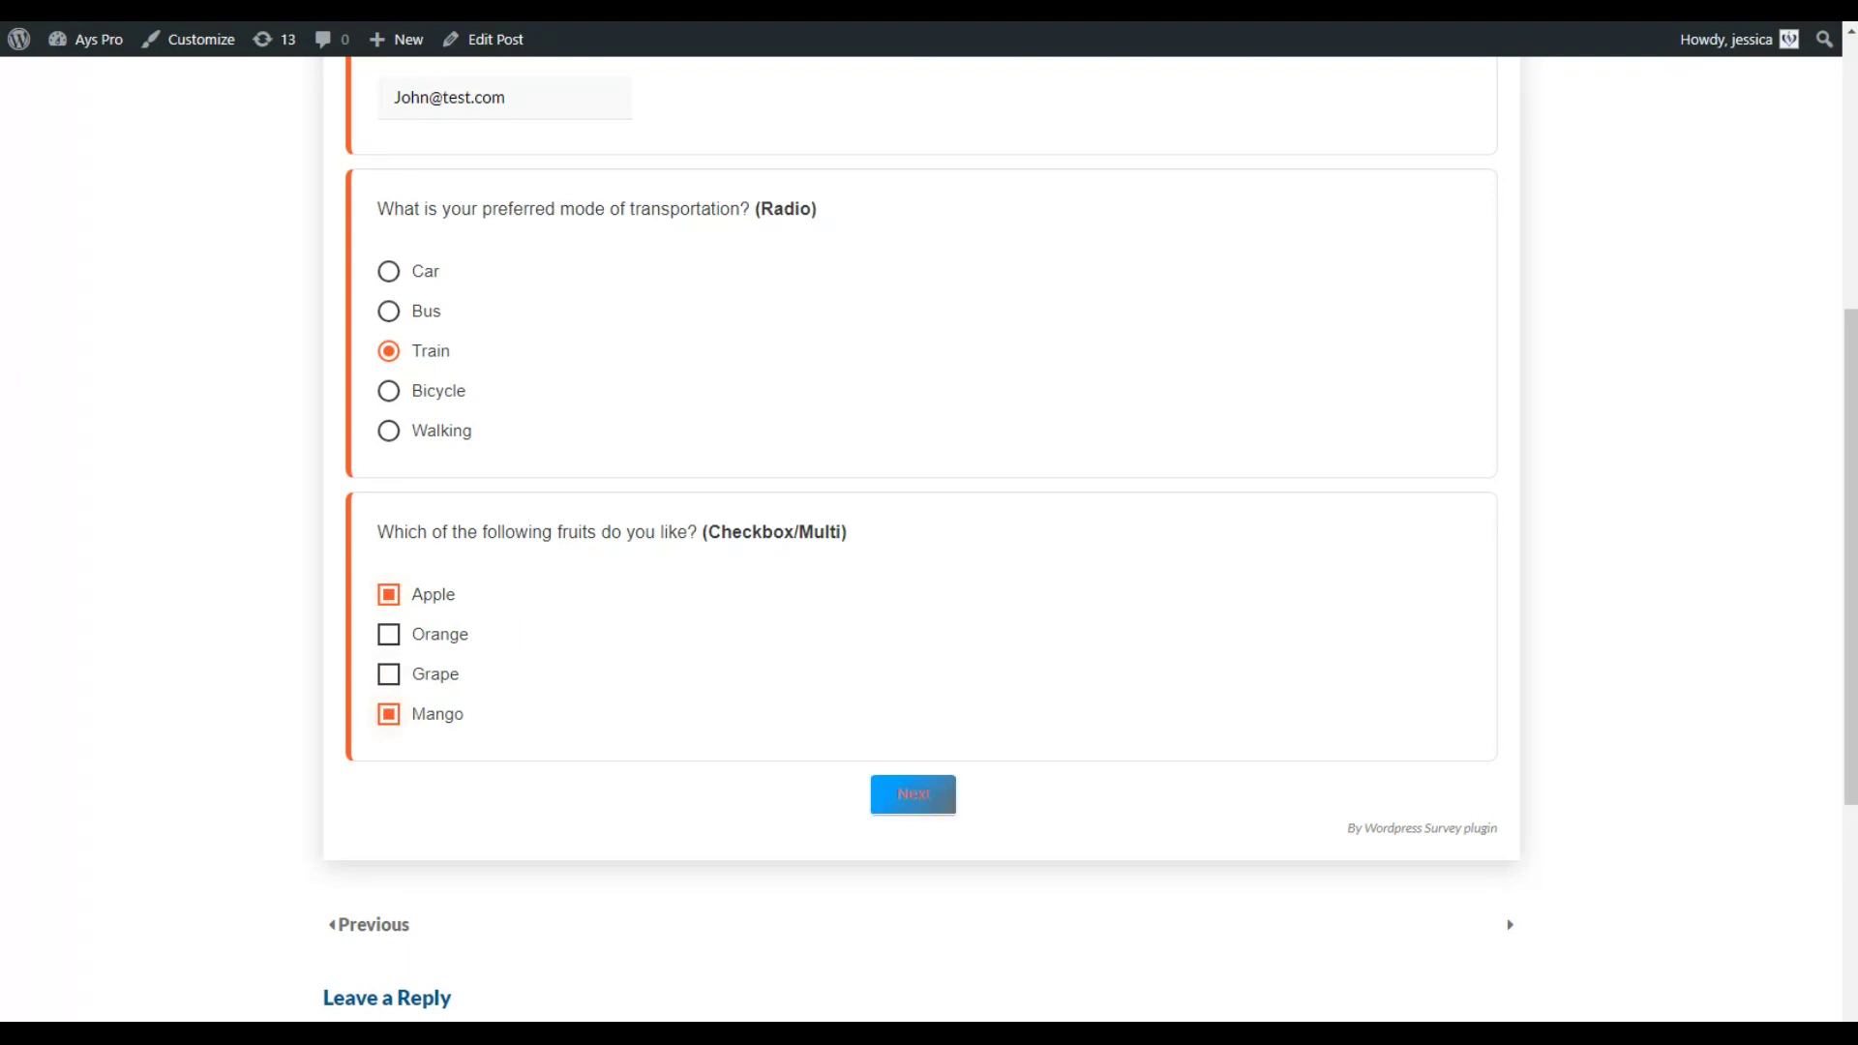
left_click(912, 793)
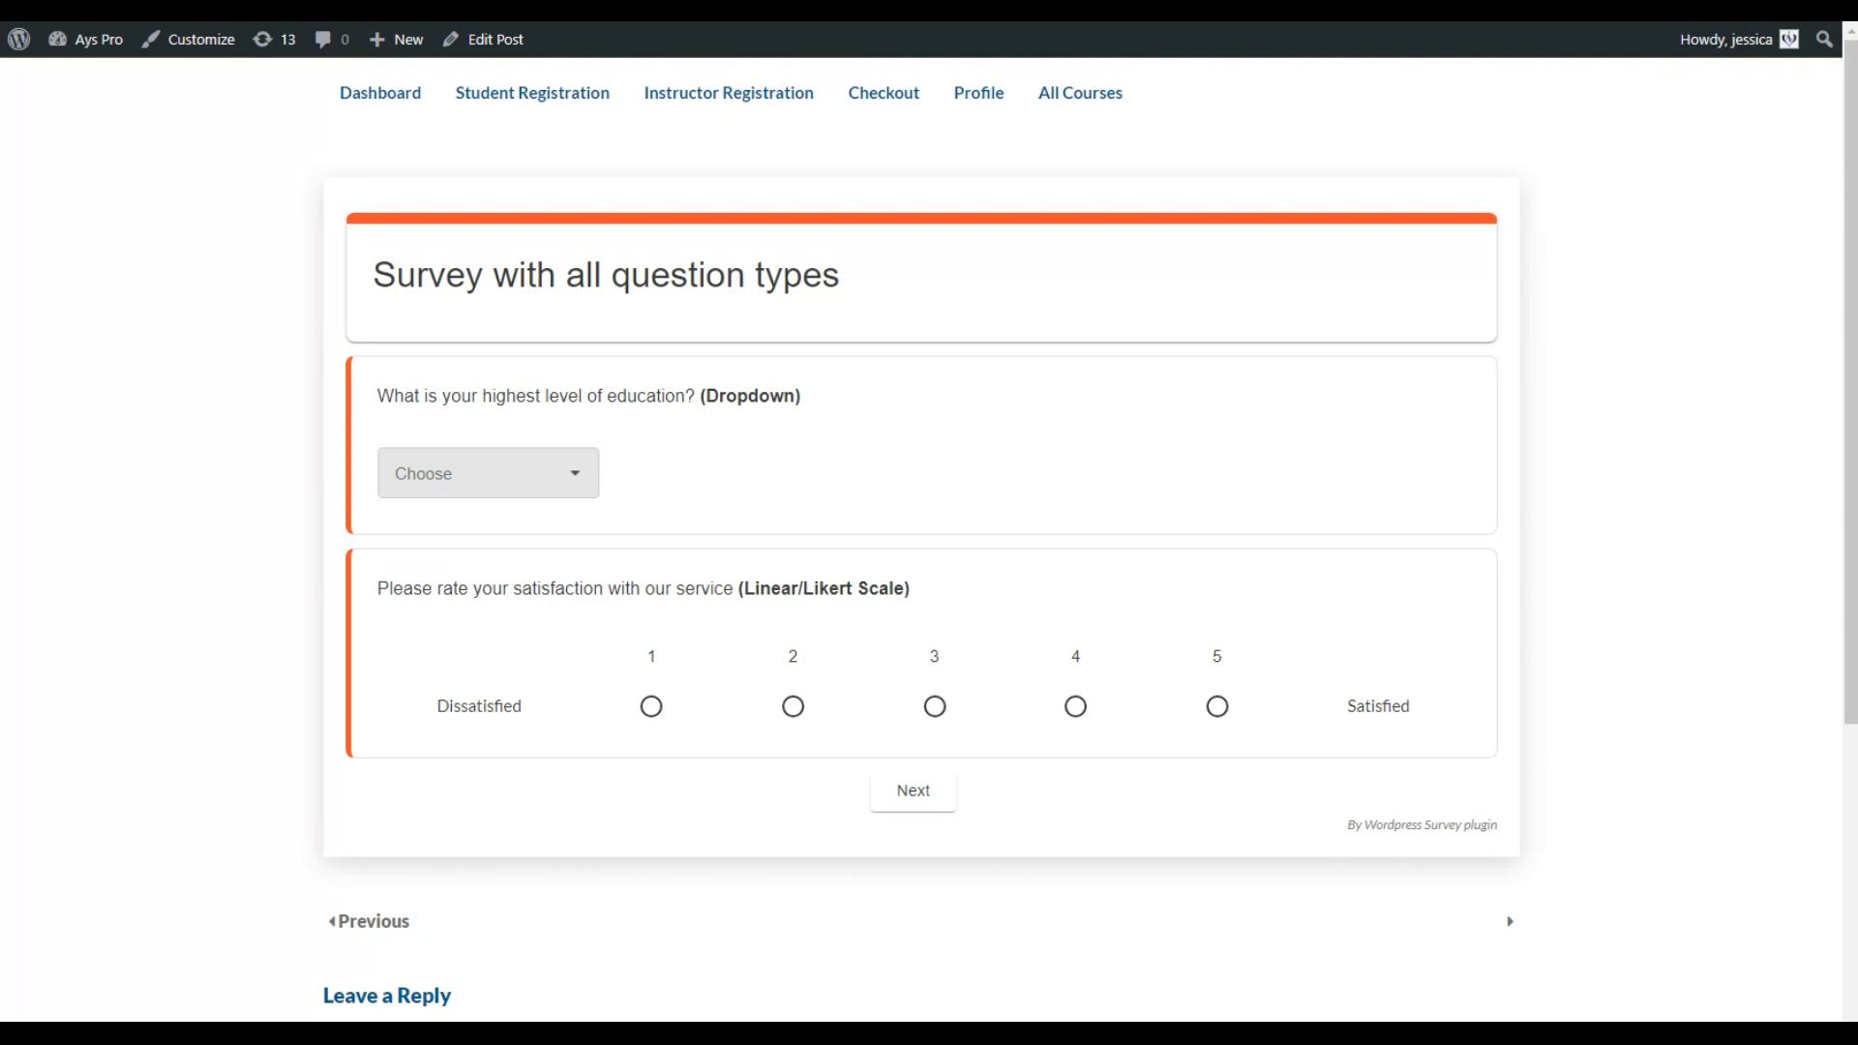
Step: Pick Bachelor's degree for education, rate satisfaction 5, and go to the next page
left_click(488, 473)
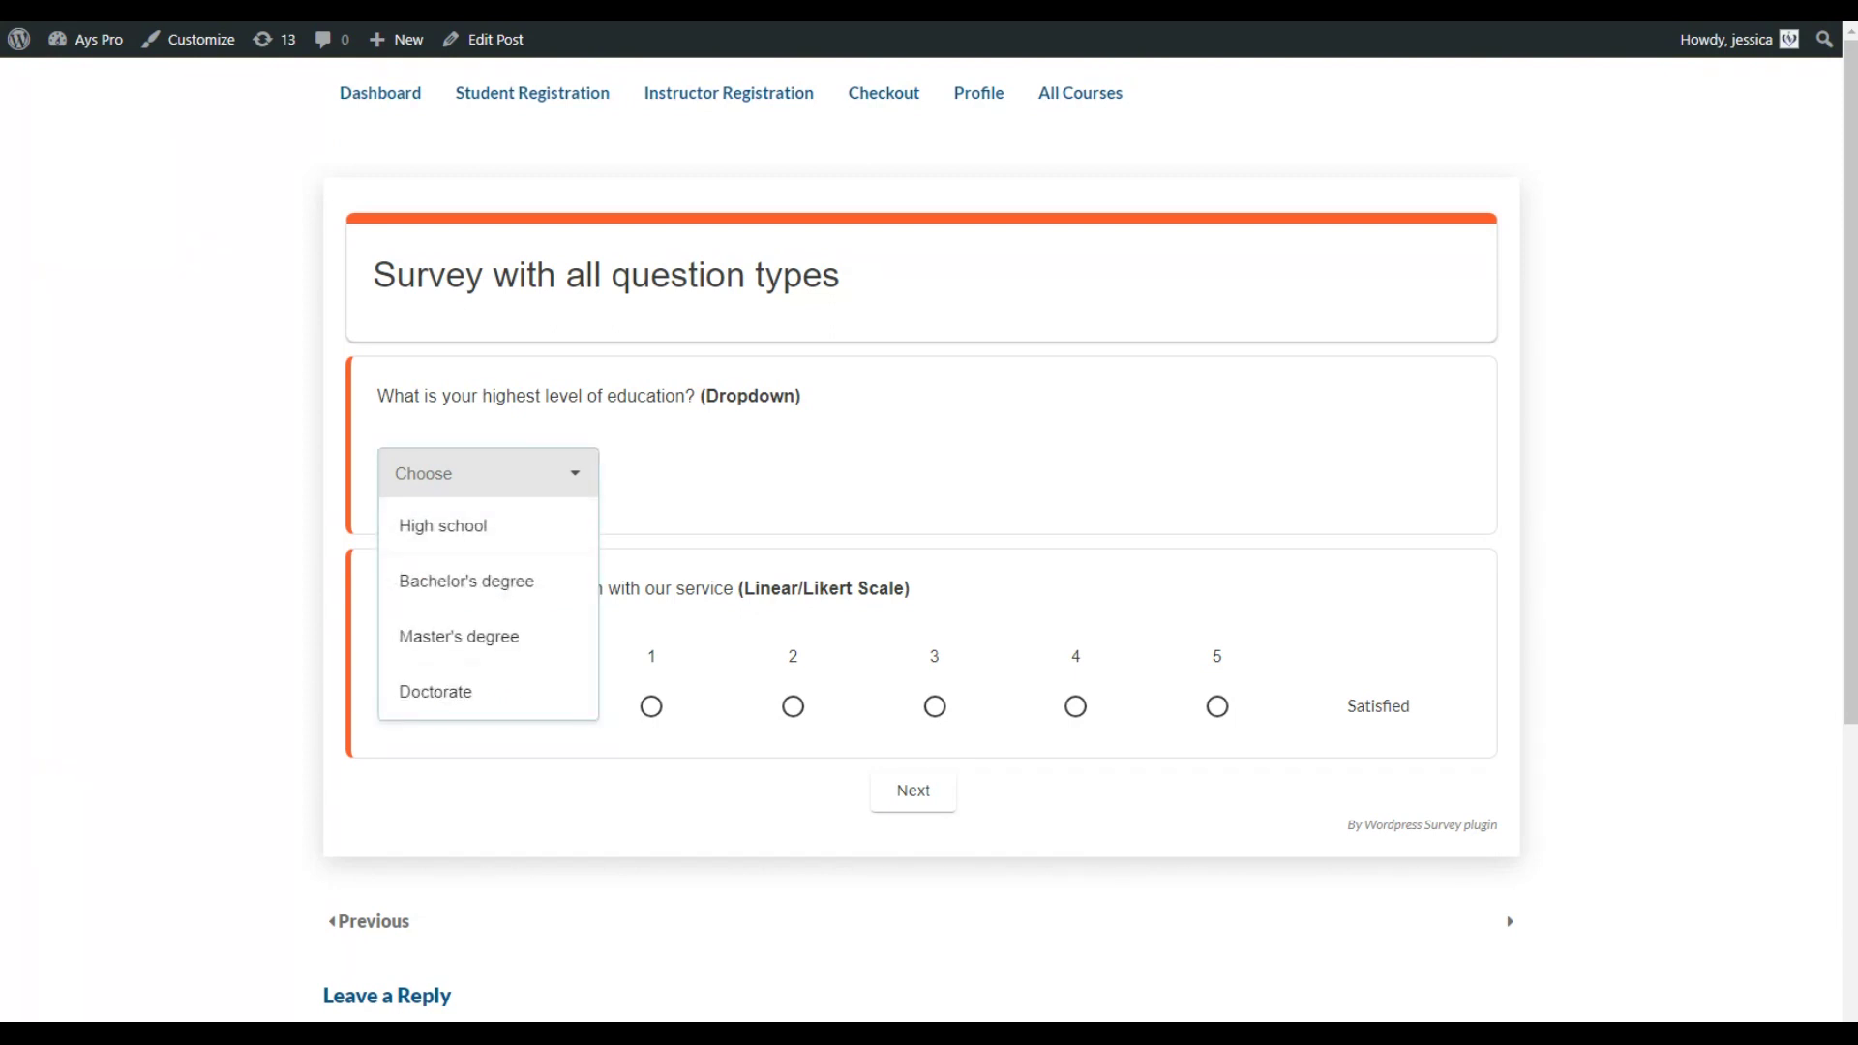
left_click(467, 580)
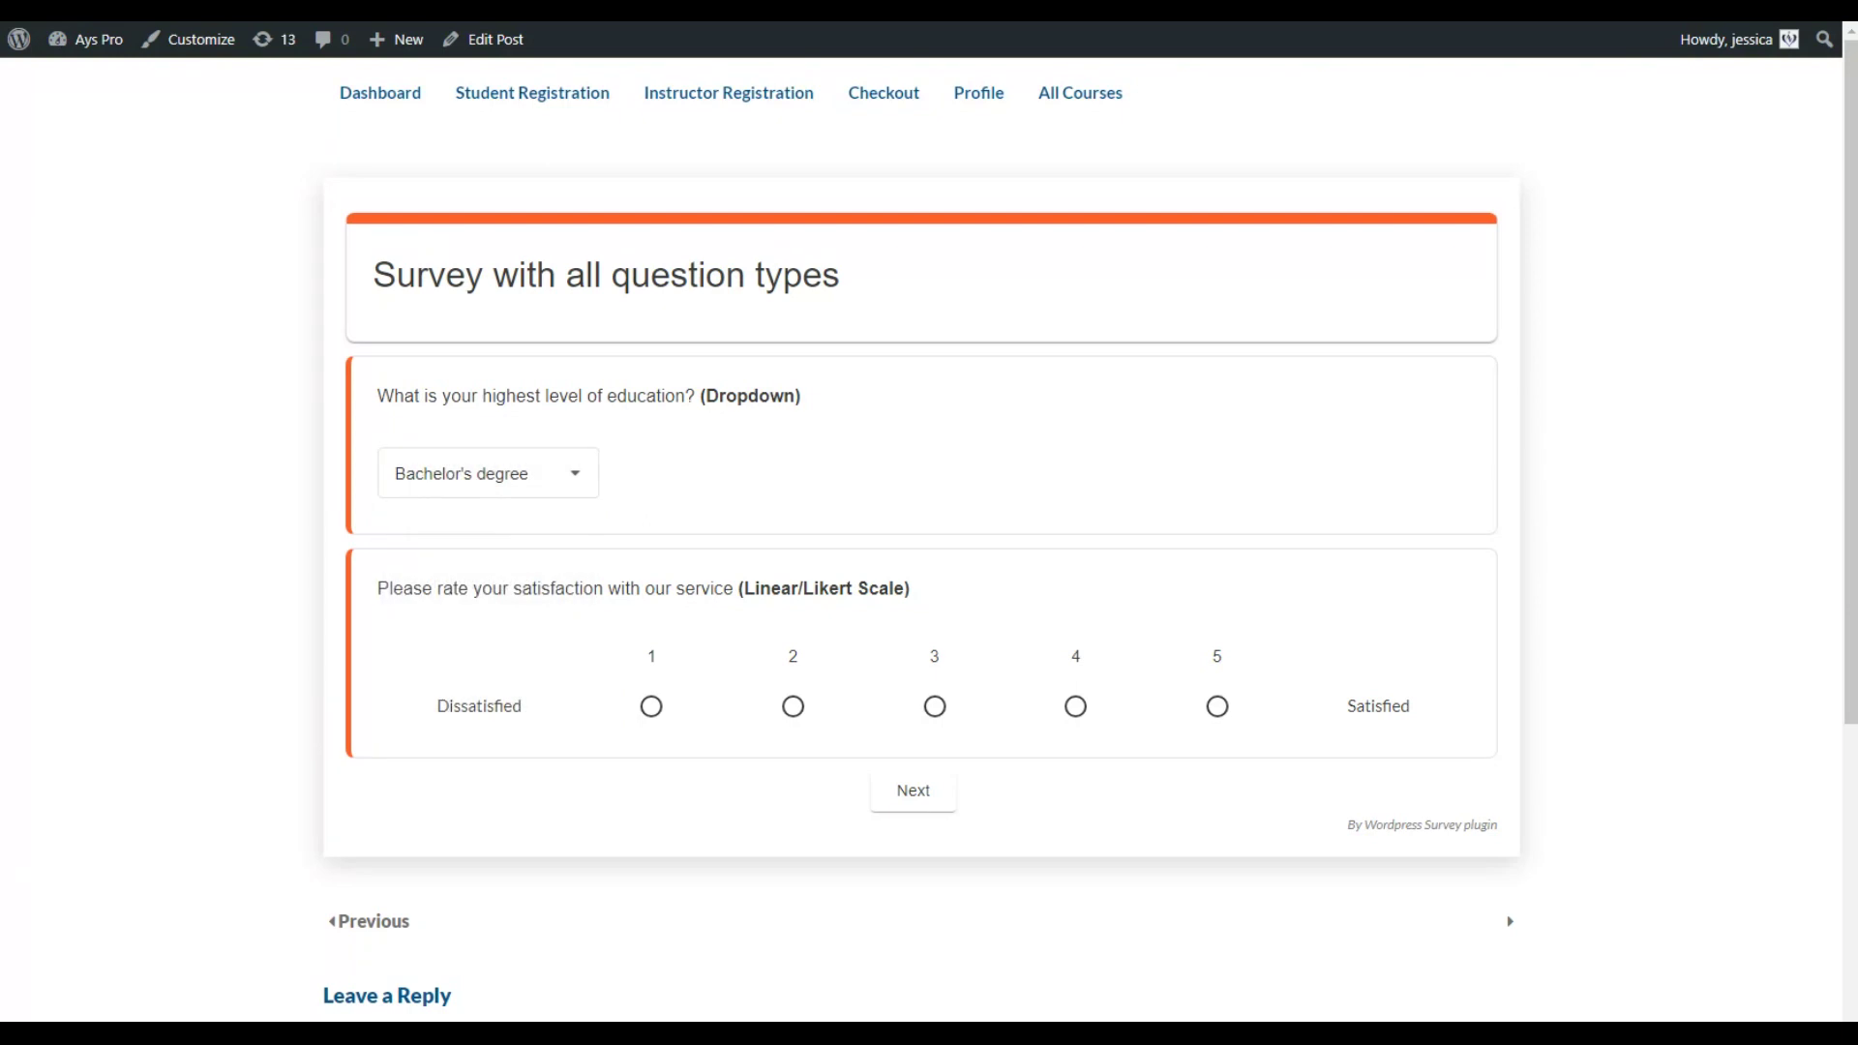
scroll(466, 580, "down", 1)
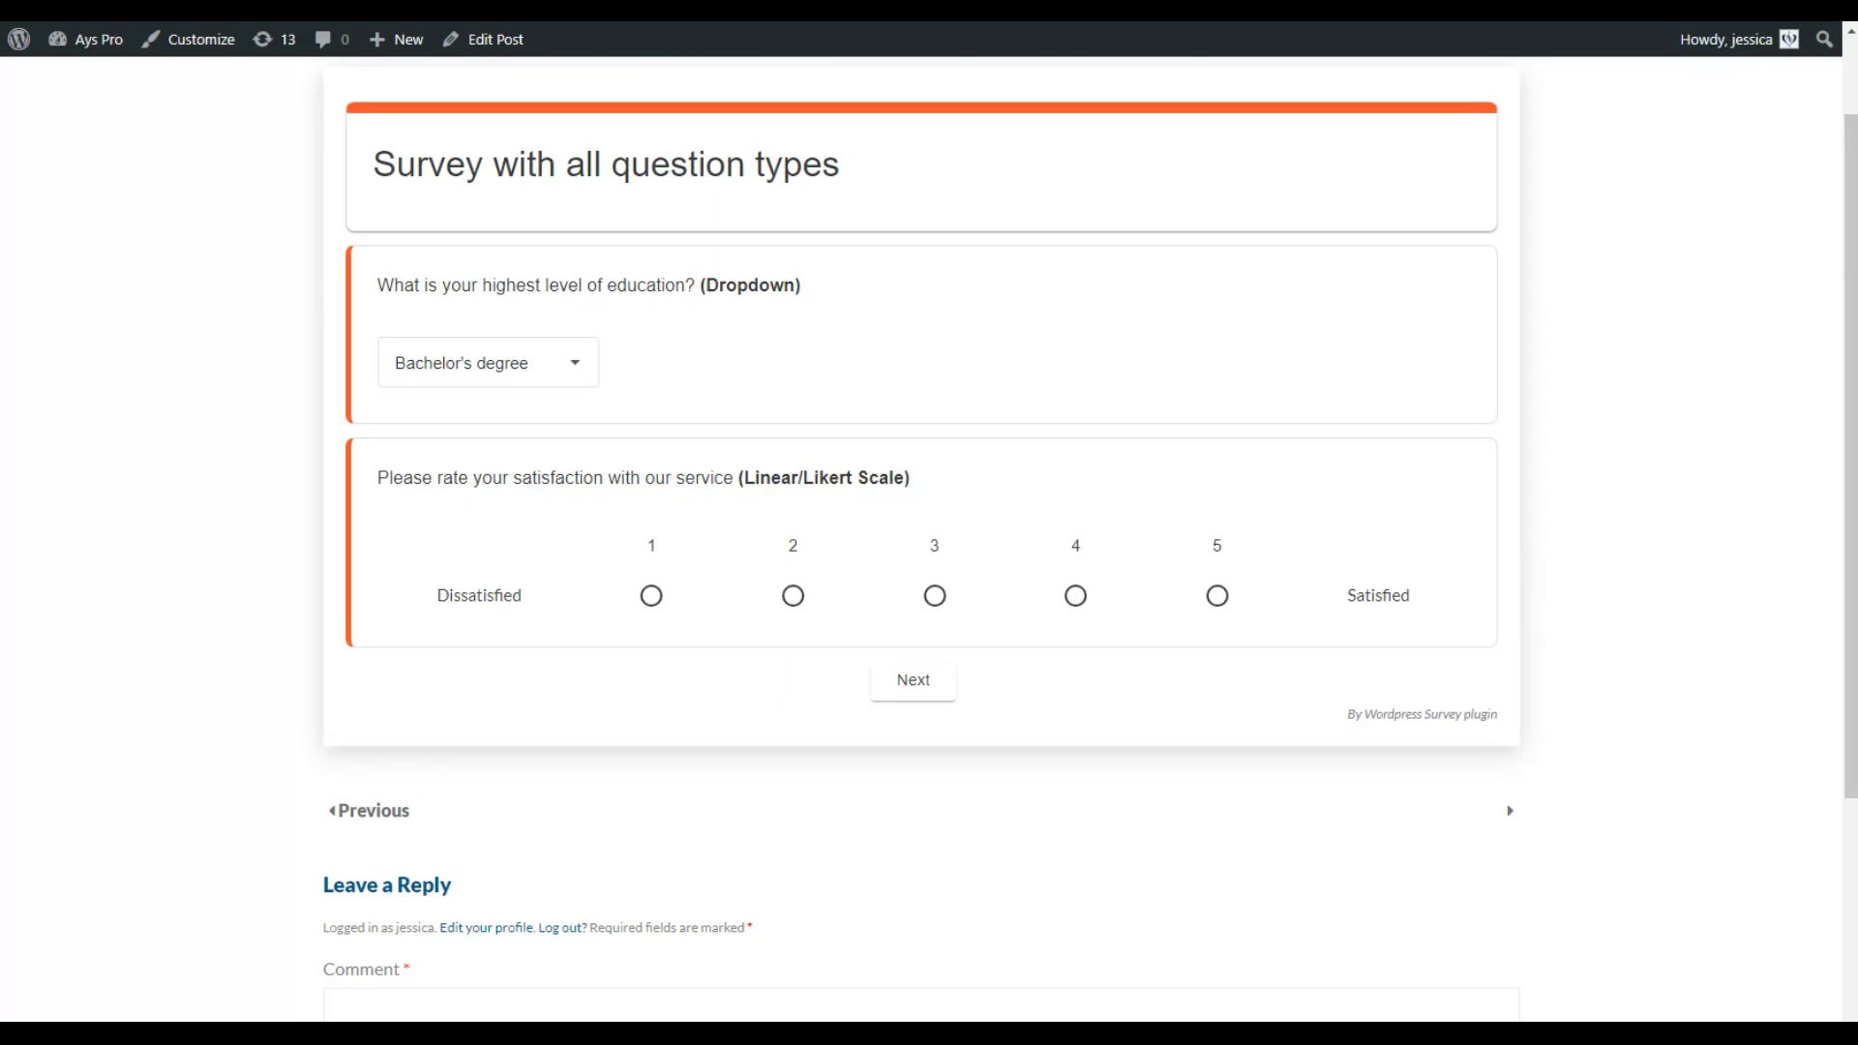
left_click(1217, 595)
left_click(913, 679)
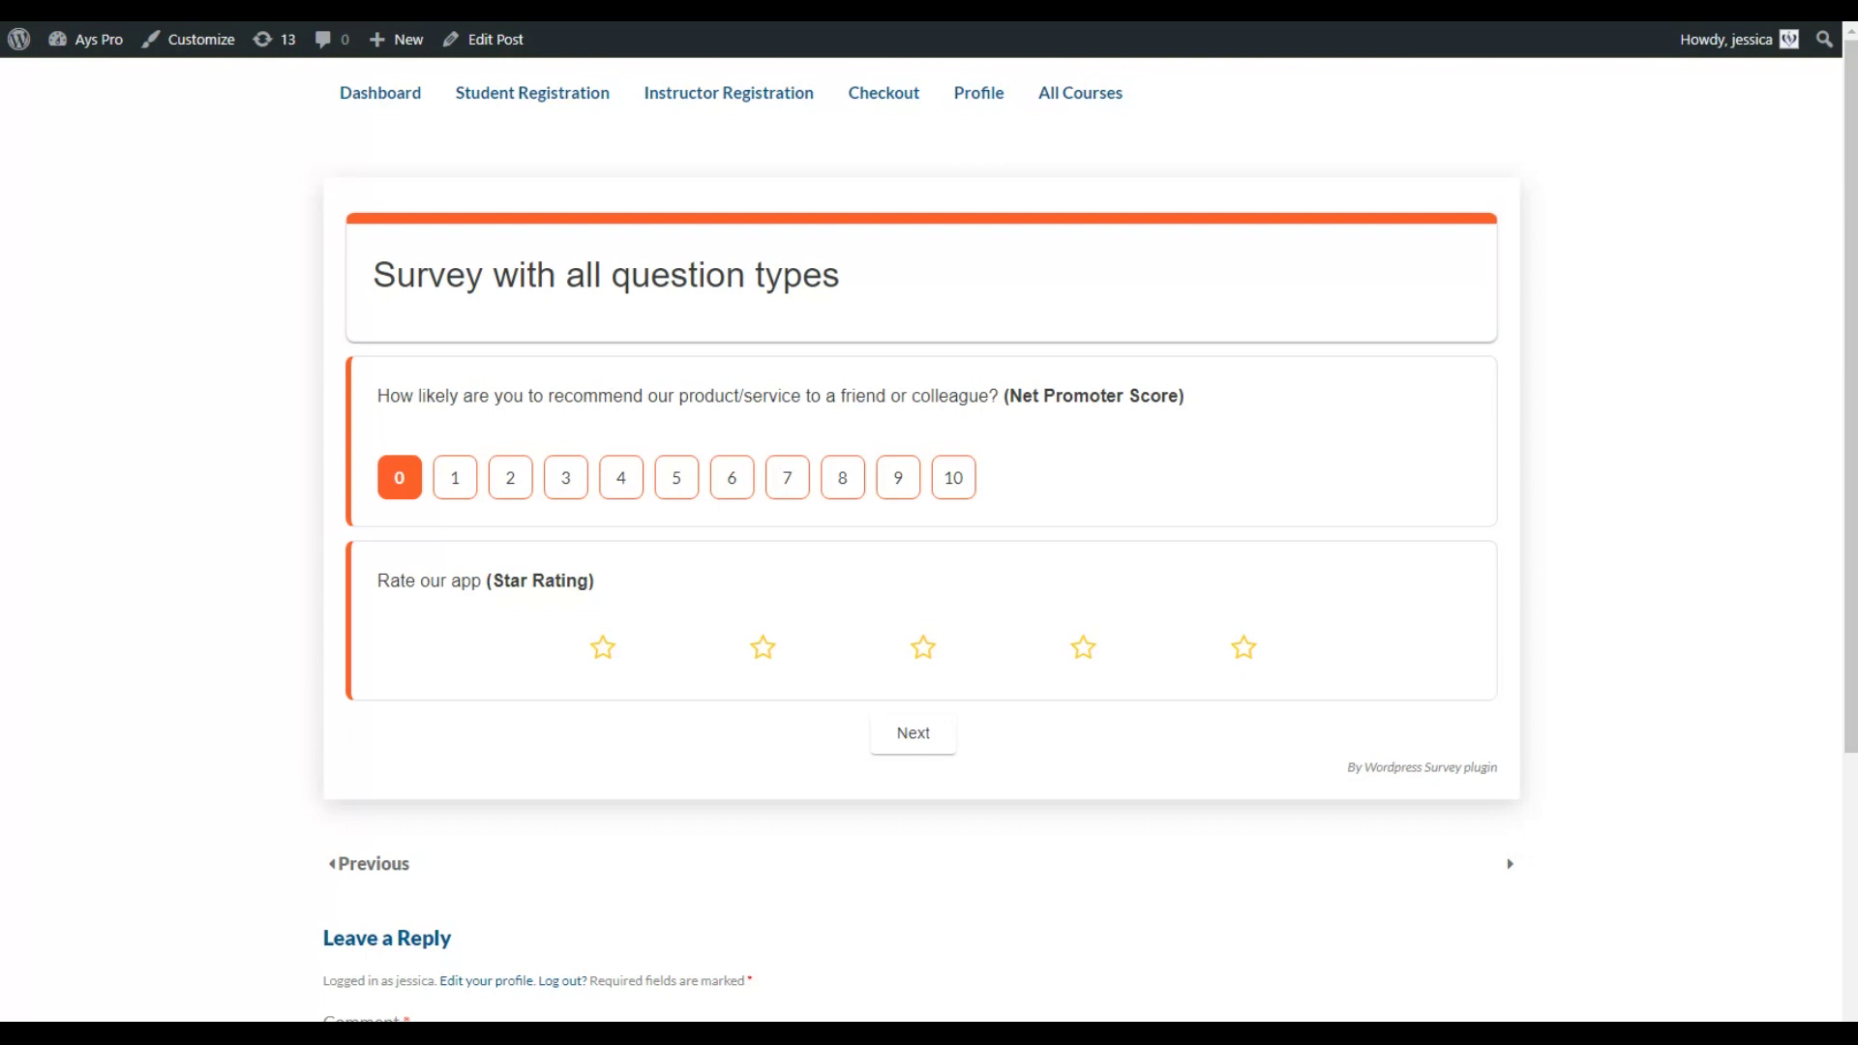
Step: Give a recommendation score of 9 and rate the app five stars
left_click(897, 478)
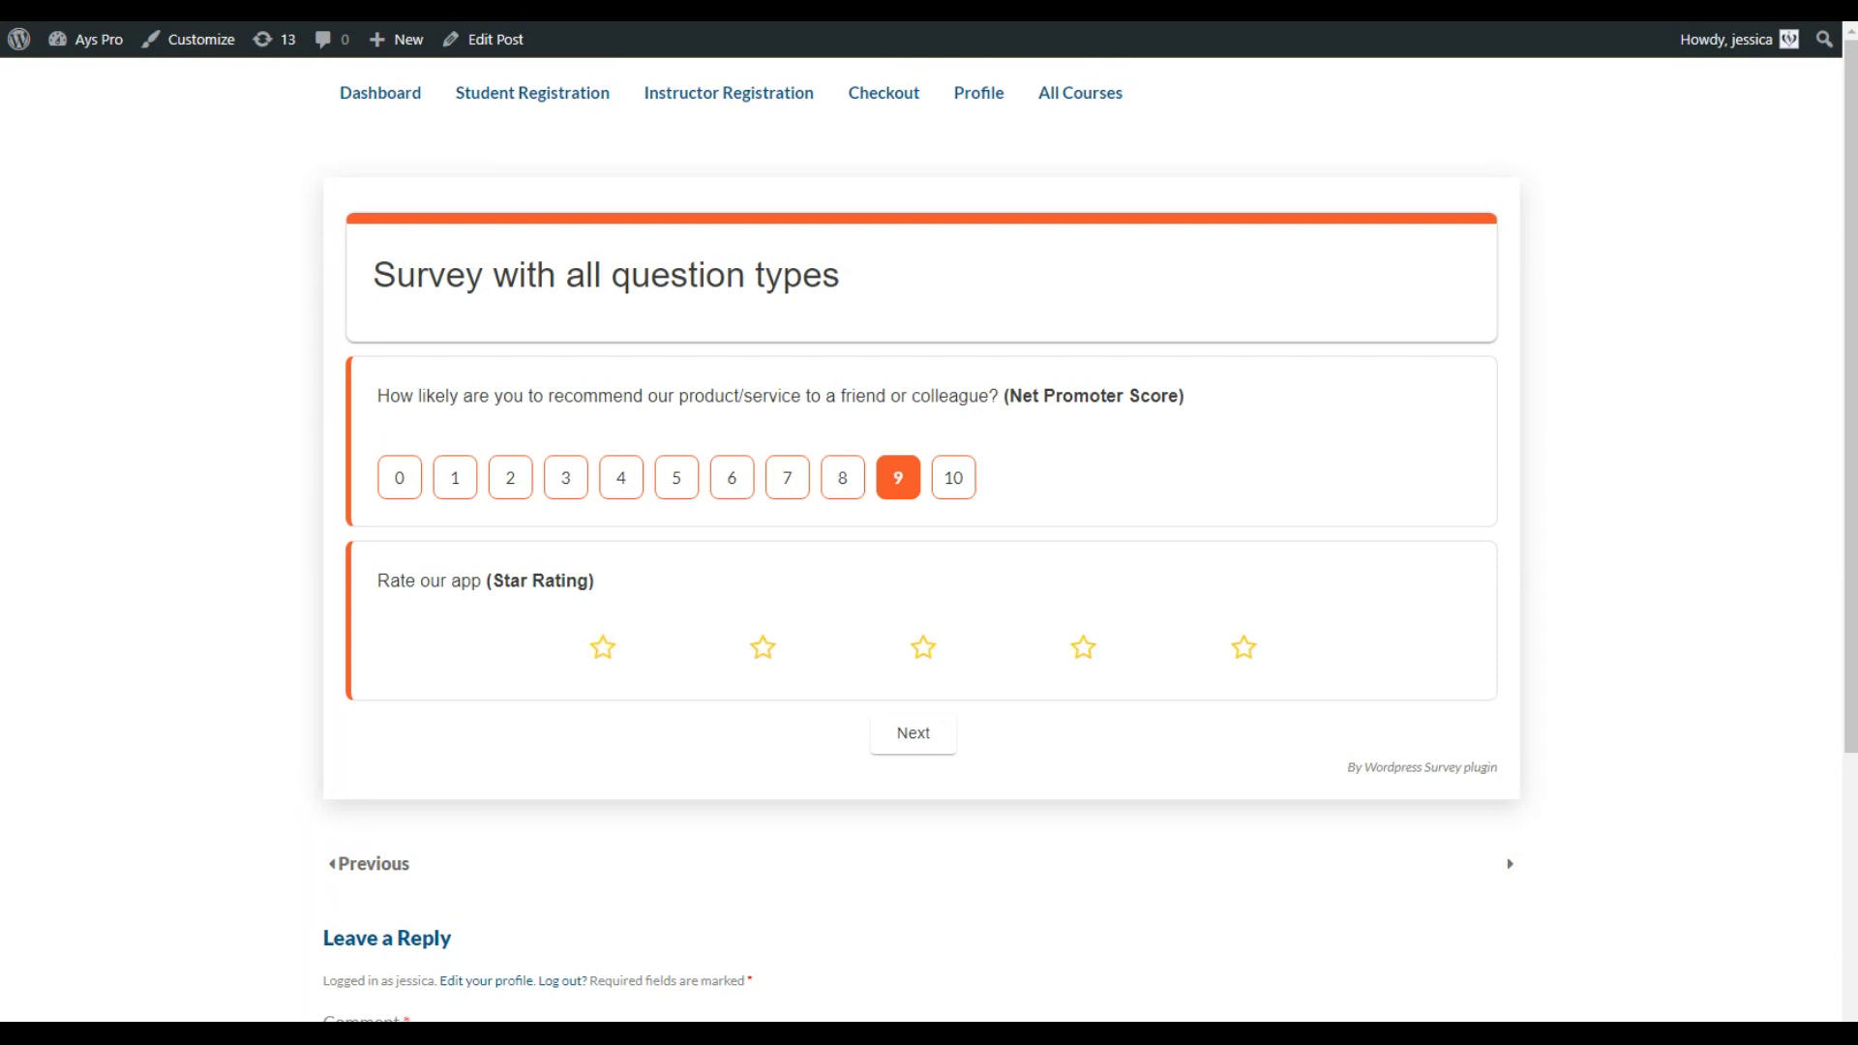
left_click(1243, 646)
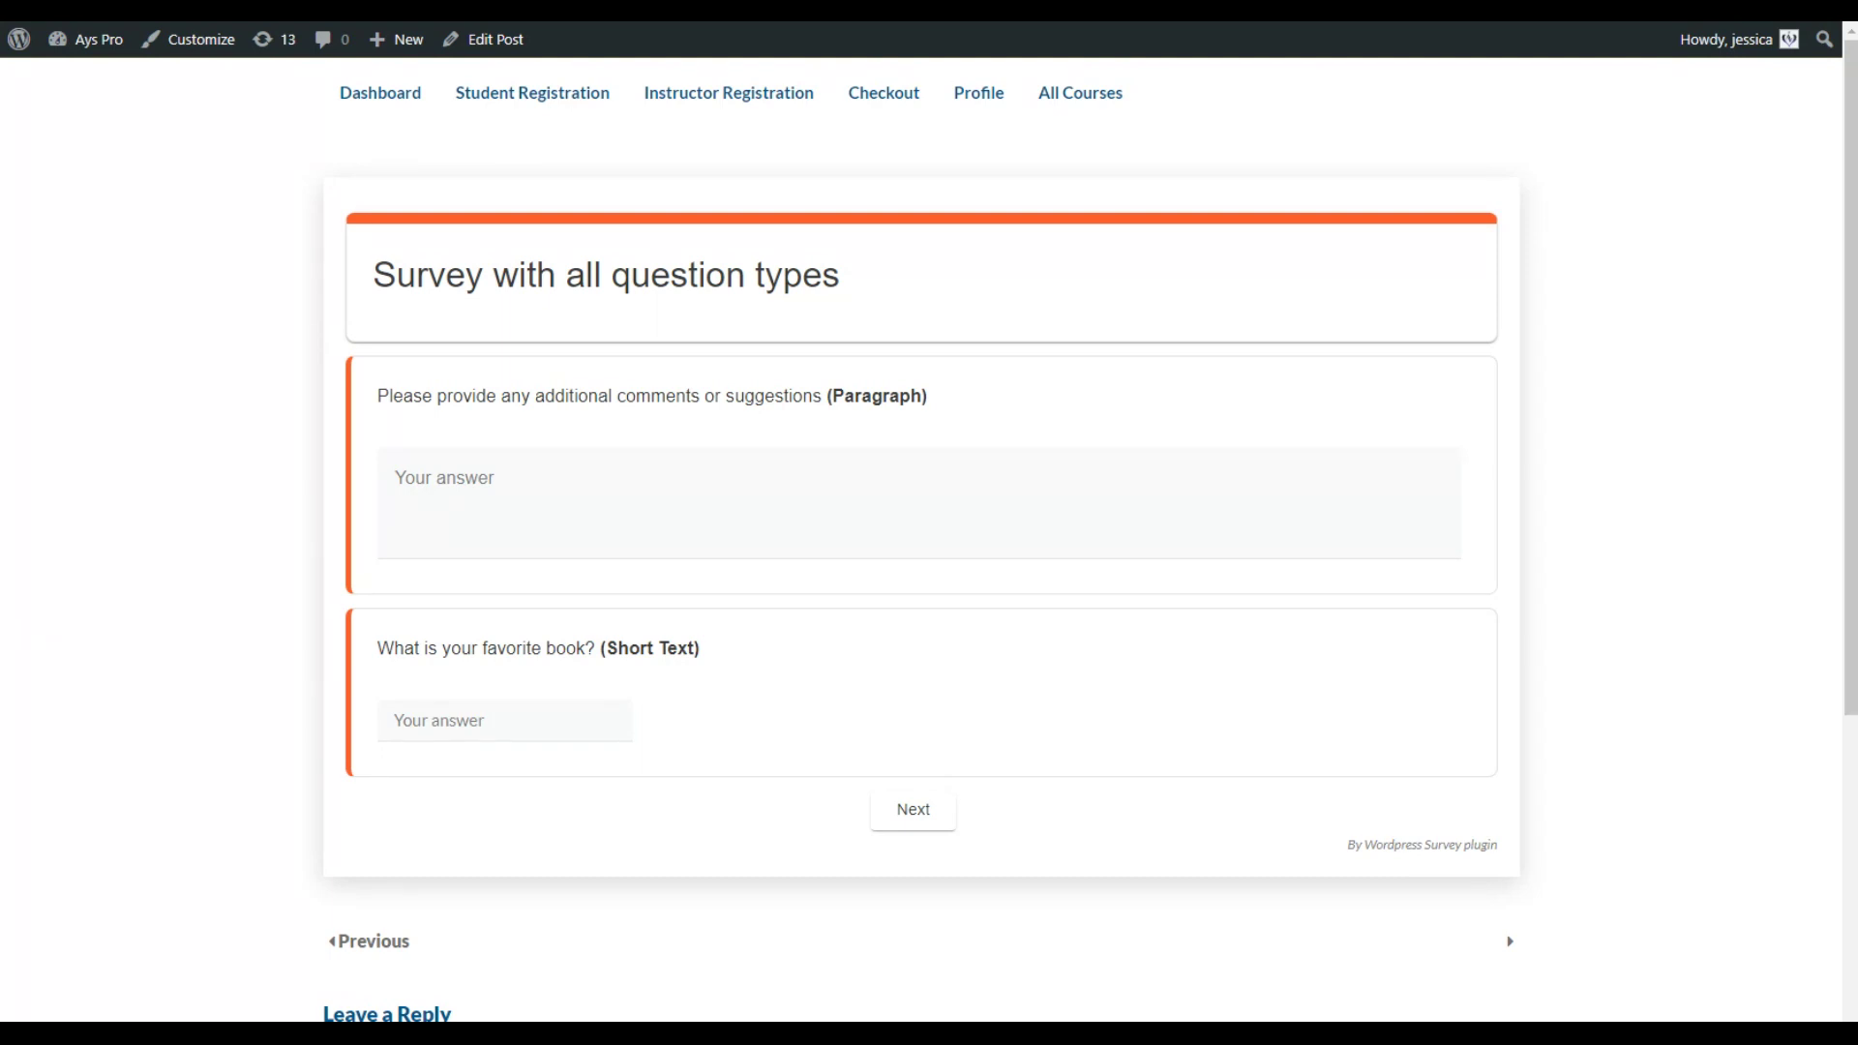
Step: Write a comment recommending the product, answer 'The Great Gatsby' as favourite book, and continue
left_click(763, 500)
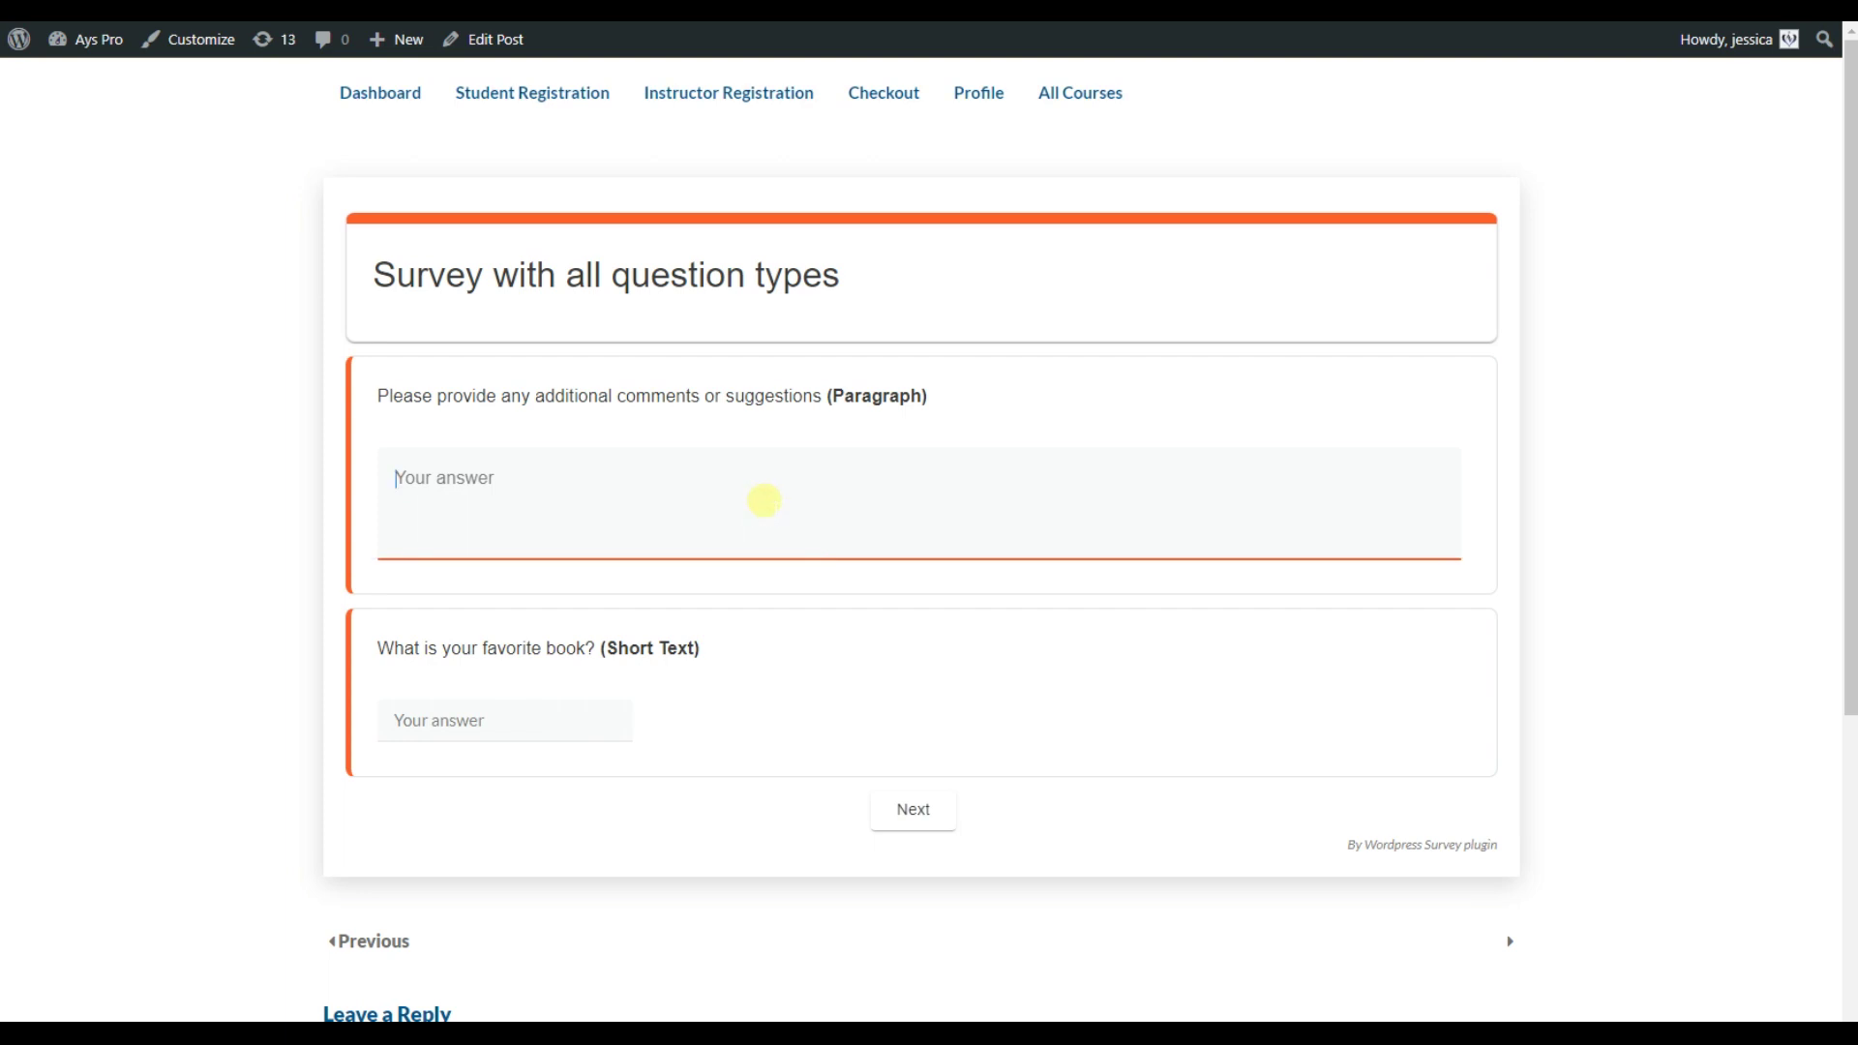
type("I")
type("don't have any suggestions ye")
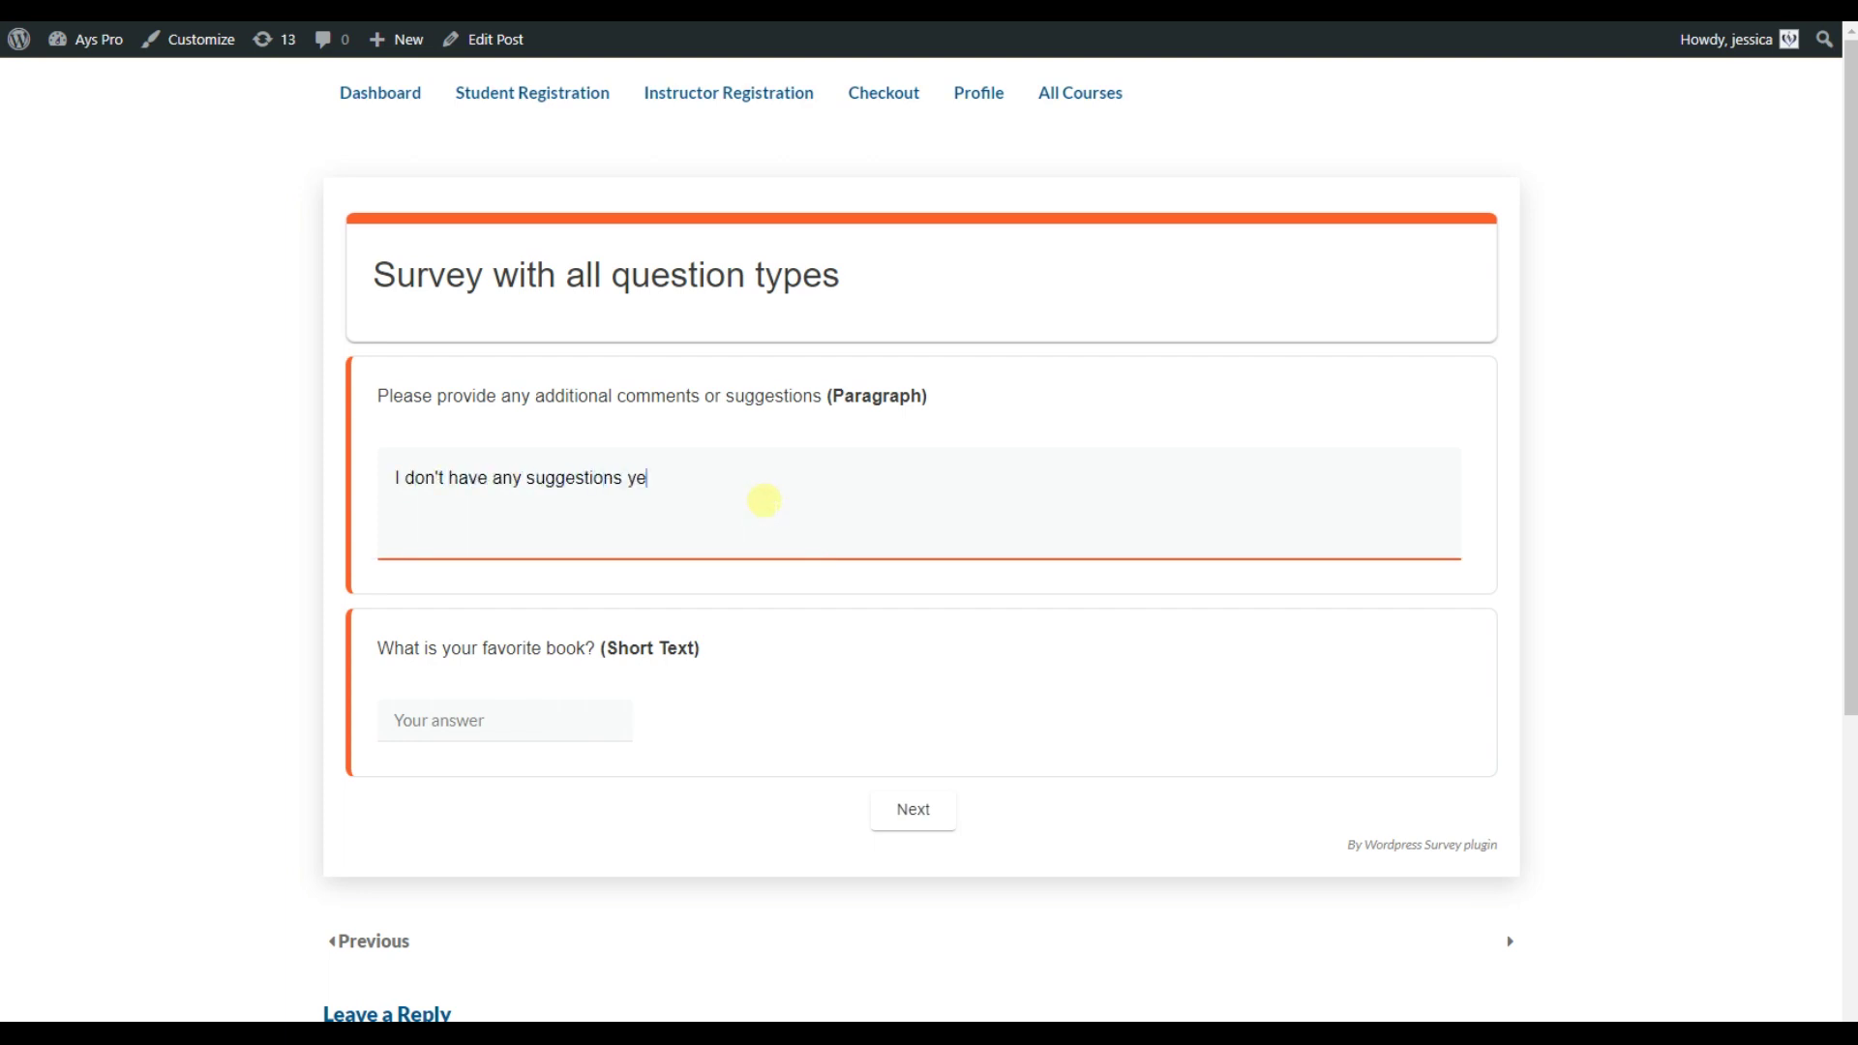
type("t, but I like your product and will recommend to my firends.")
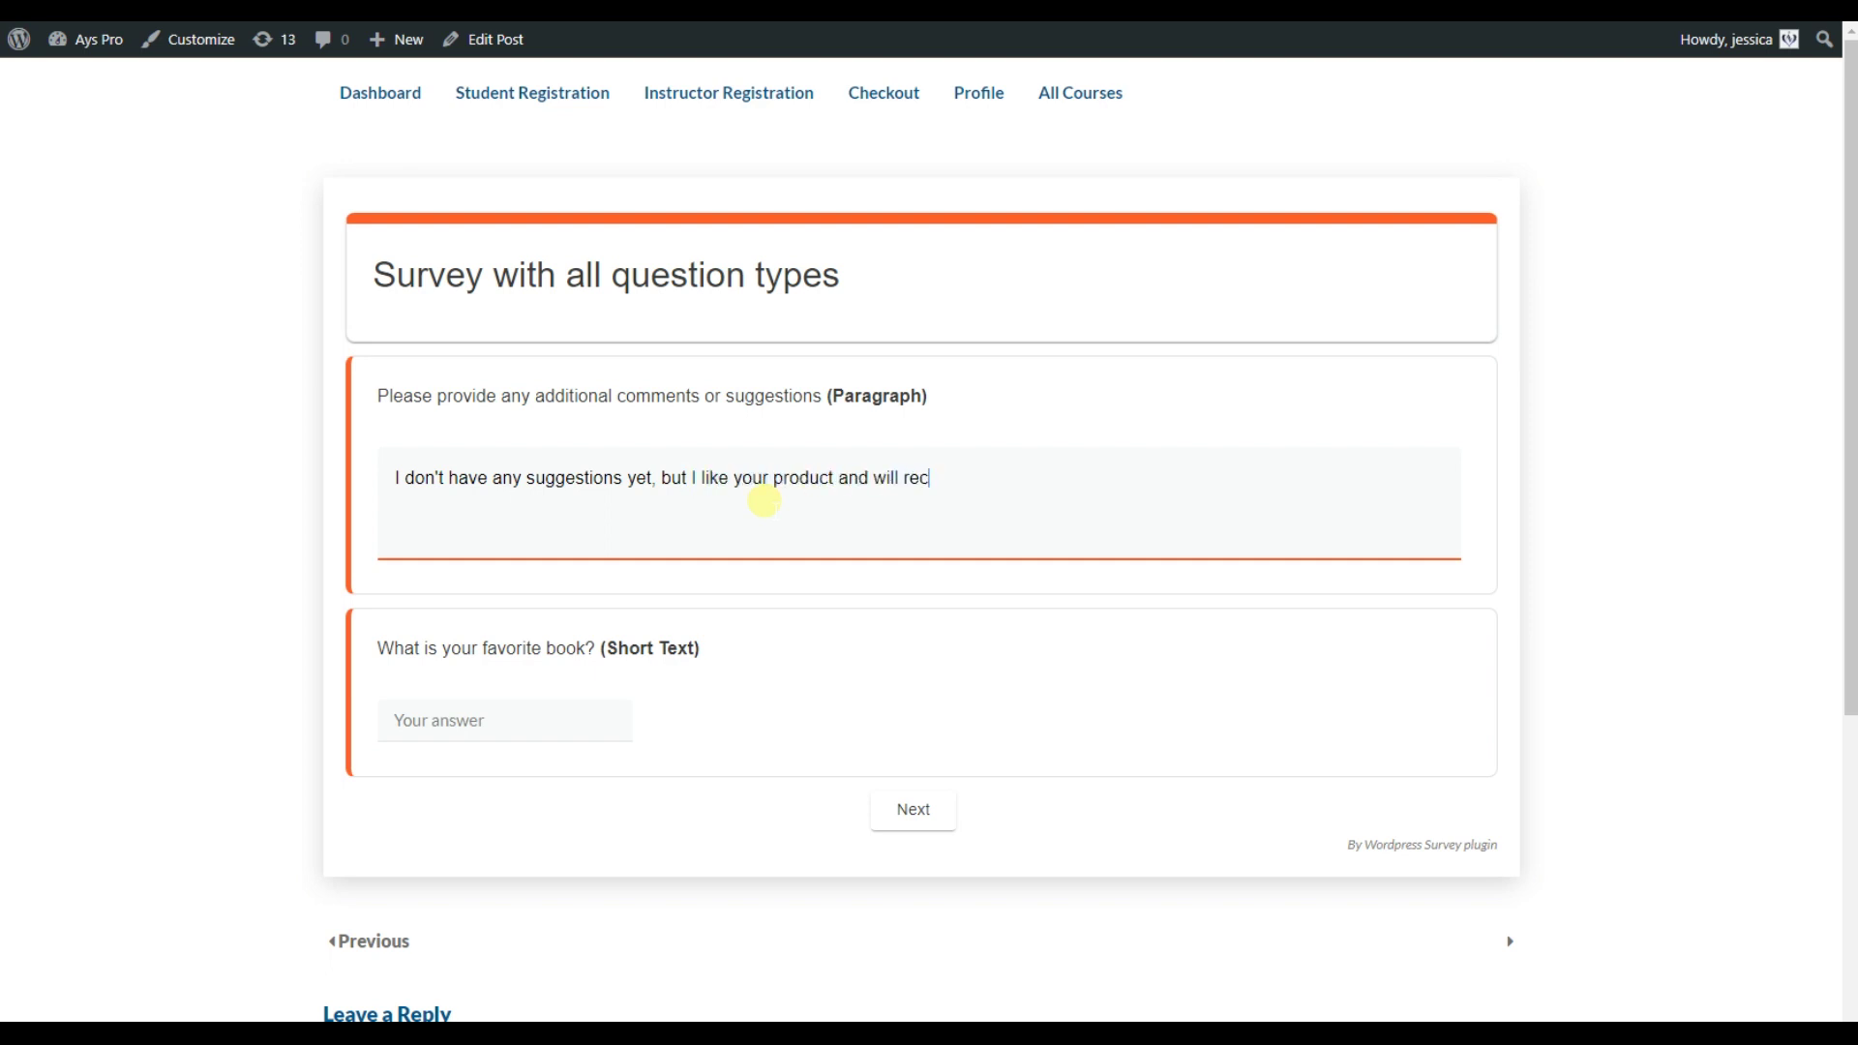
left_click(529, 725)
type("The Great Gatsby")
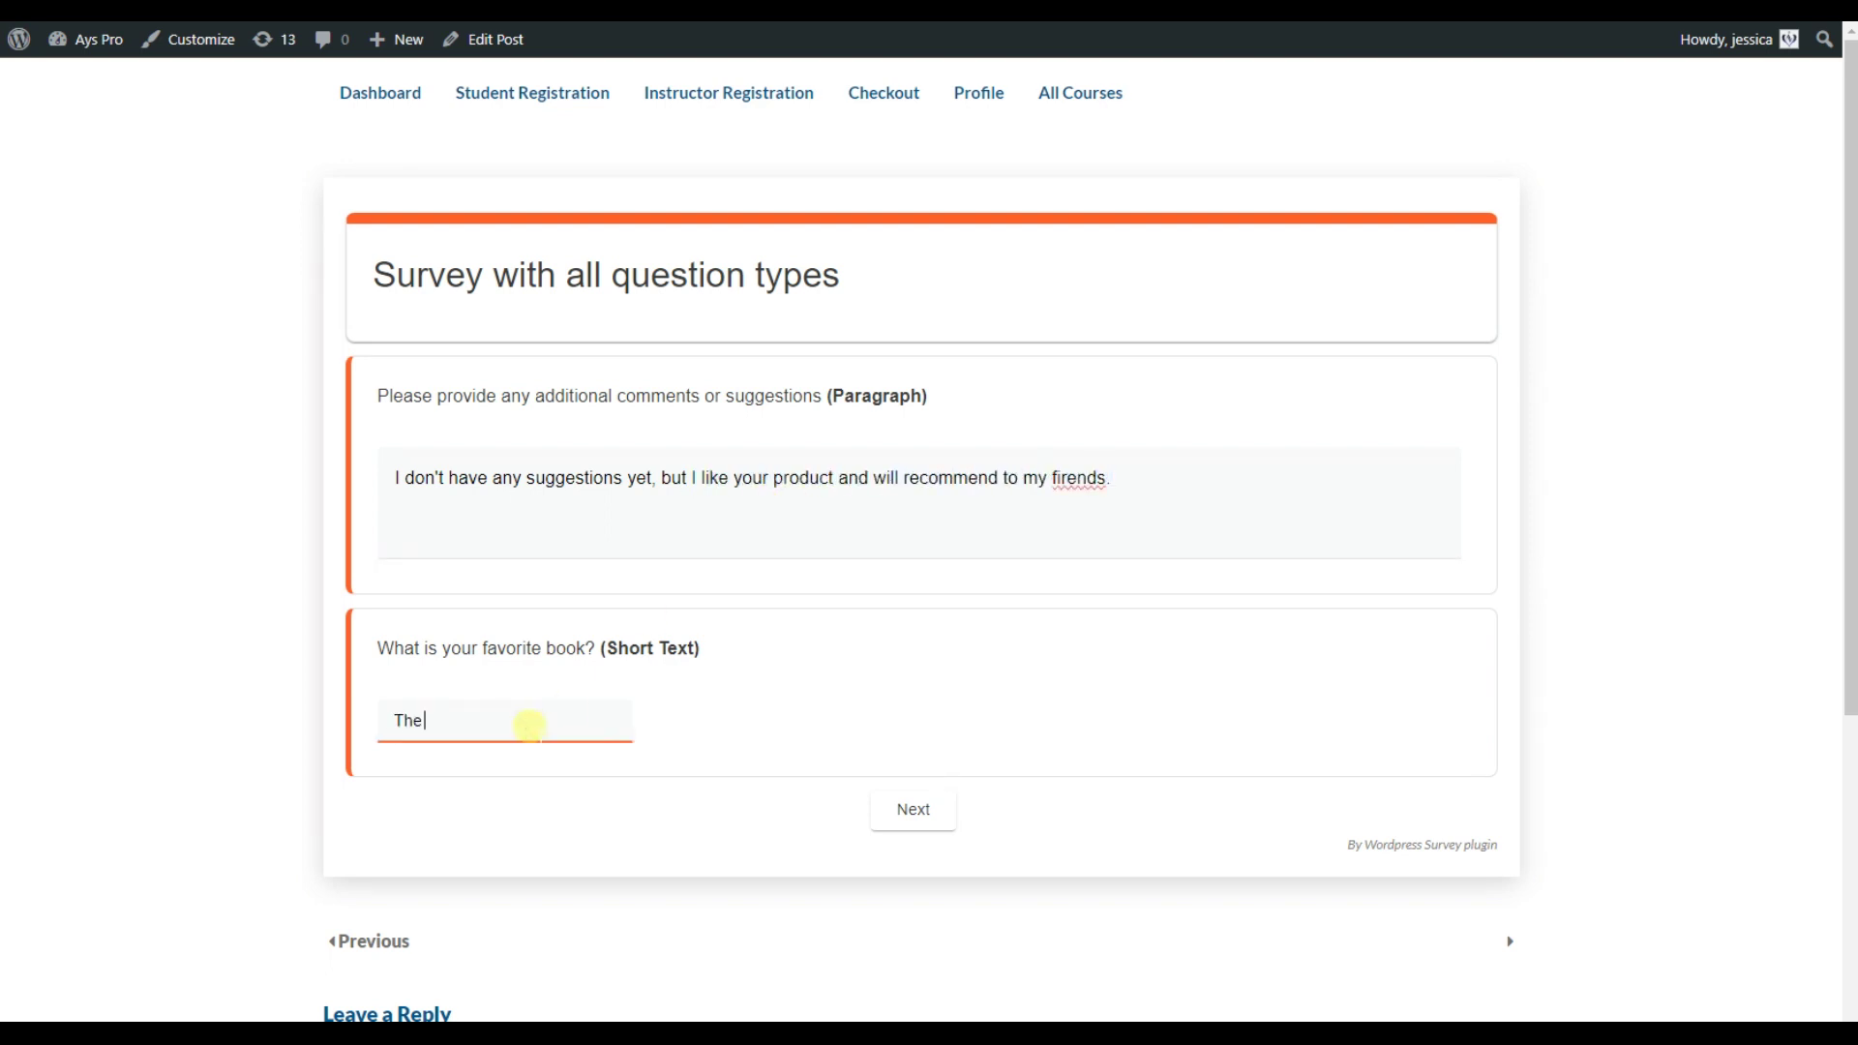
left_click(912, 809)
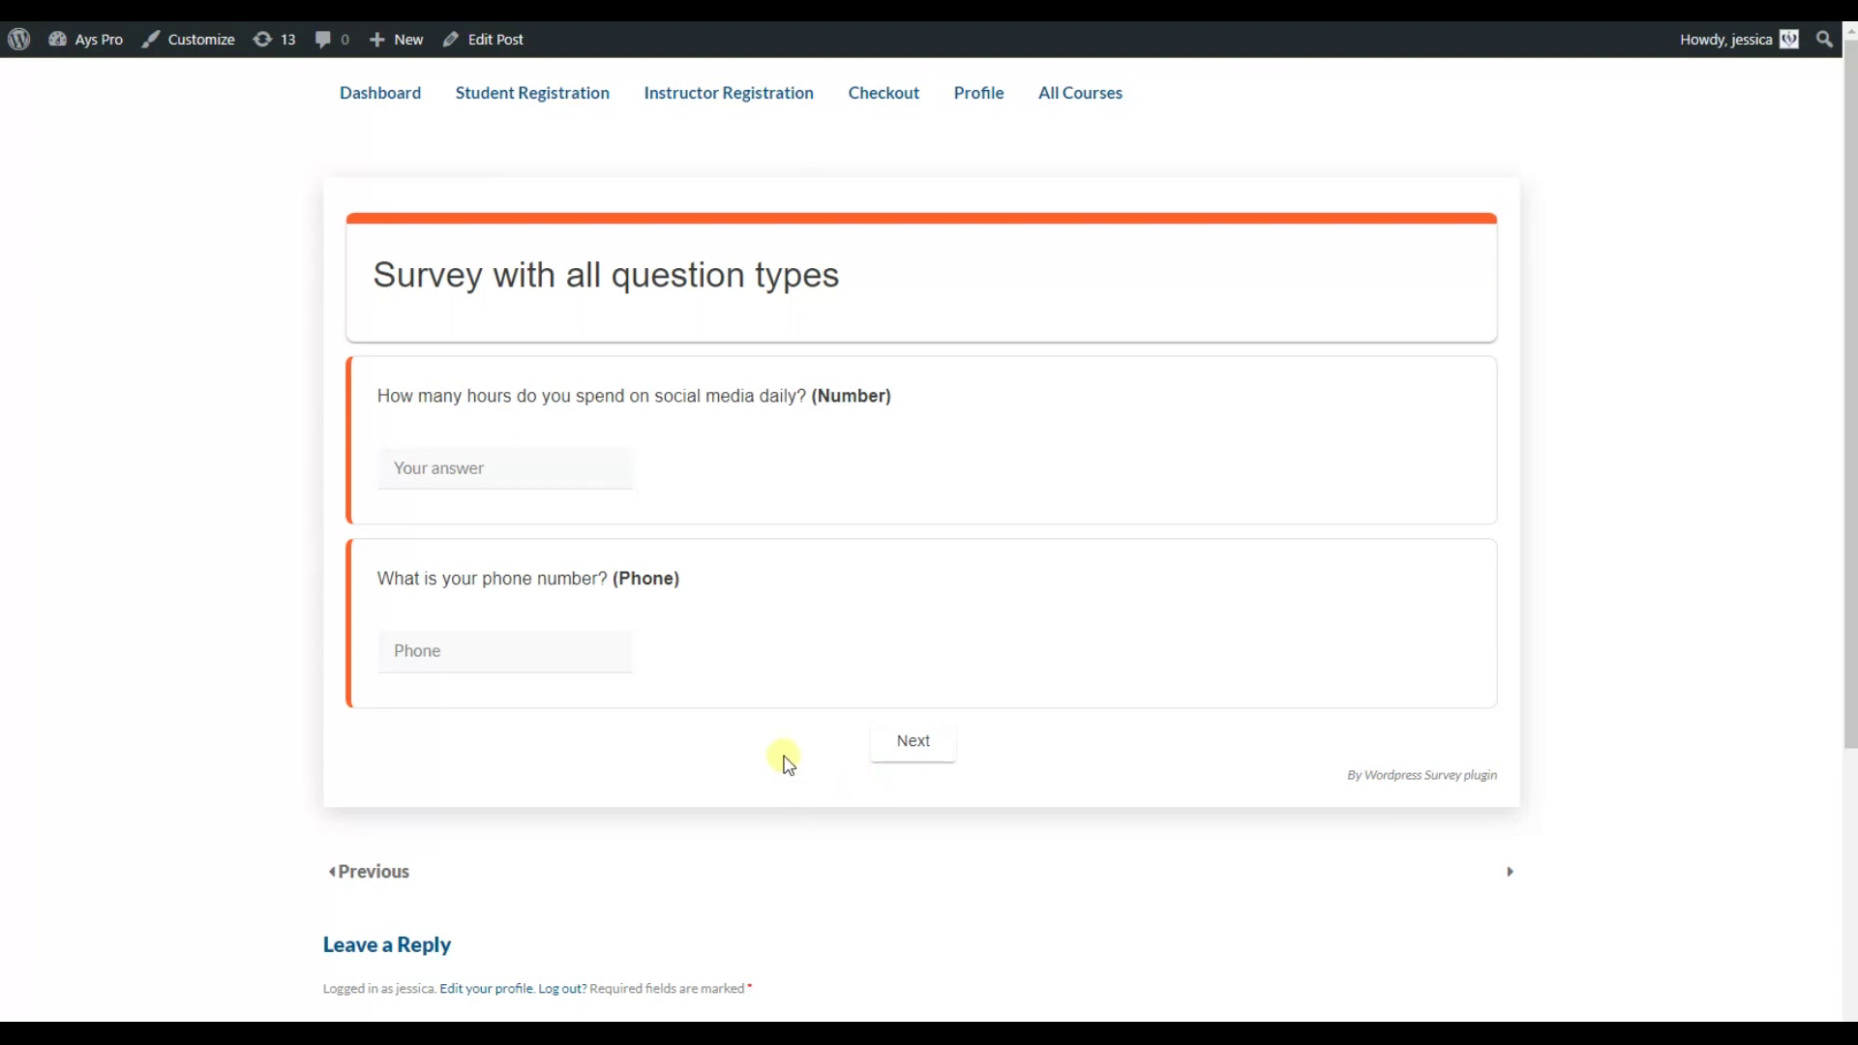
Step: Answer 4 daily social-media hours, enter a phone number, and go to the next page
left_click(404, 469)
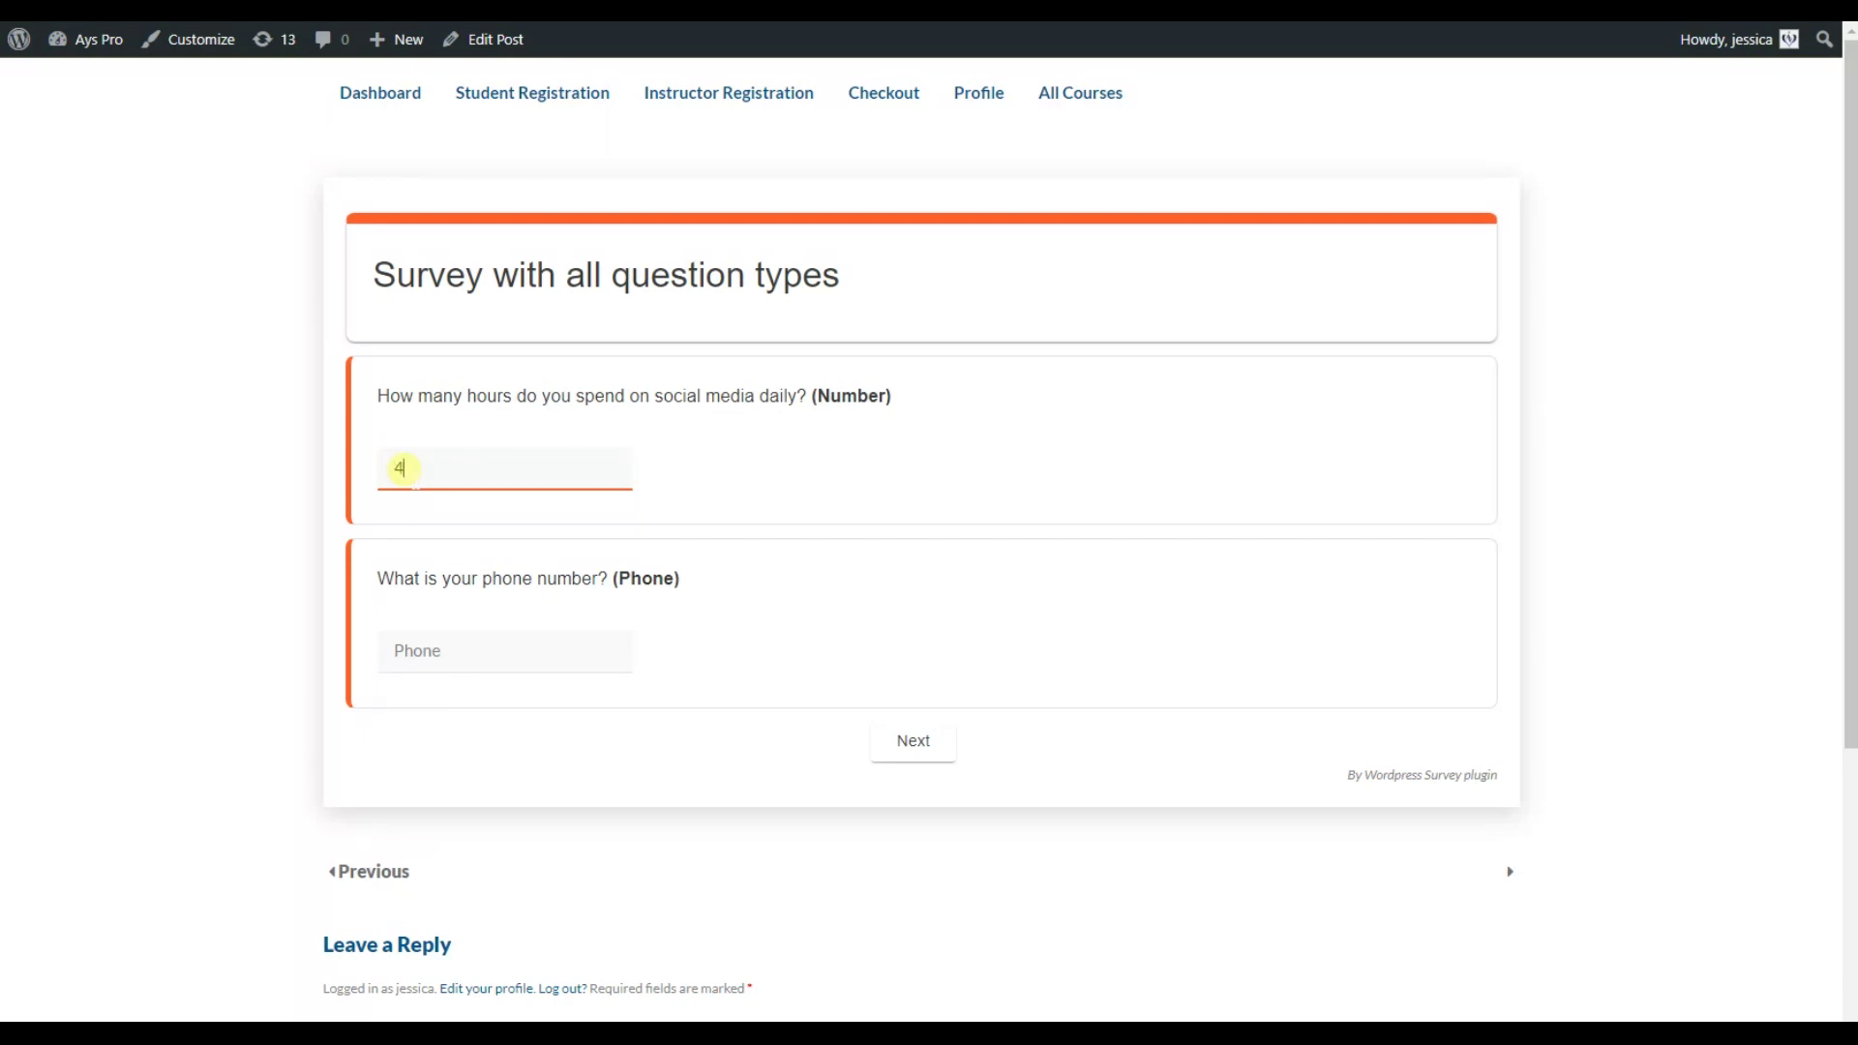
type("4")
left_click(418, 650)
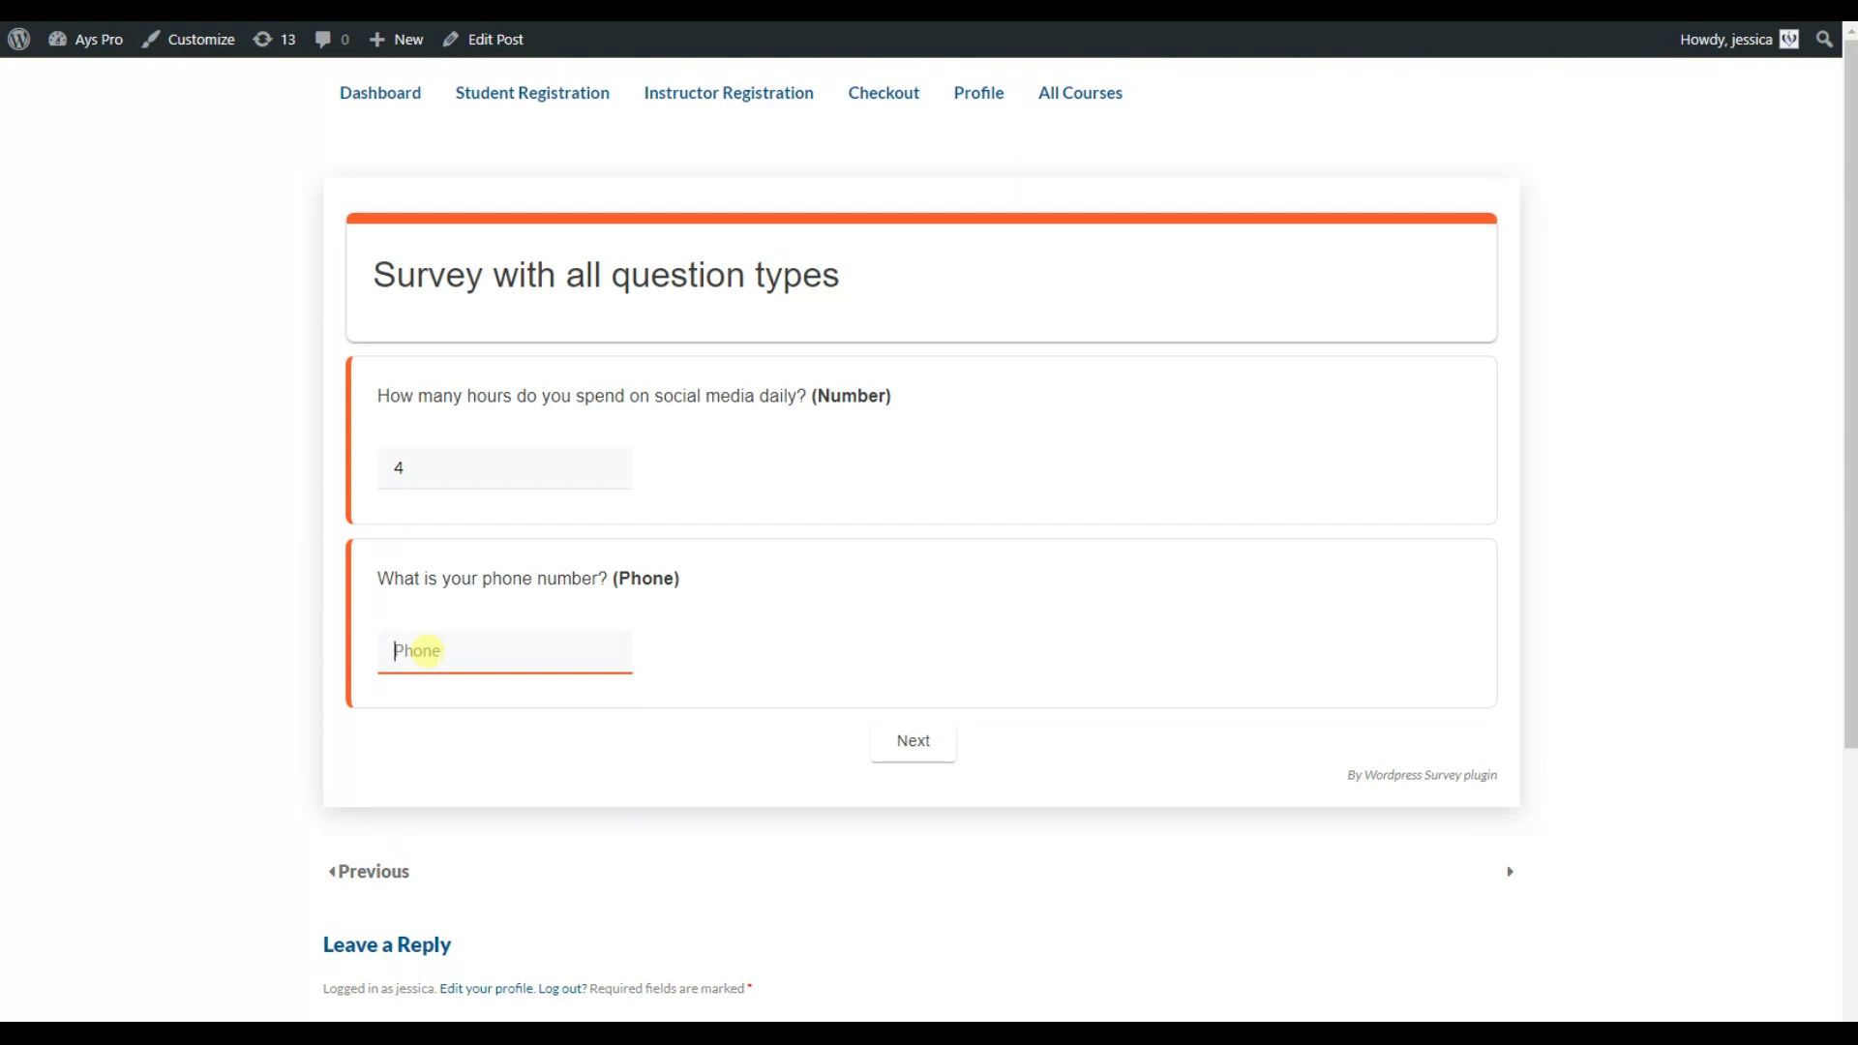
type("584541852")
left_click(912, 742)
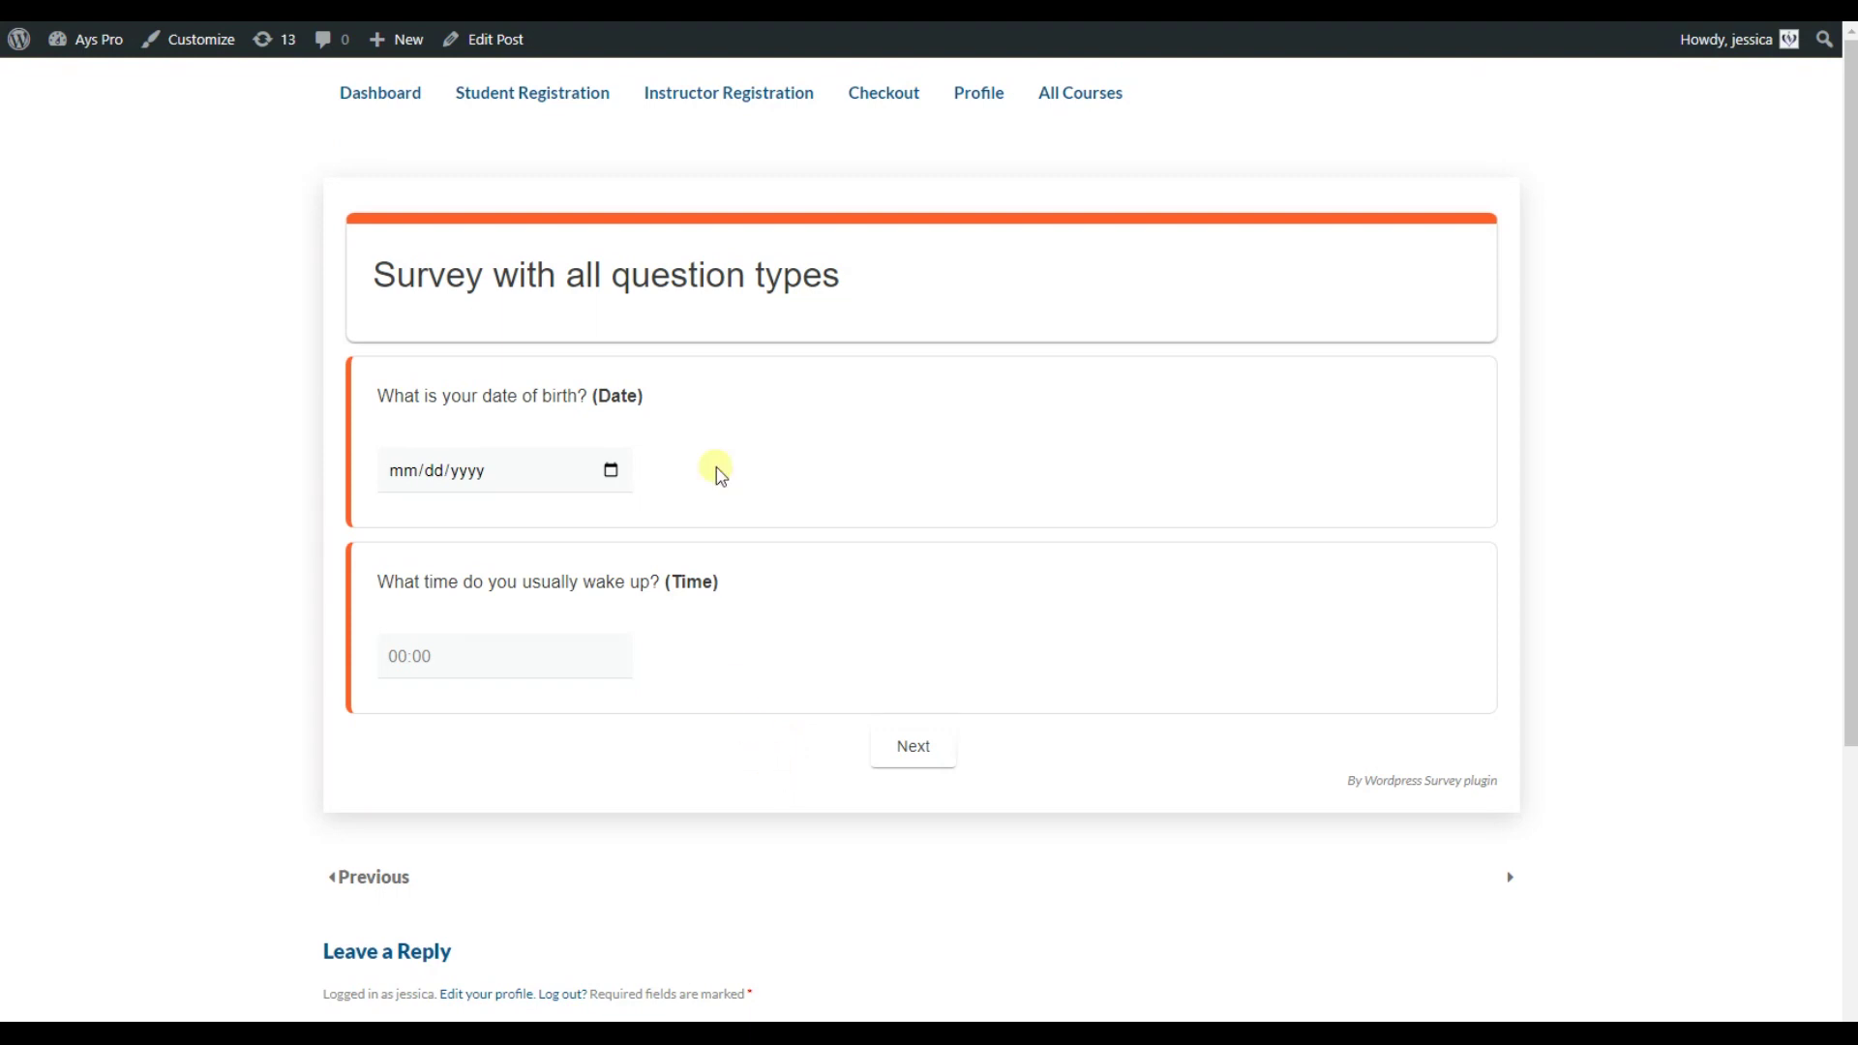
Step: Set the date of birth to 02/21/2024 using the calendar
left_click(610, 471)
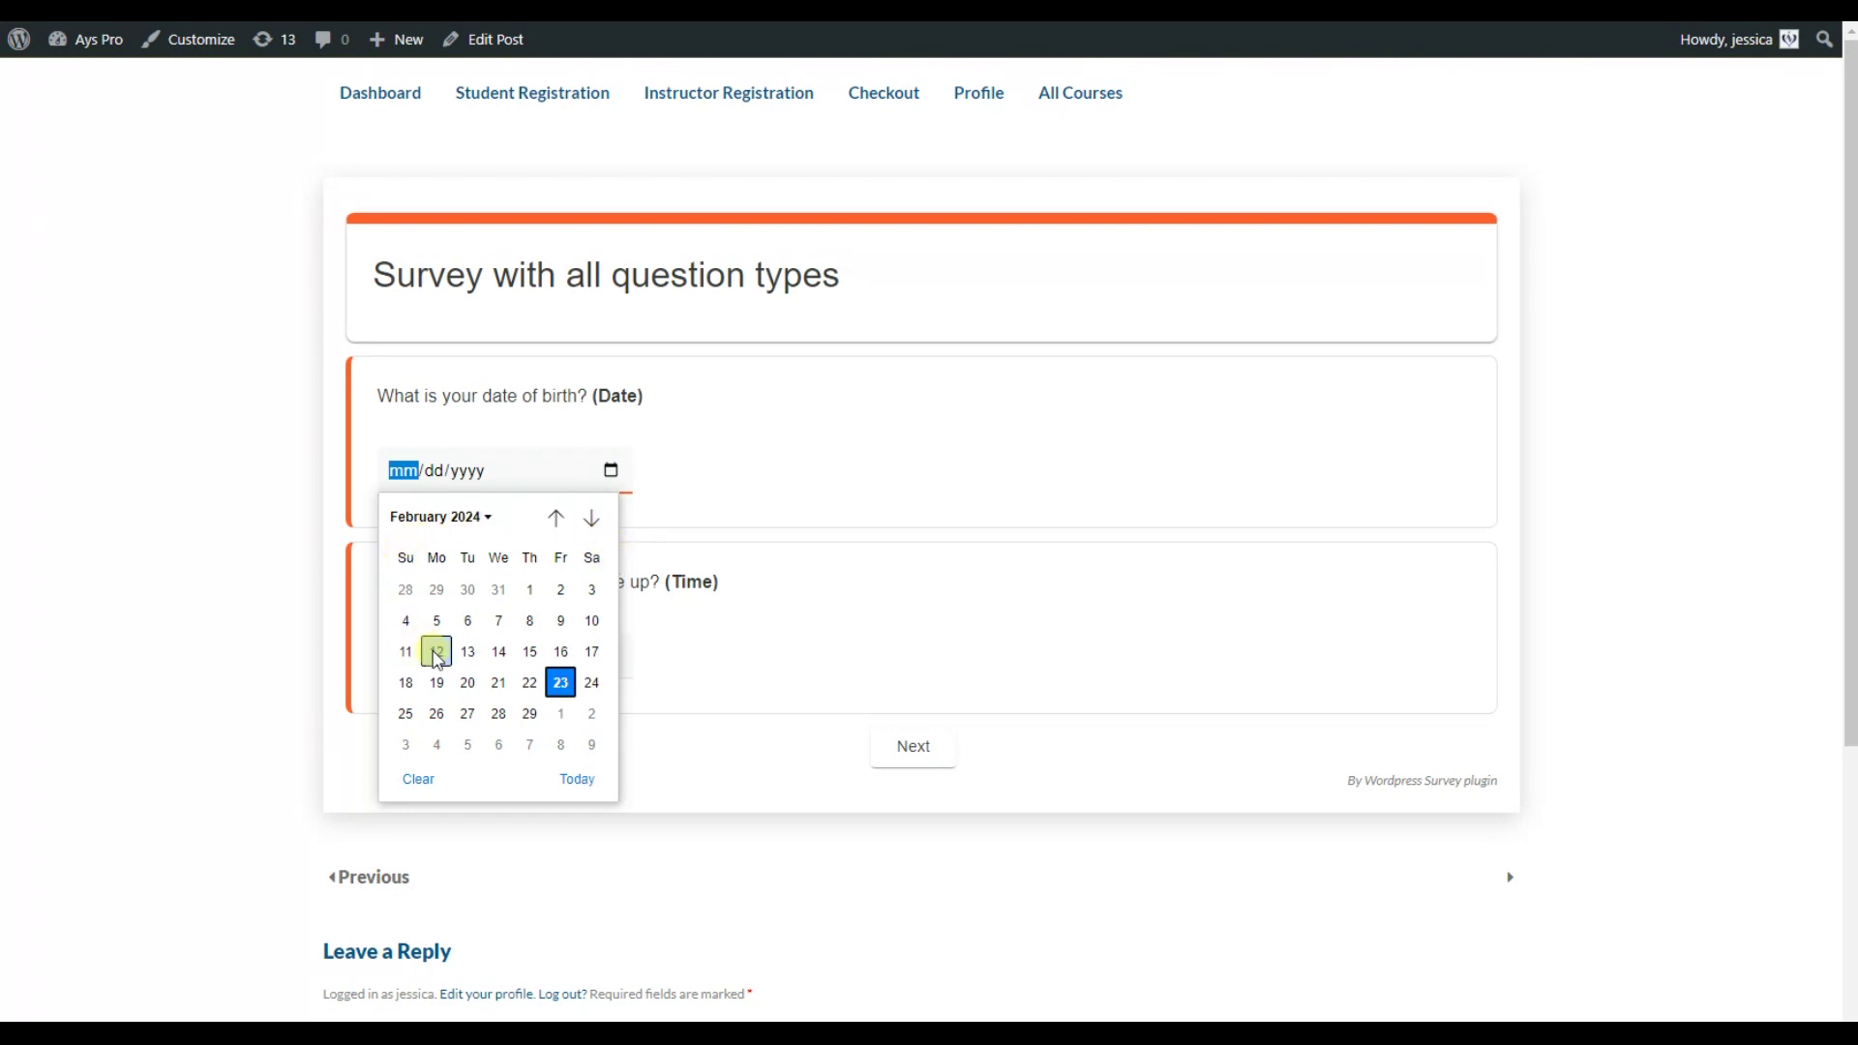
left_click(500, 684)
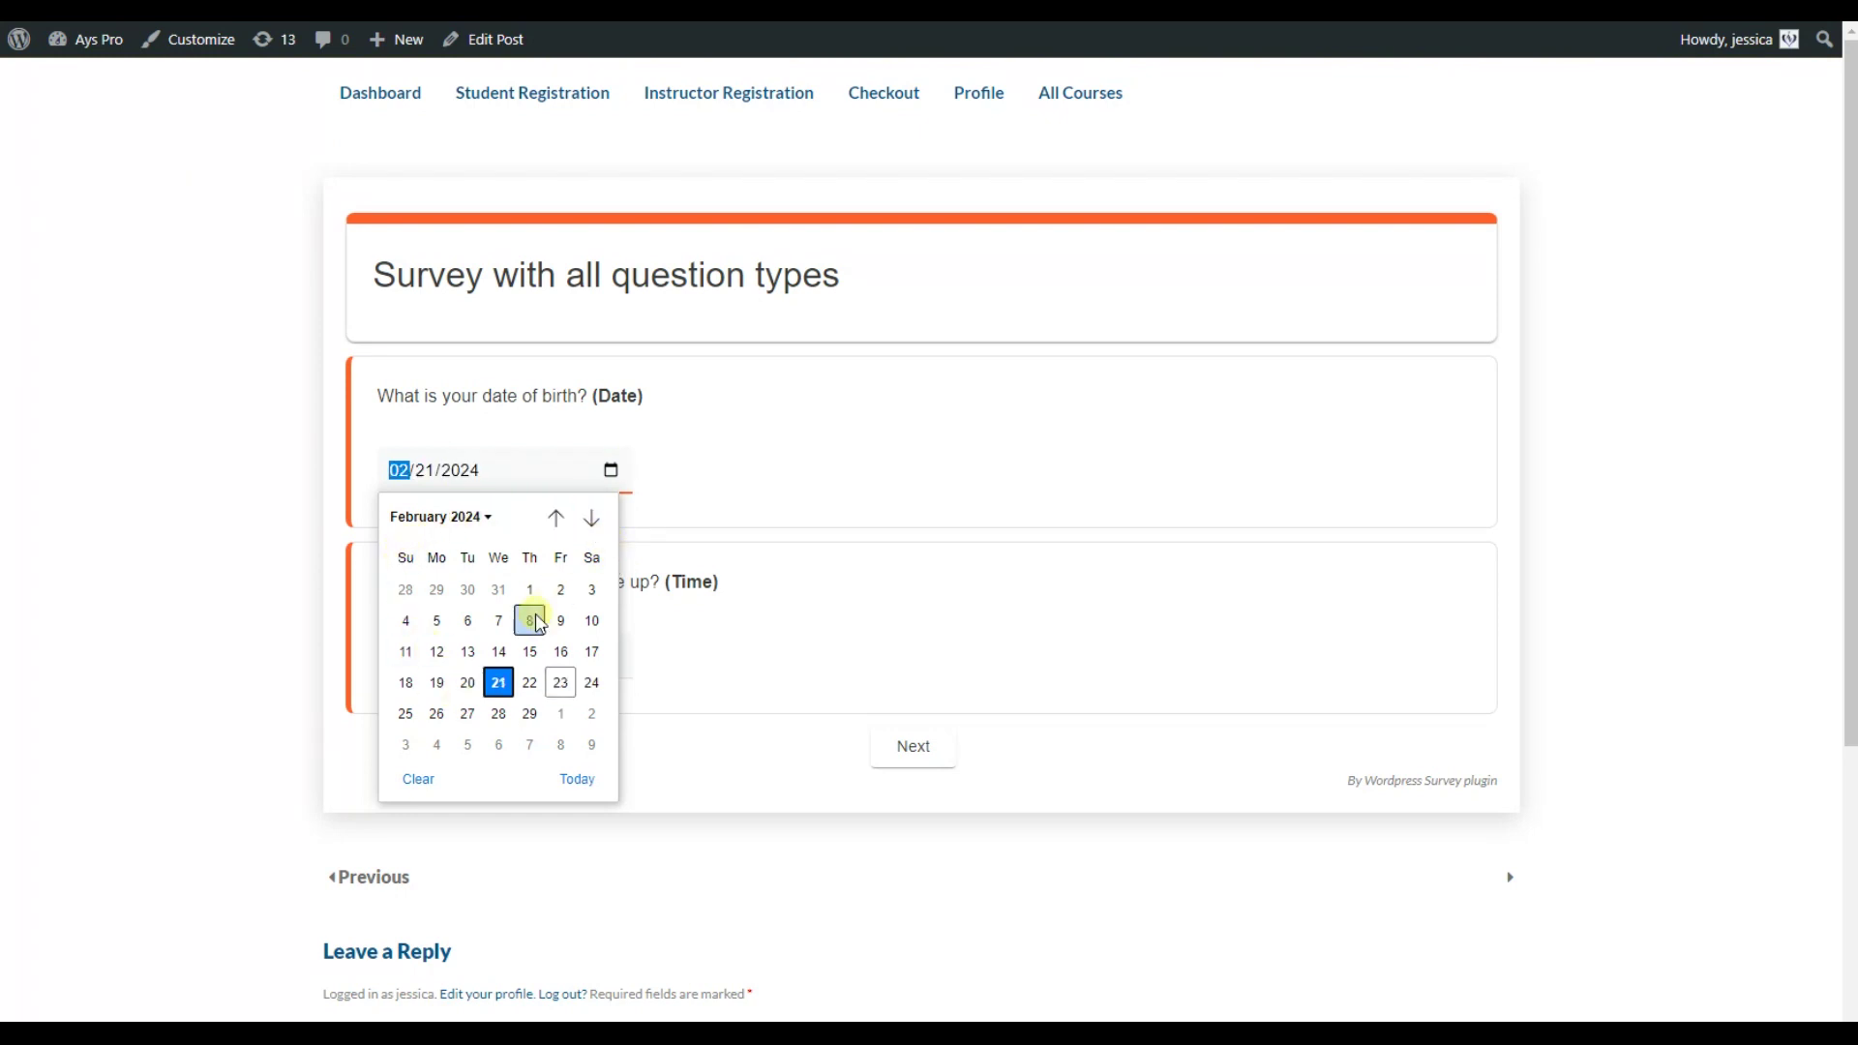
left_click(499, 684)
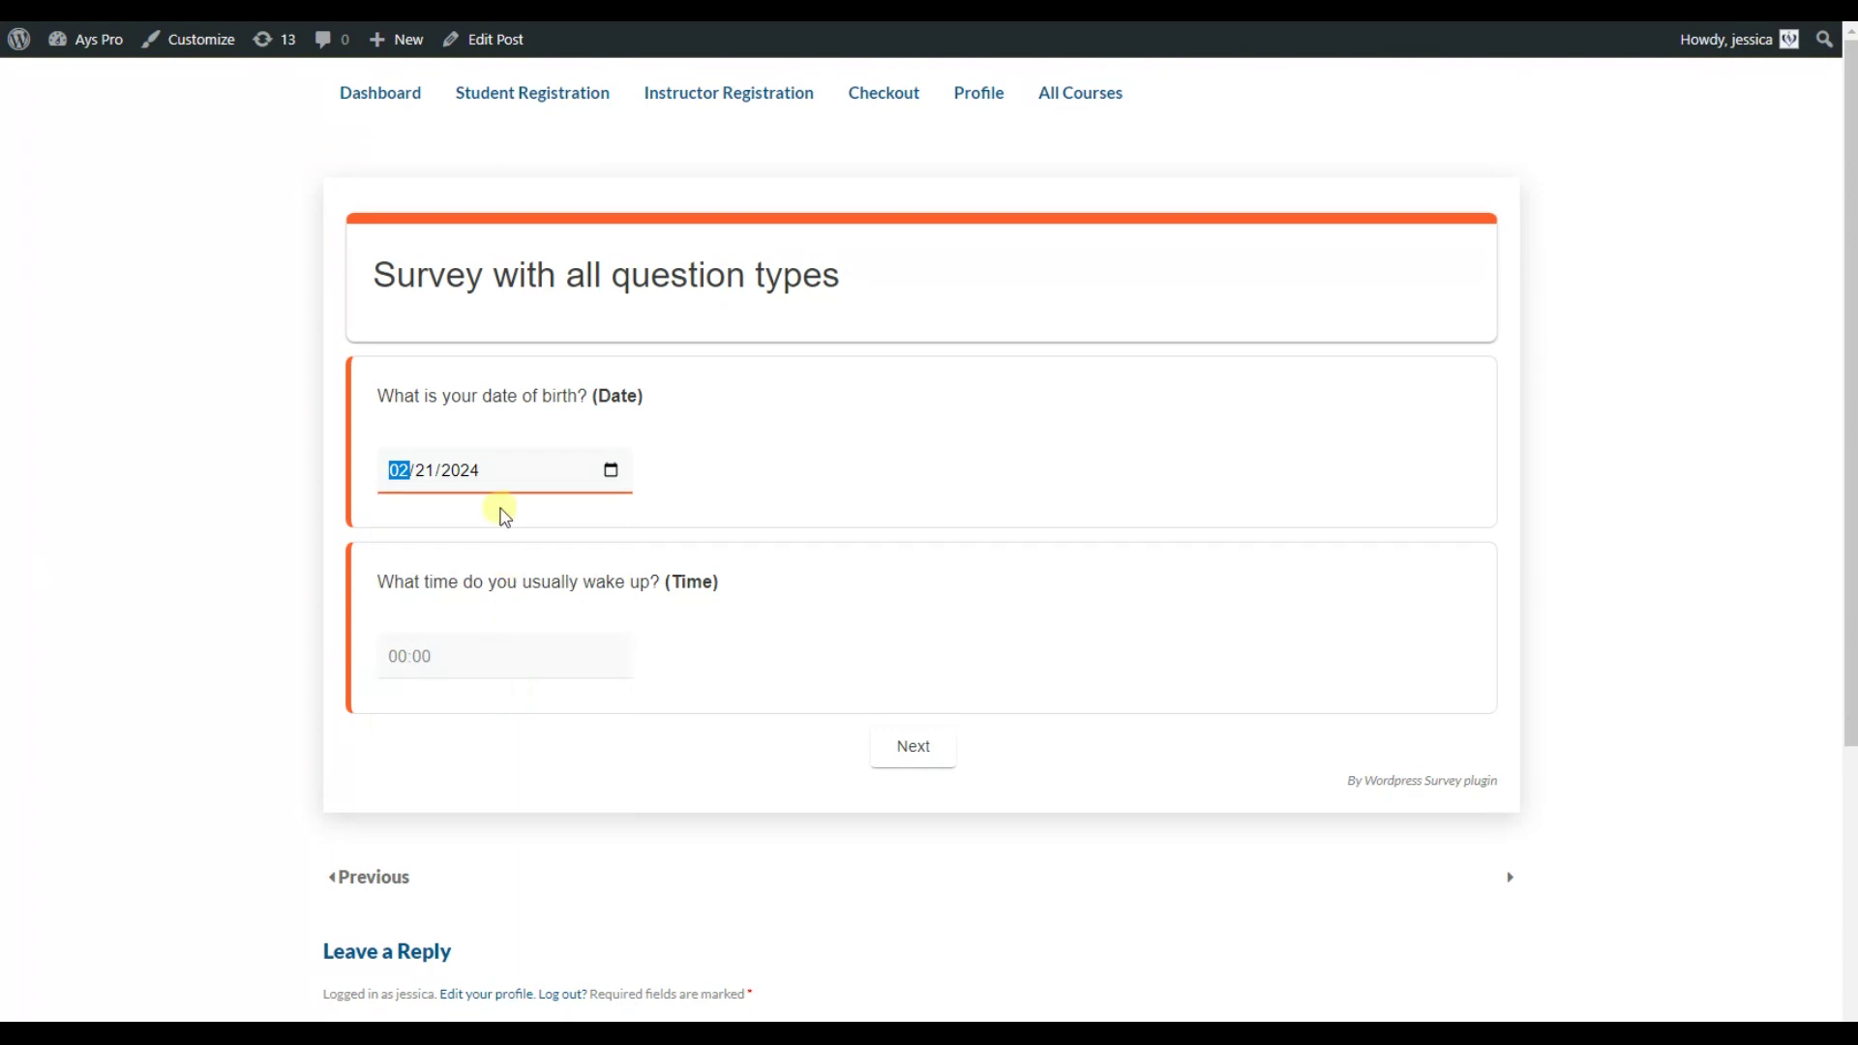
Step: Set the wake-up time to 15:25 and advance to the next page
left_click(568, 652)
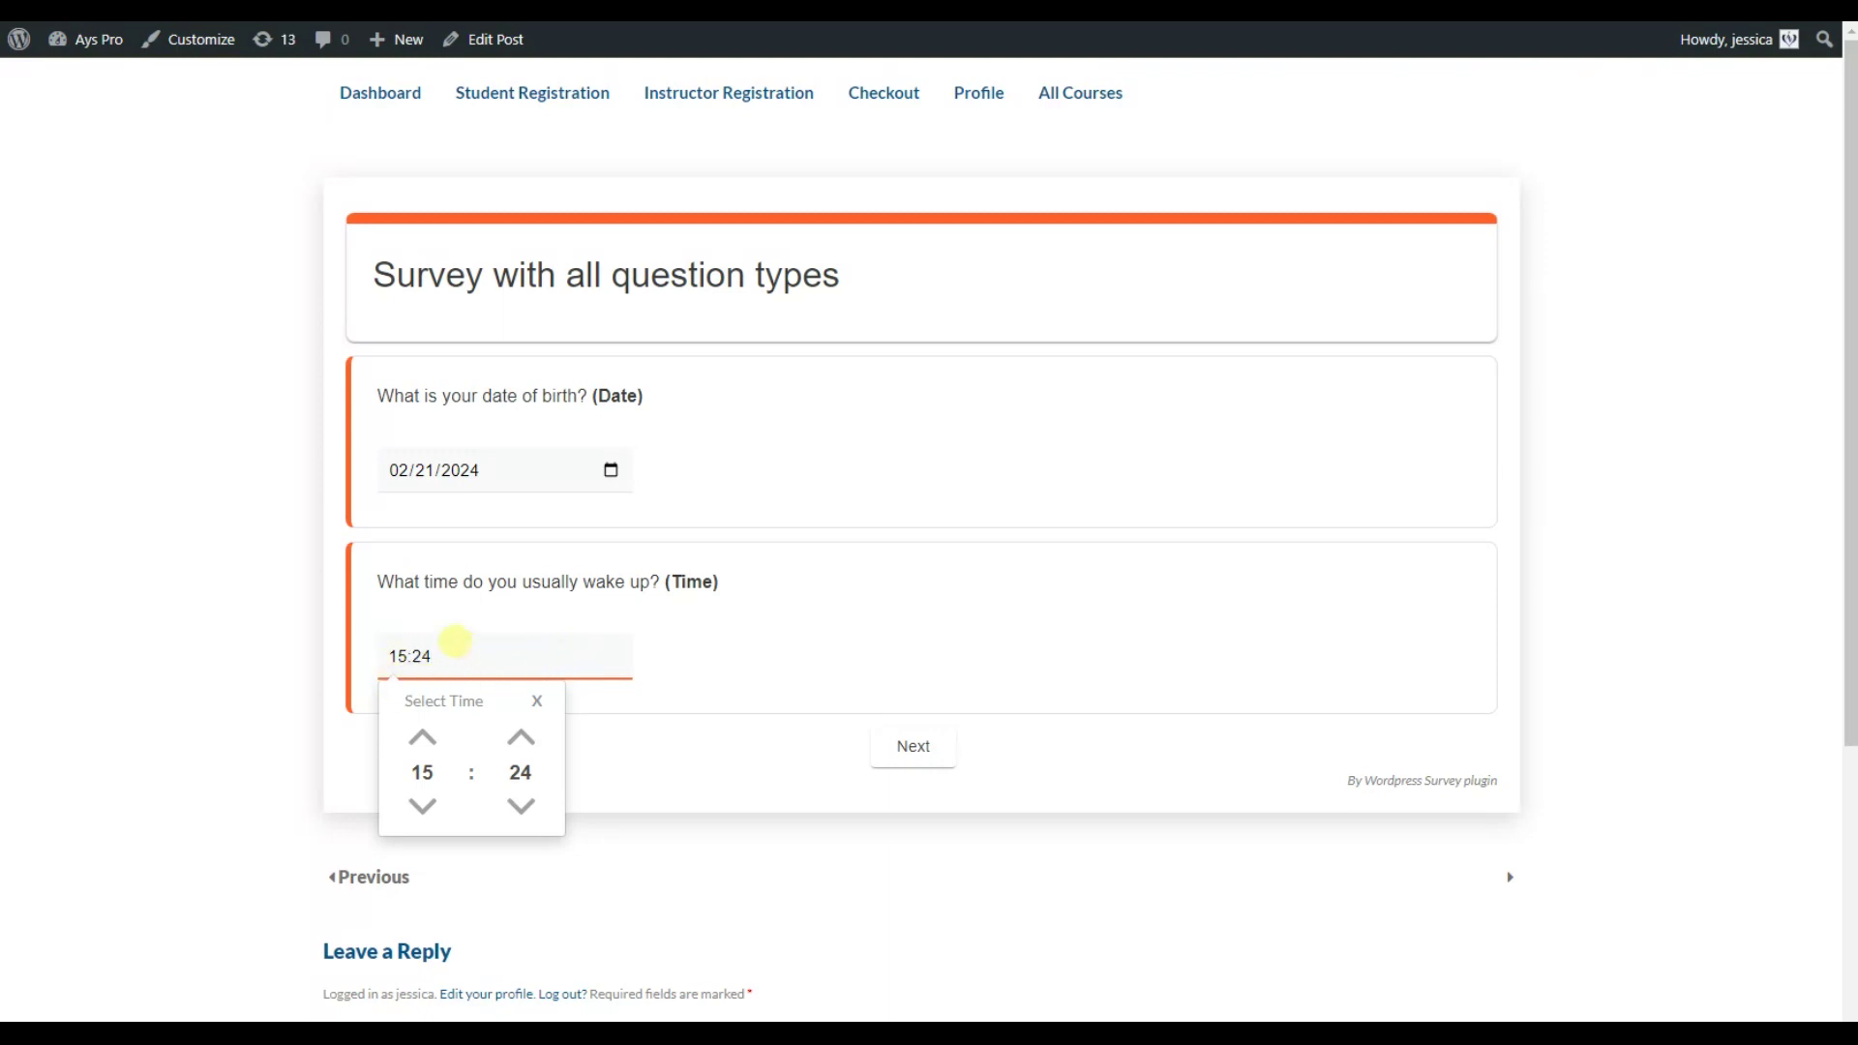
left_click(522, 738)
left_click(521, 738)
left_click(521, 739)
left_click(521, 806)
left_click(521, 805)
left_click(468, 654)
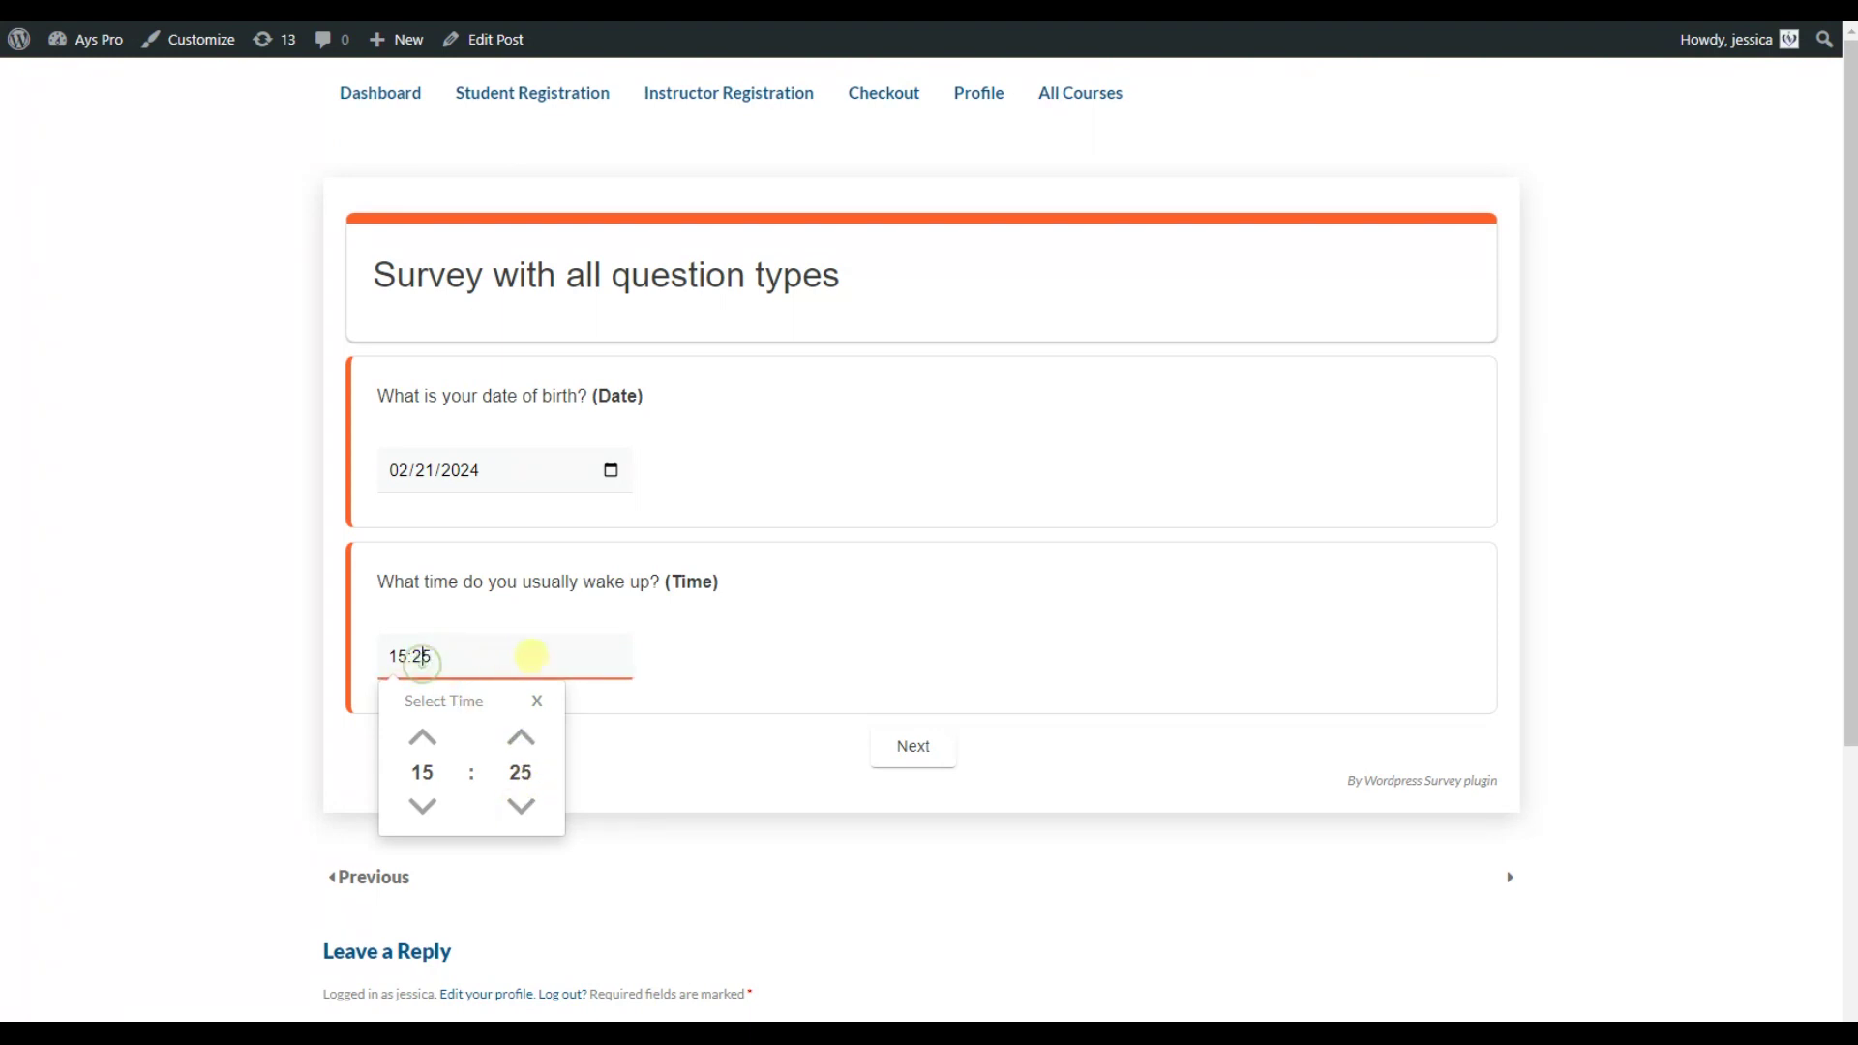
left_click(842, 726)
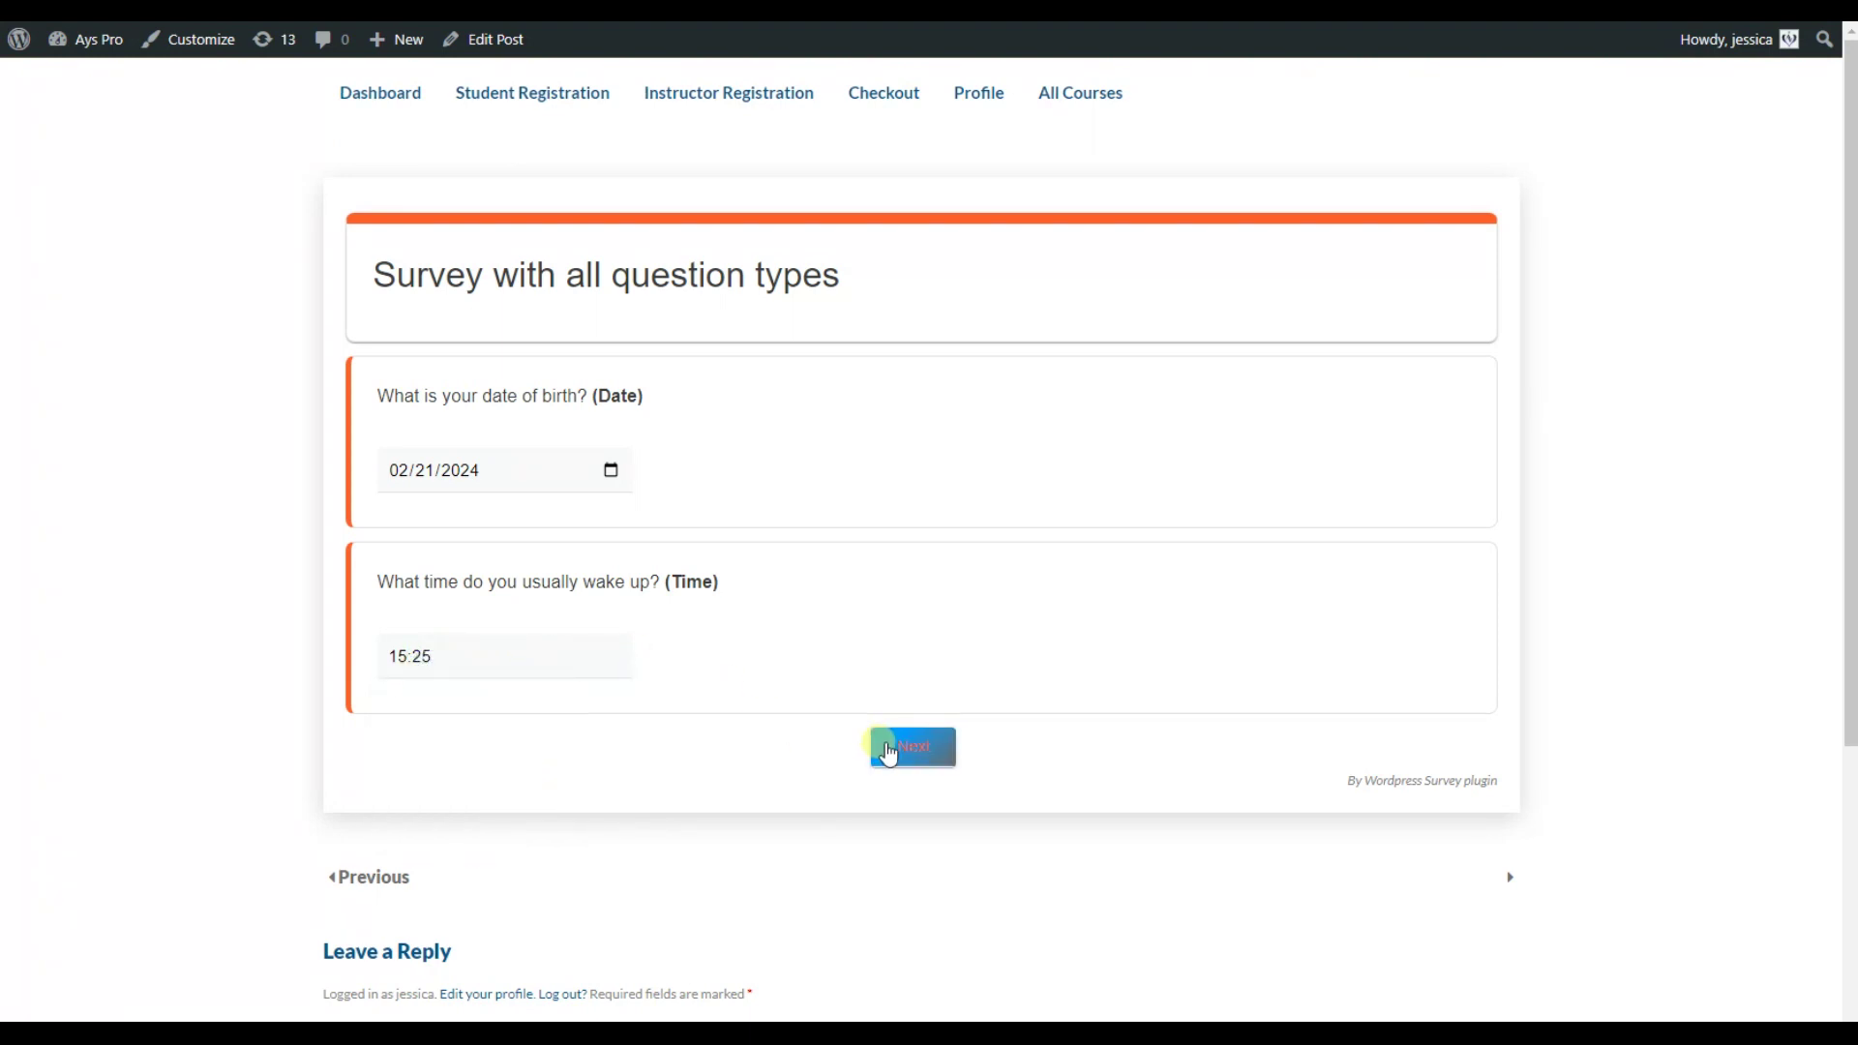
left_click(888, 753)
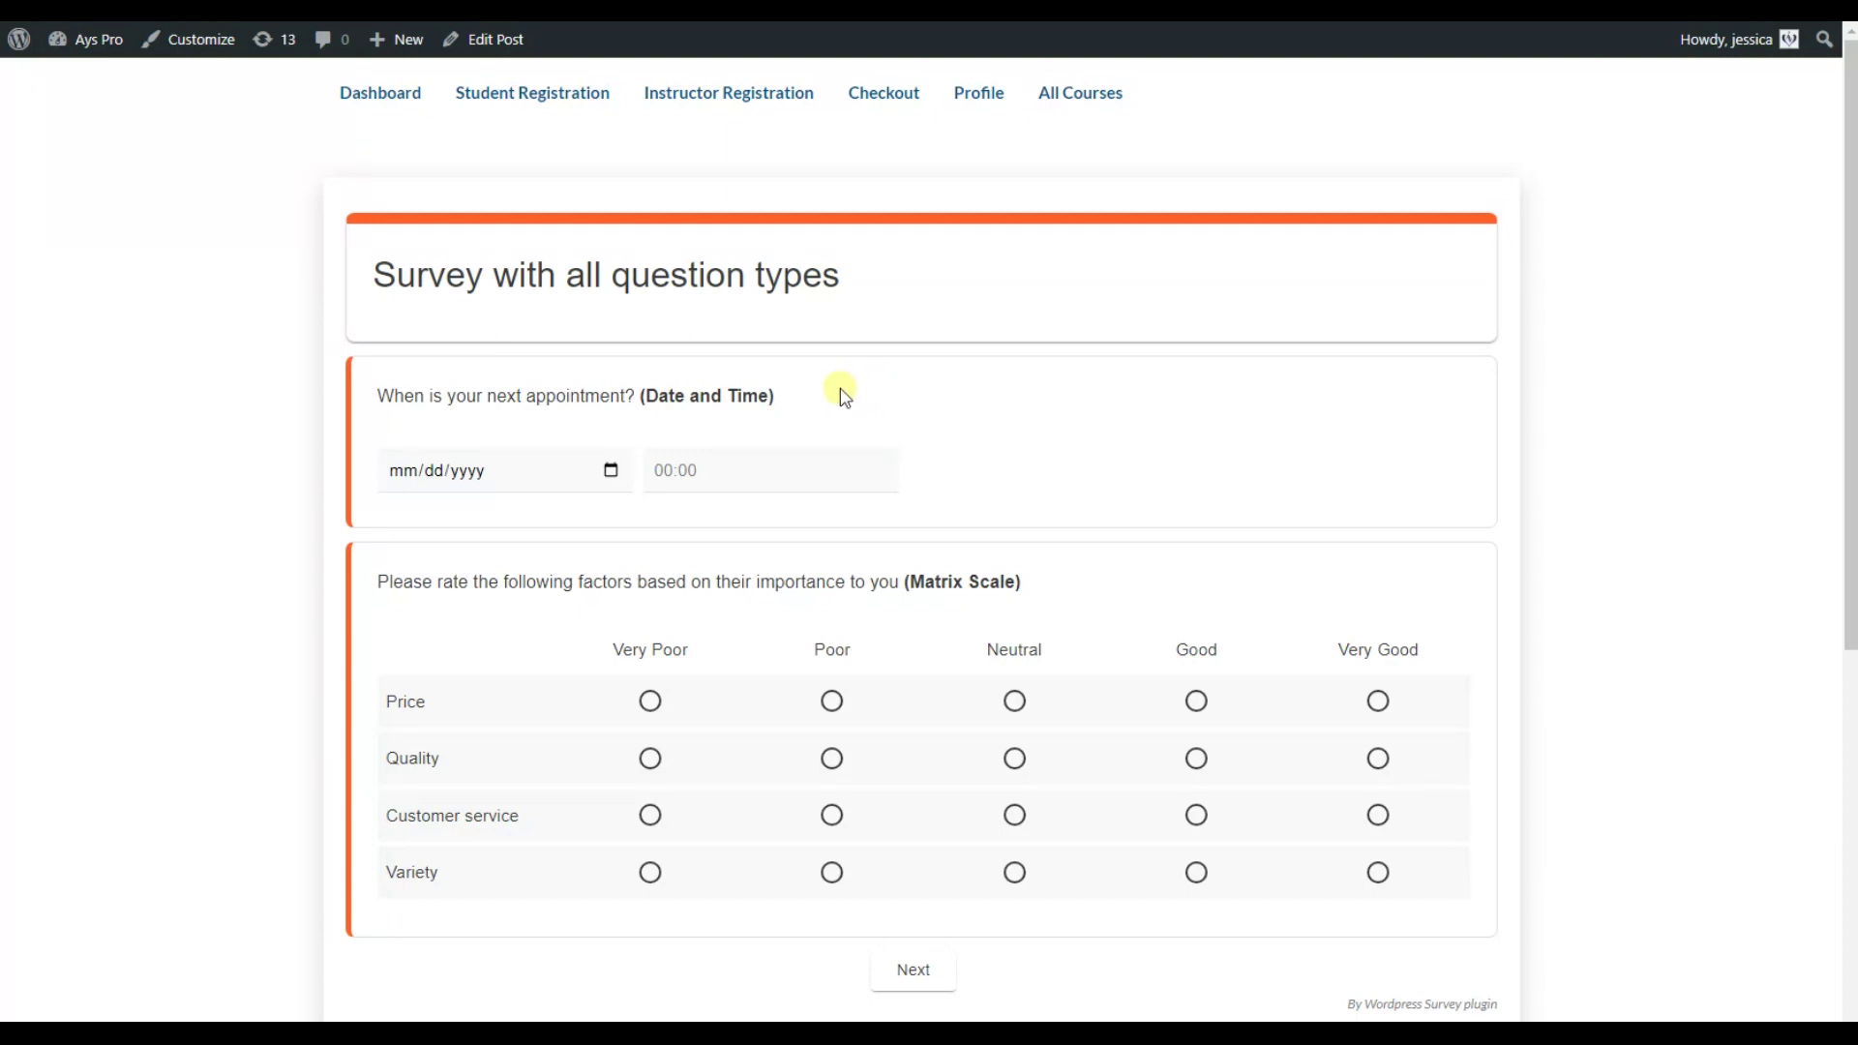
Step: Set the appointment to 02/24/2024 at 15:25
left_click(608, 473)
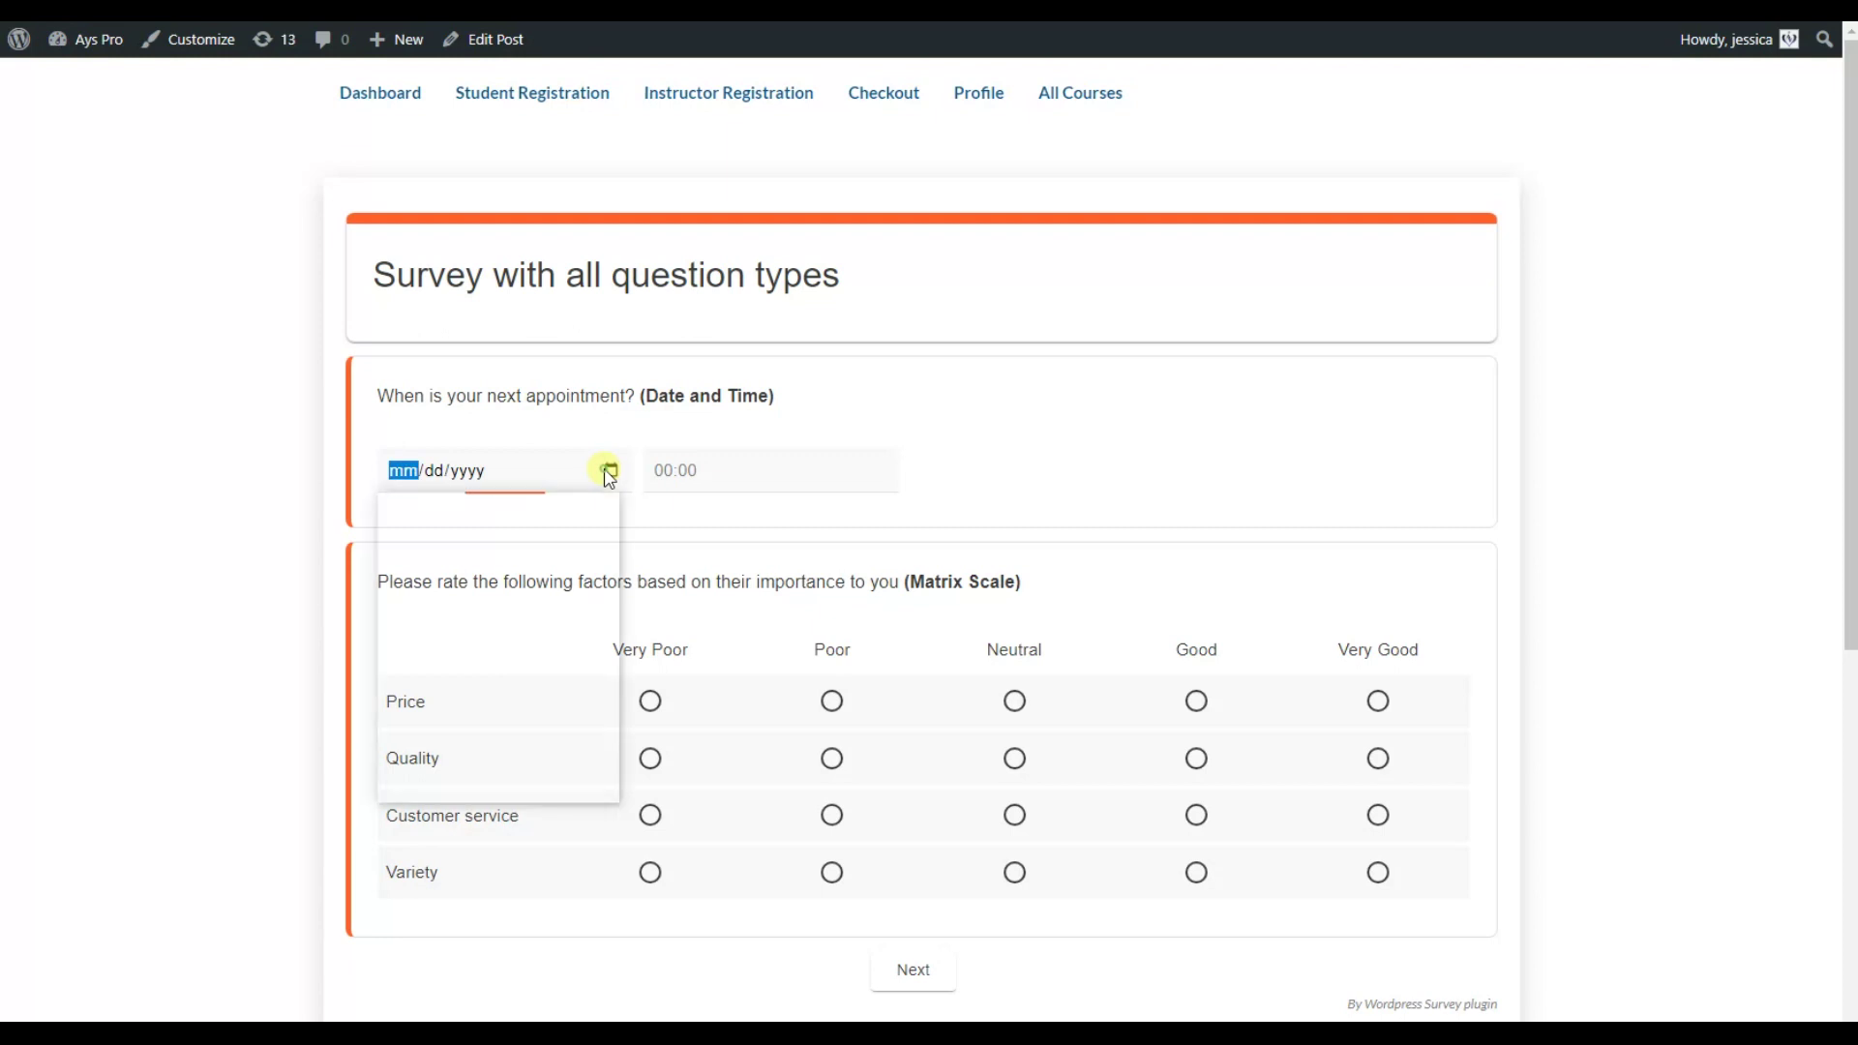
left_click(592, 674)
type("02242024")
left_click(705, 468)
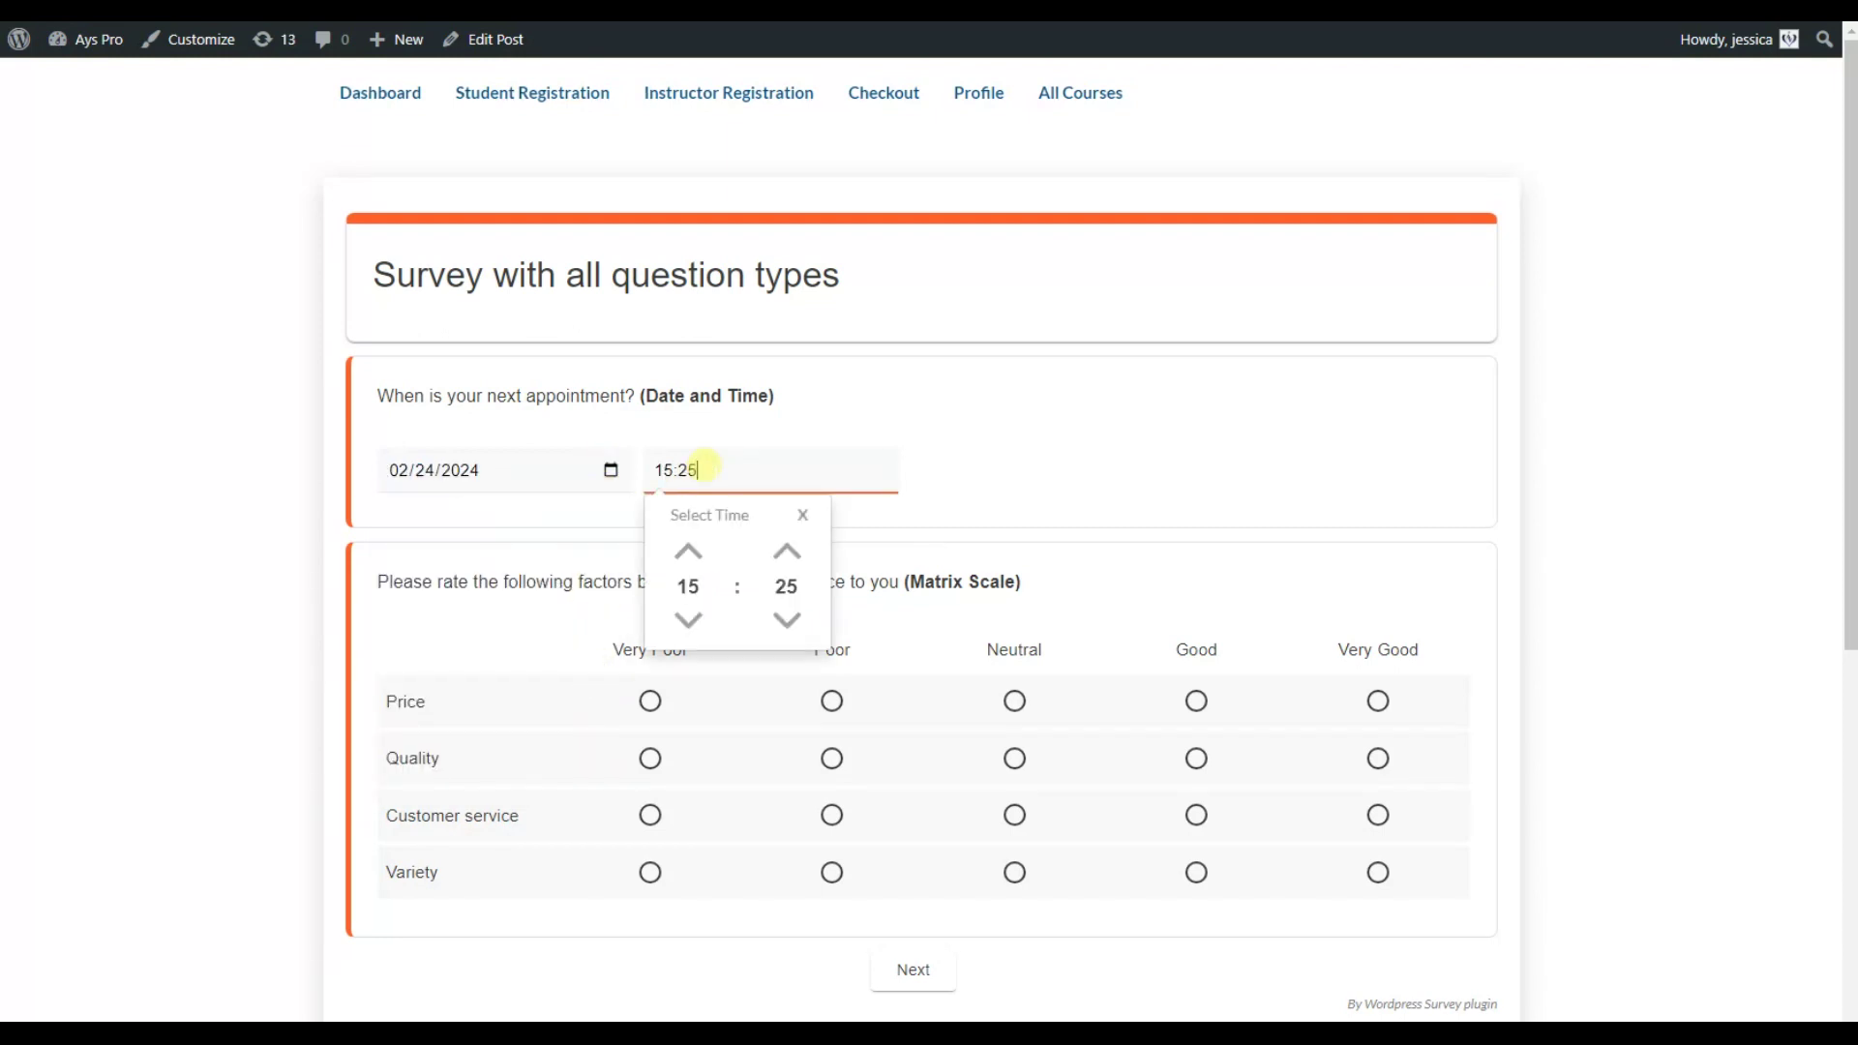
left_click(860, 535)
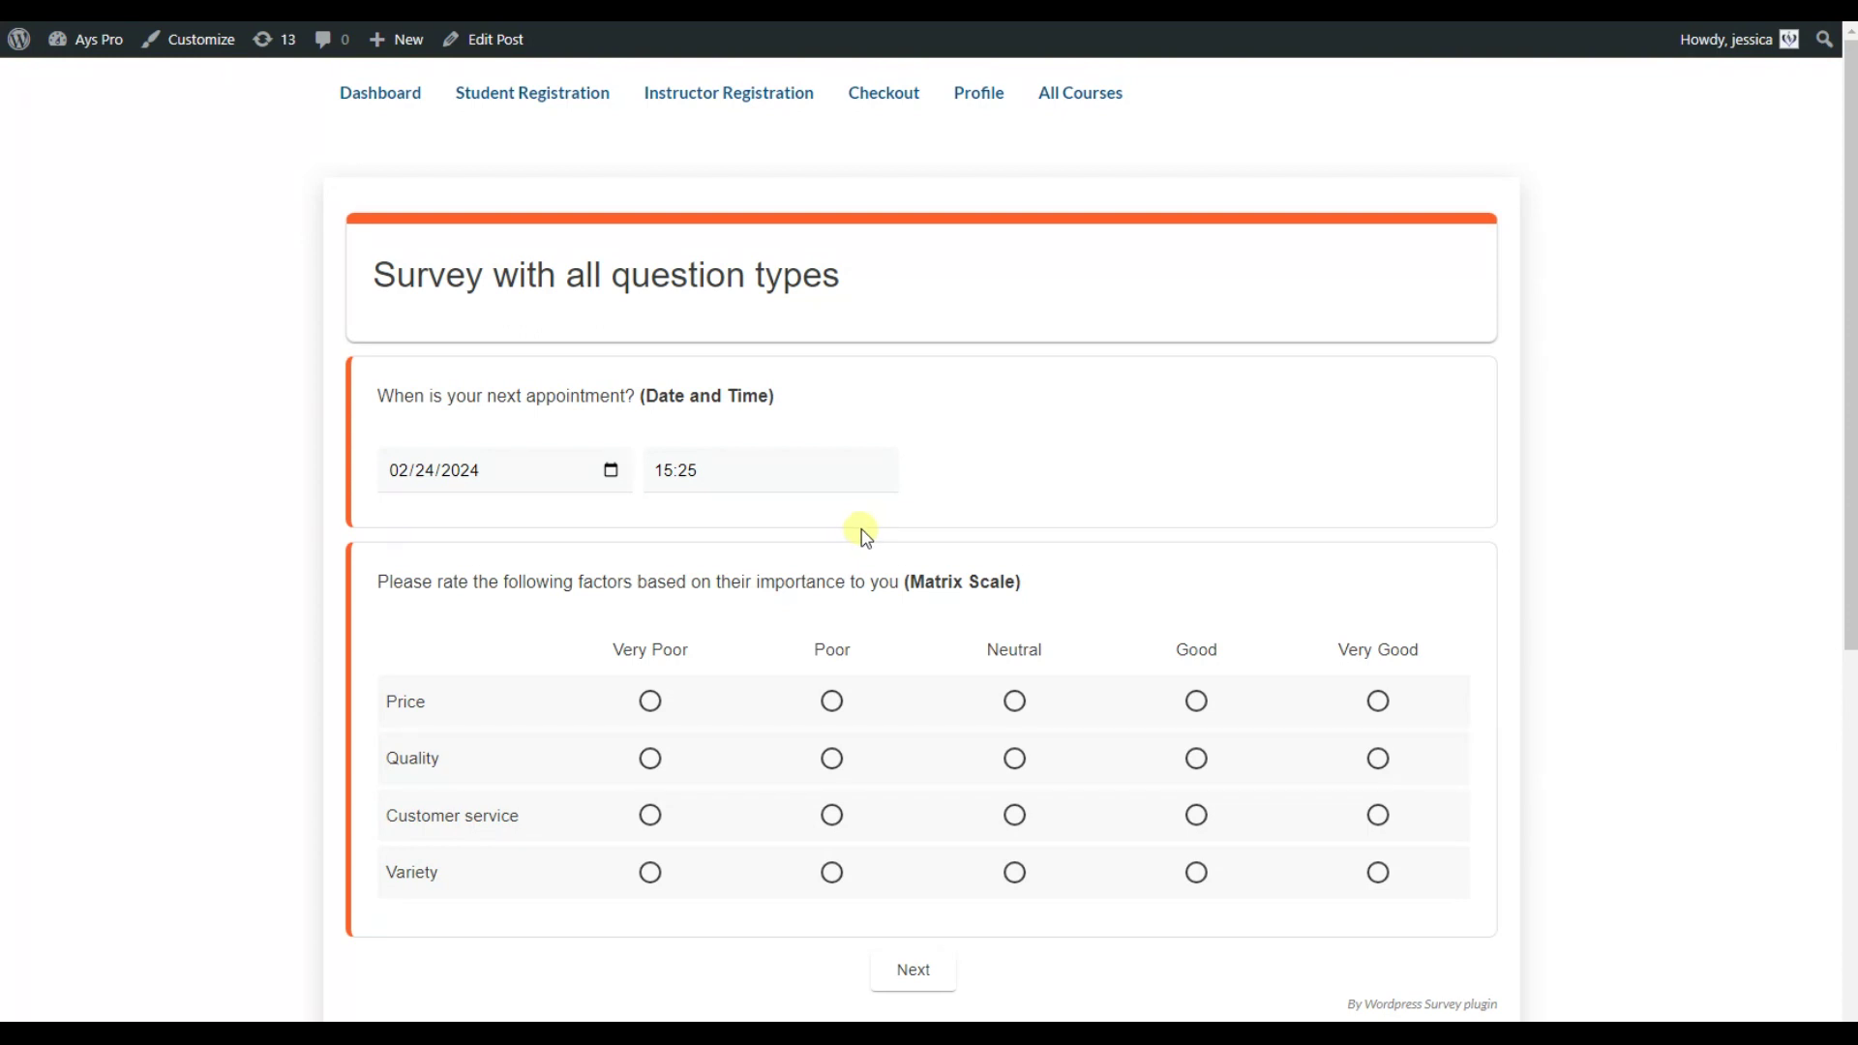
Step: Rate Price Neutral, Quality Poor, Customer service and Variety Good, then continue
scroll(866, 538, "down", 1)
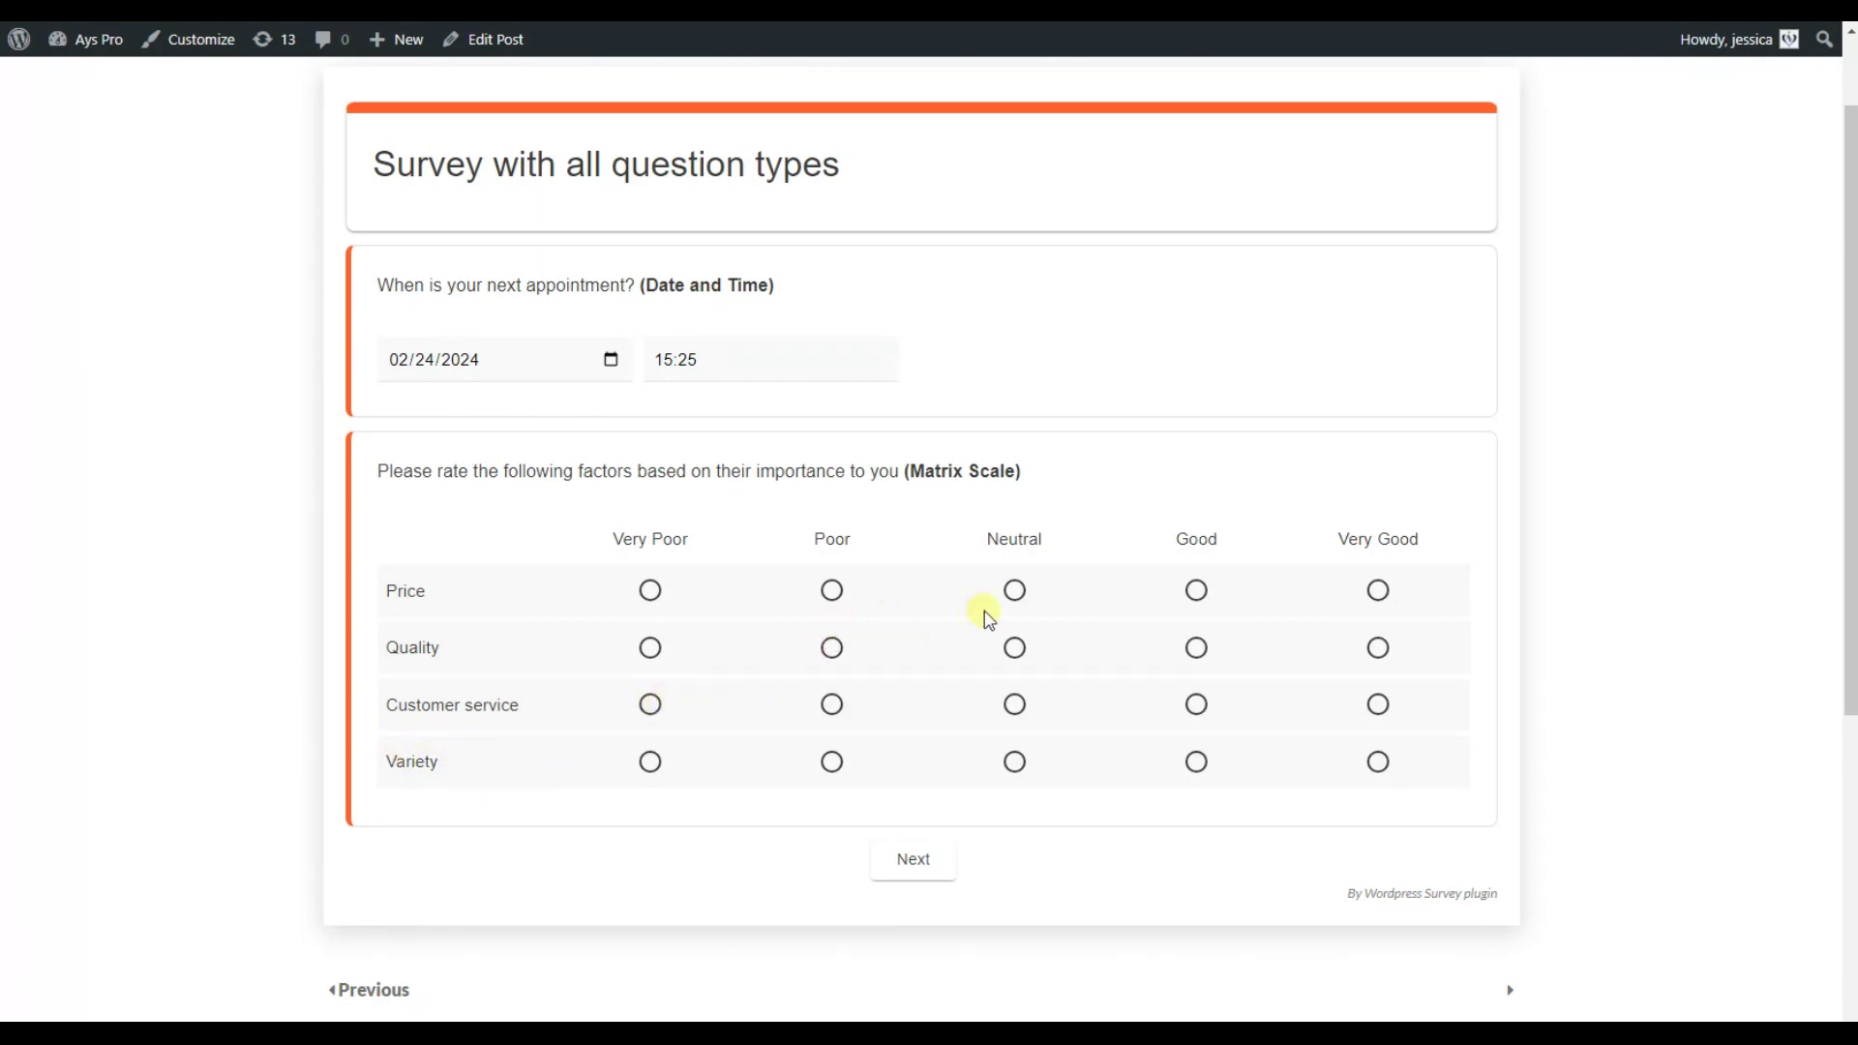
left_click(1014, 590)
left_click(832, 647)
left_click(1196, 704)
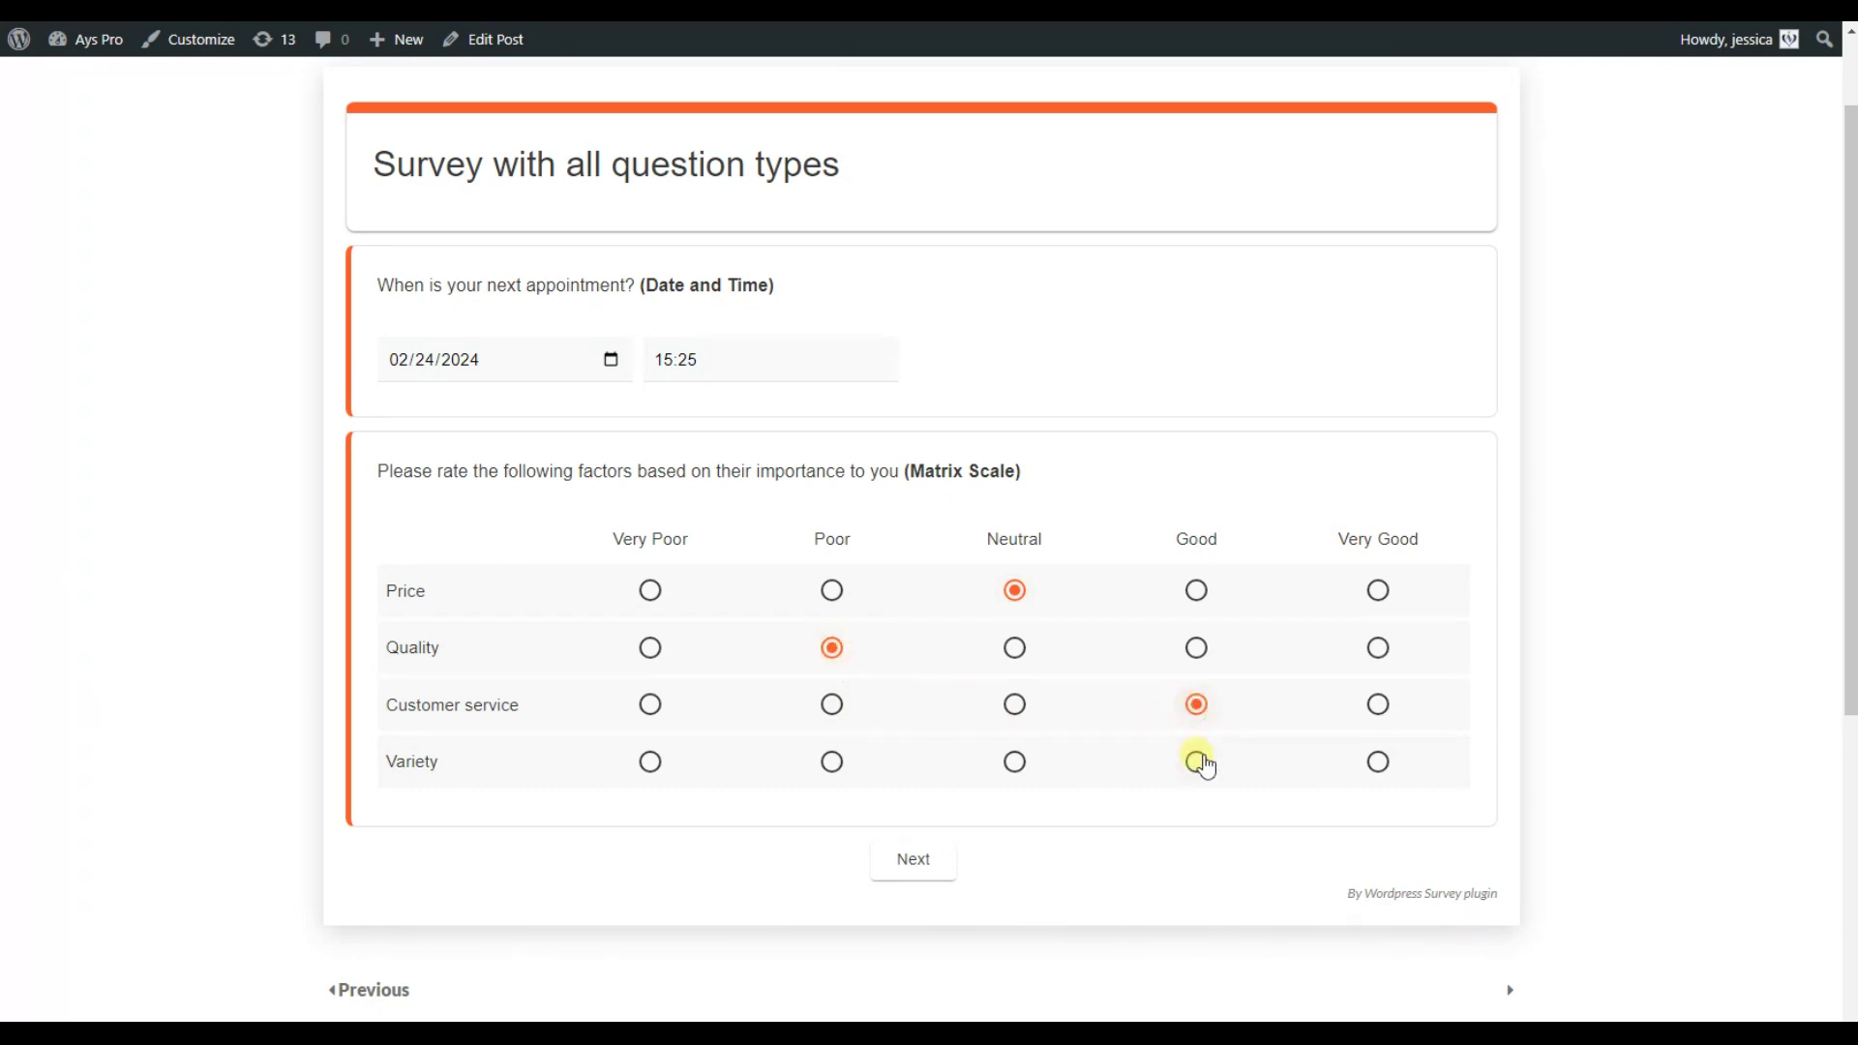
left_click(1197, 762)
left_click(943, 859)
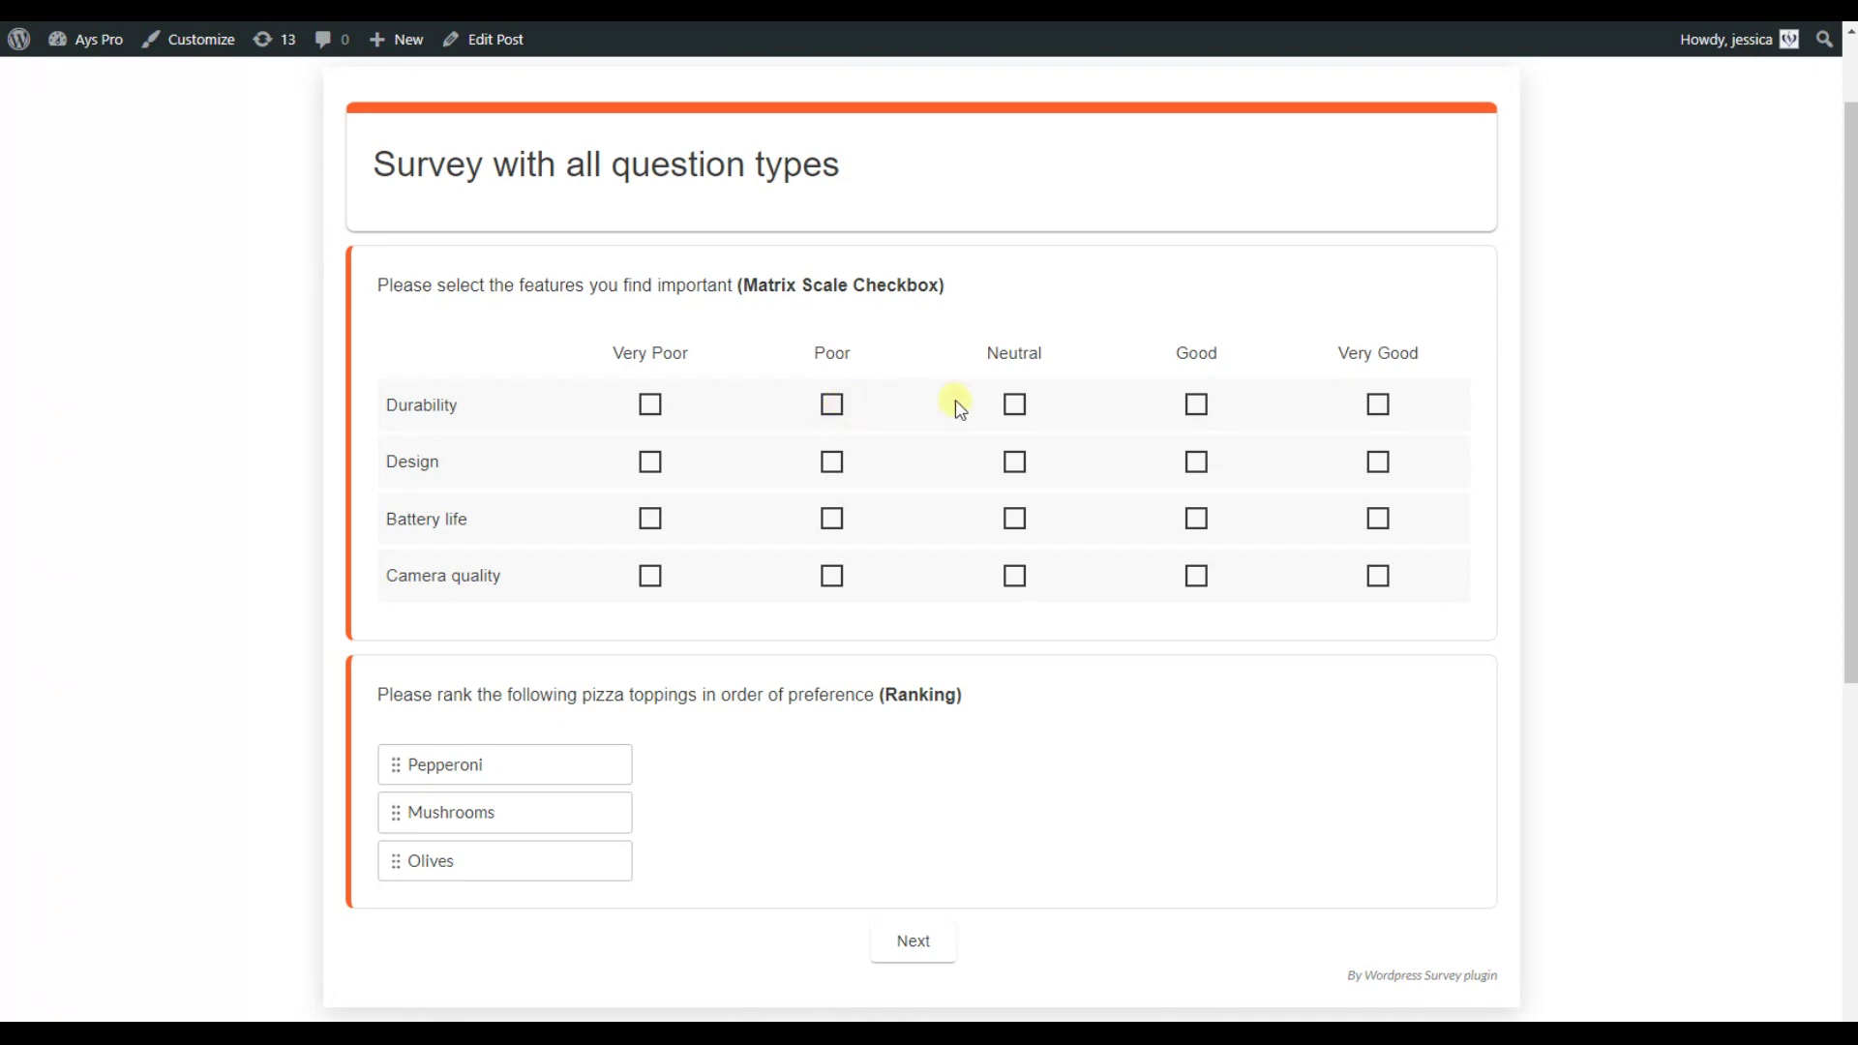
Step: Tick Poor and Neutral for Durability, rank toppings Mushrooms, Olives, Pepperoni, and continue
left_click(832, 405)
left_click(1014, 404)
scroll(671, 713, "down", 1)
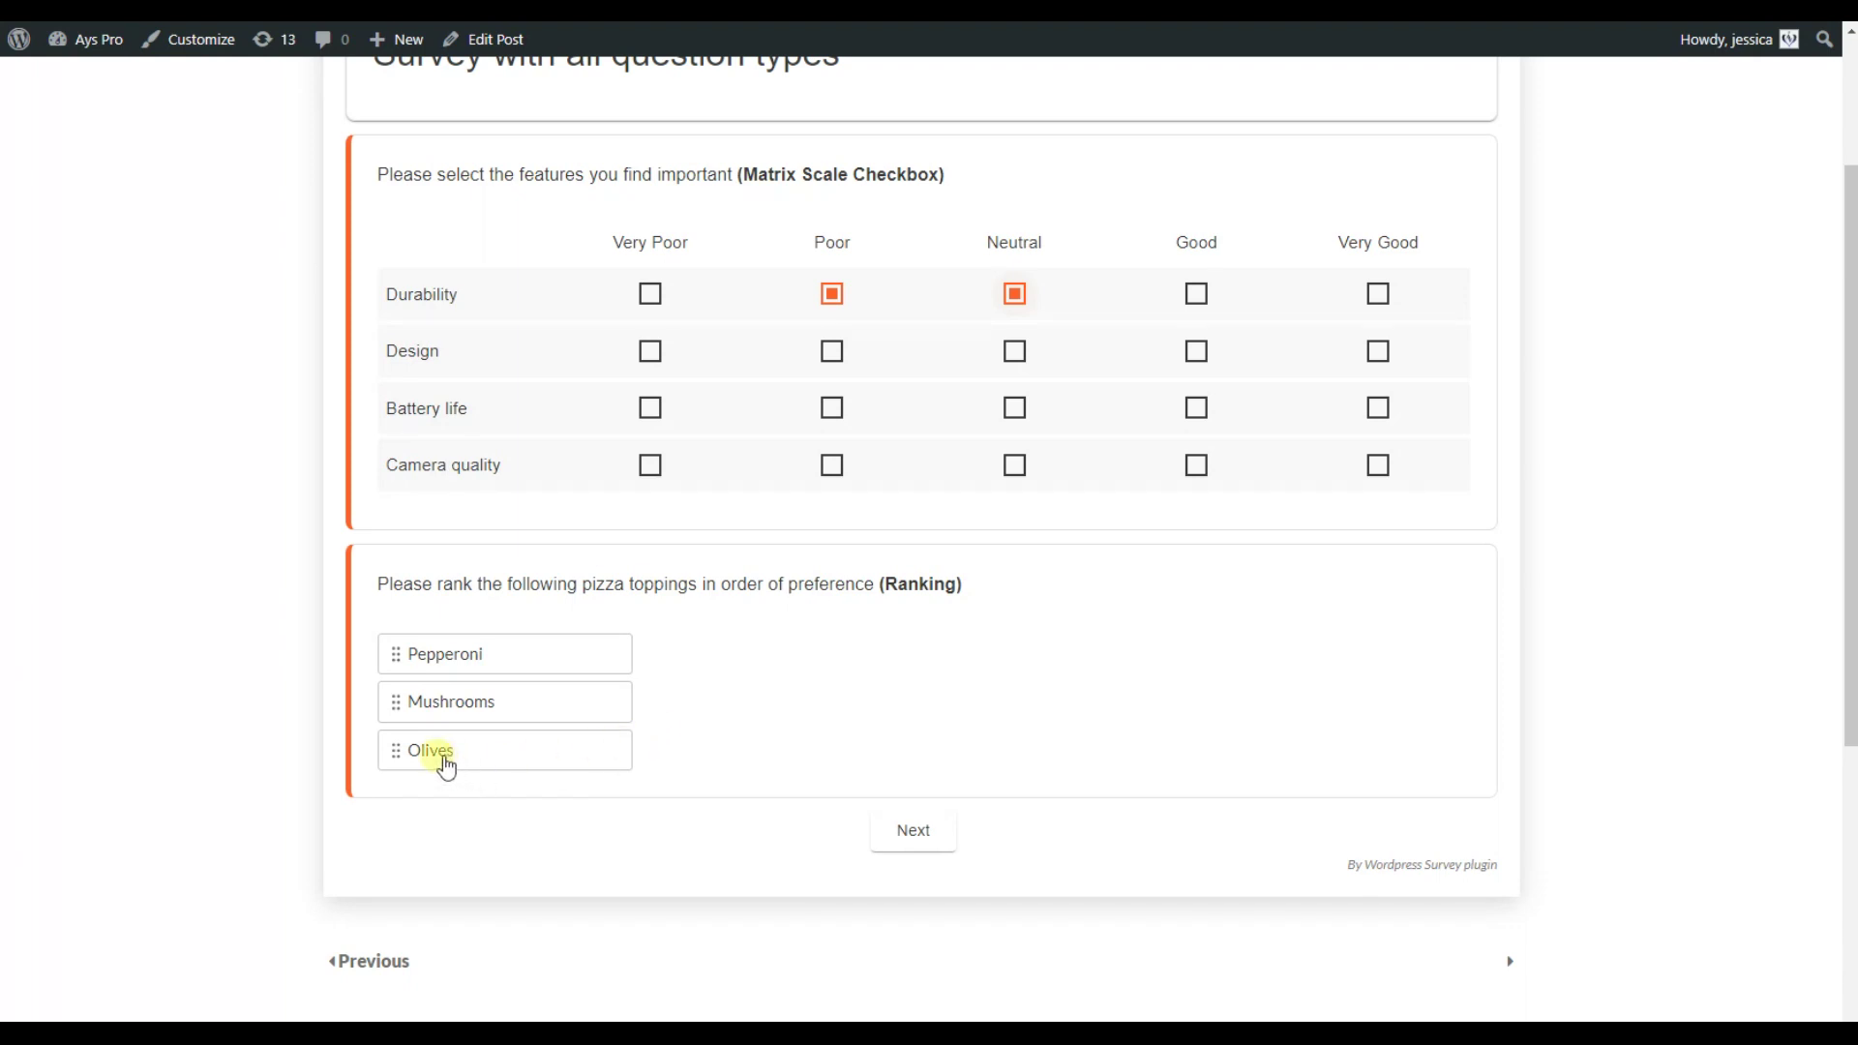
left_click_drag(445, 767, 520, 662)
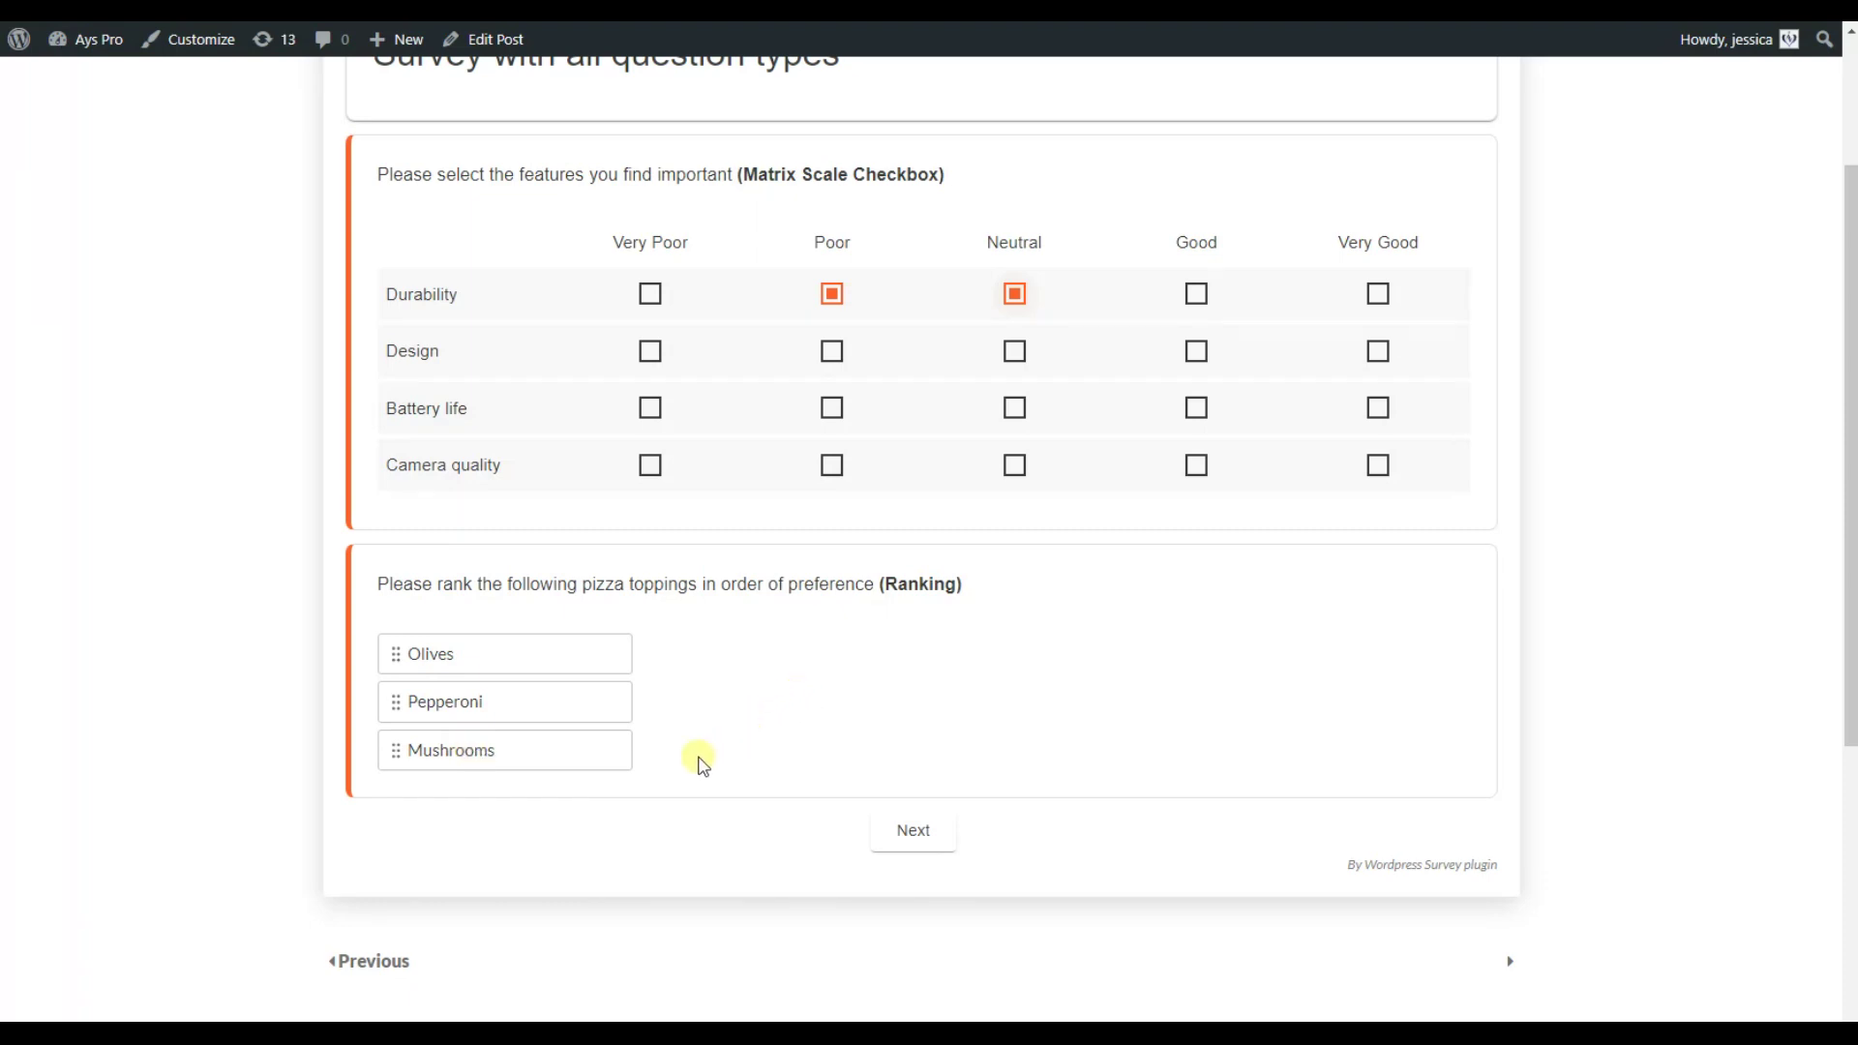
left_click_drag(436, 763, 474, 648)
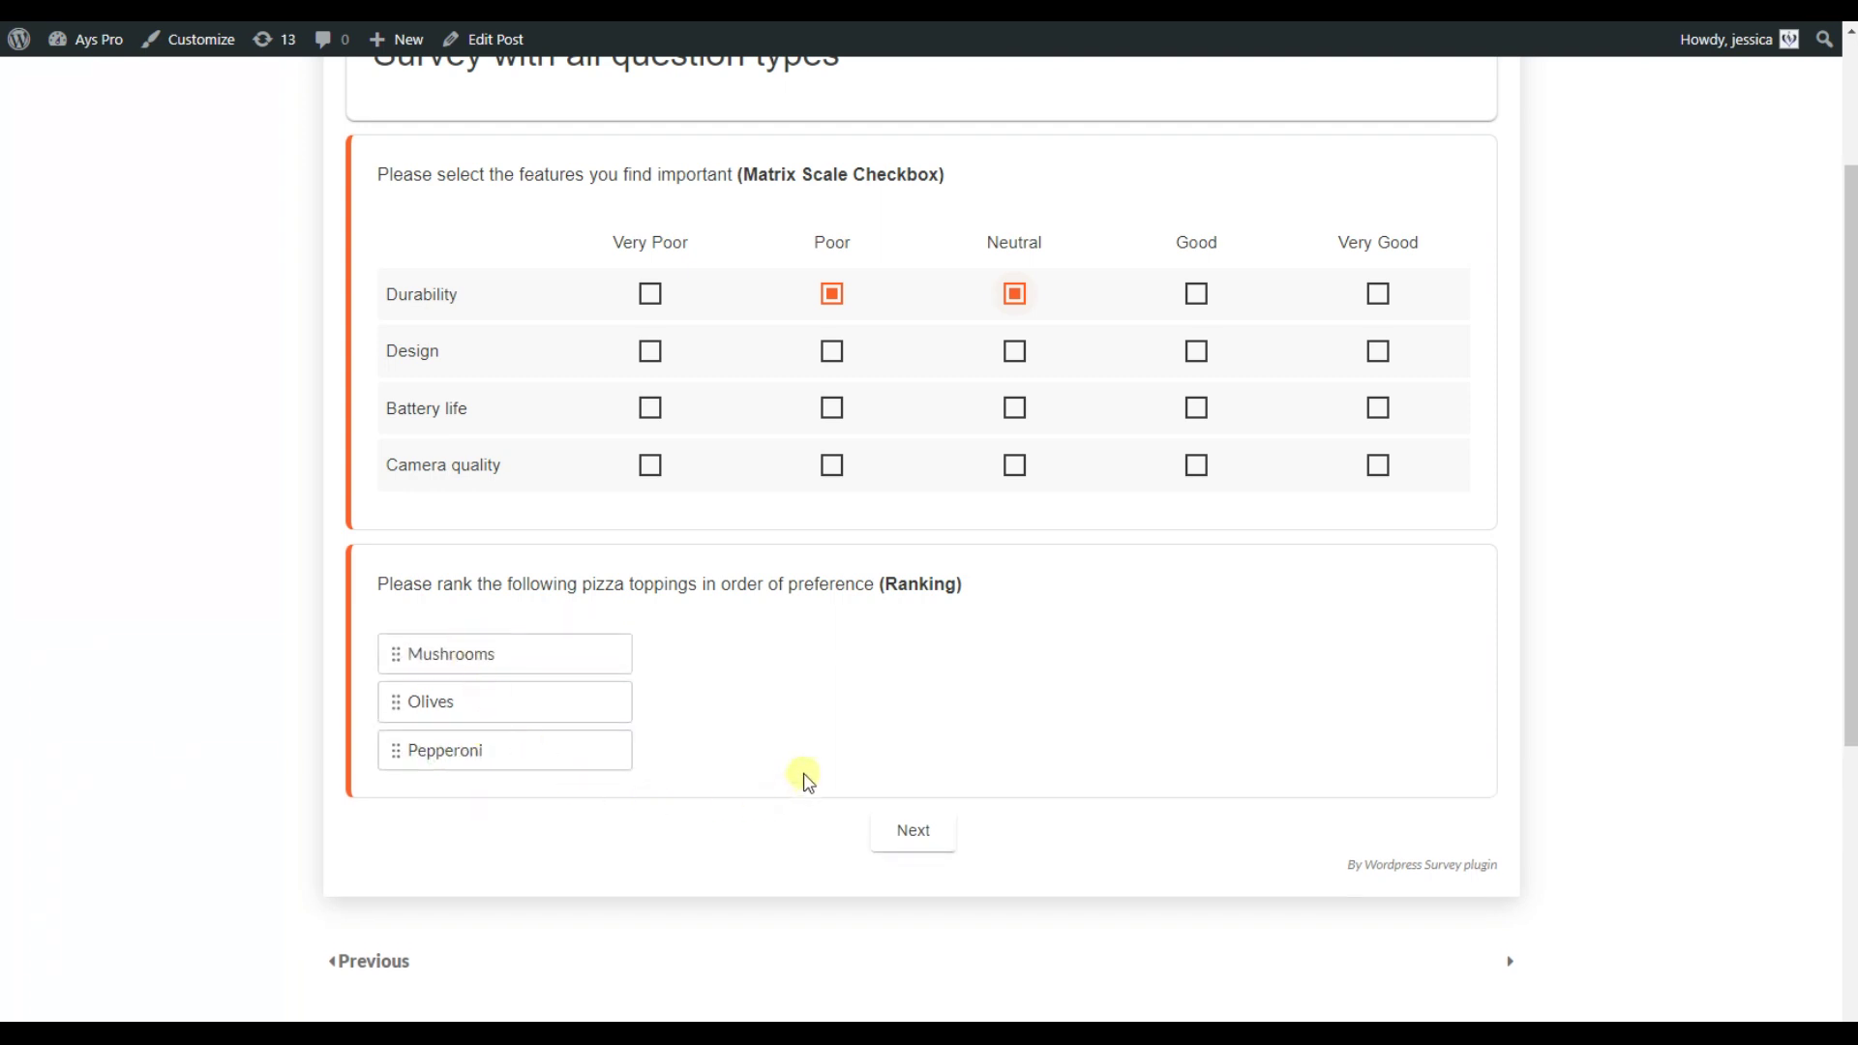
left_click(912, 830)
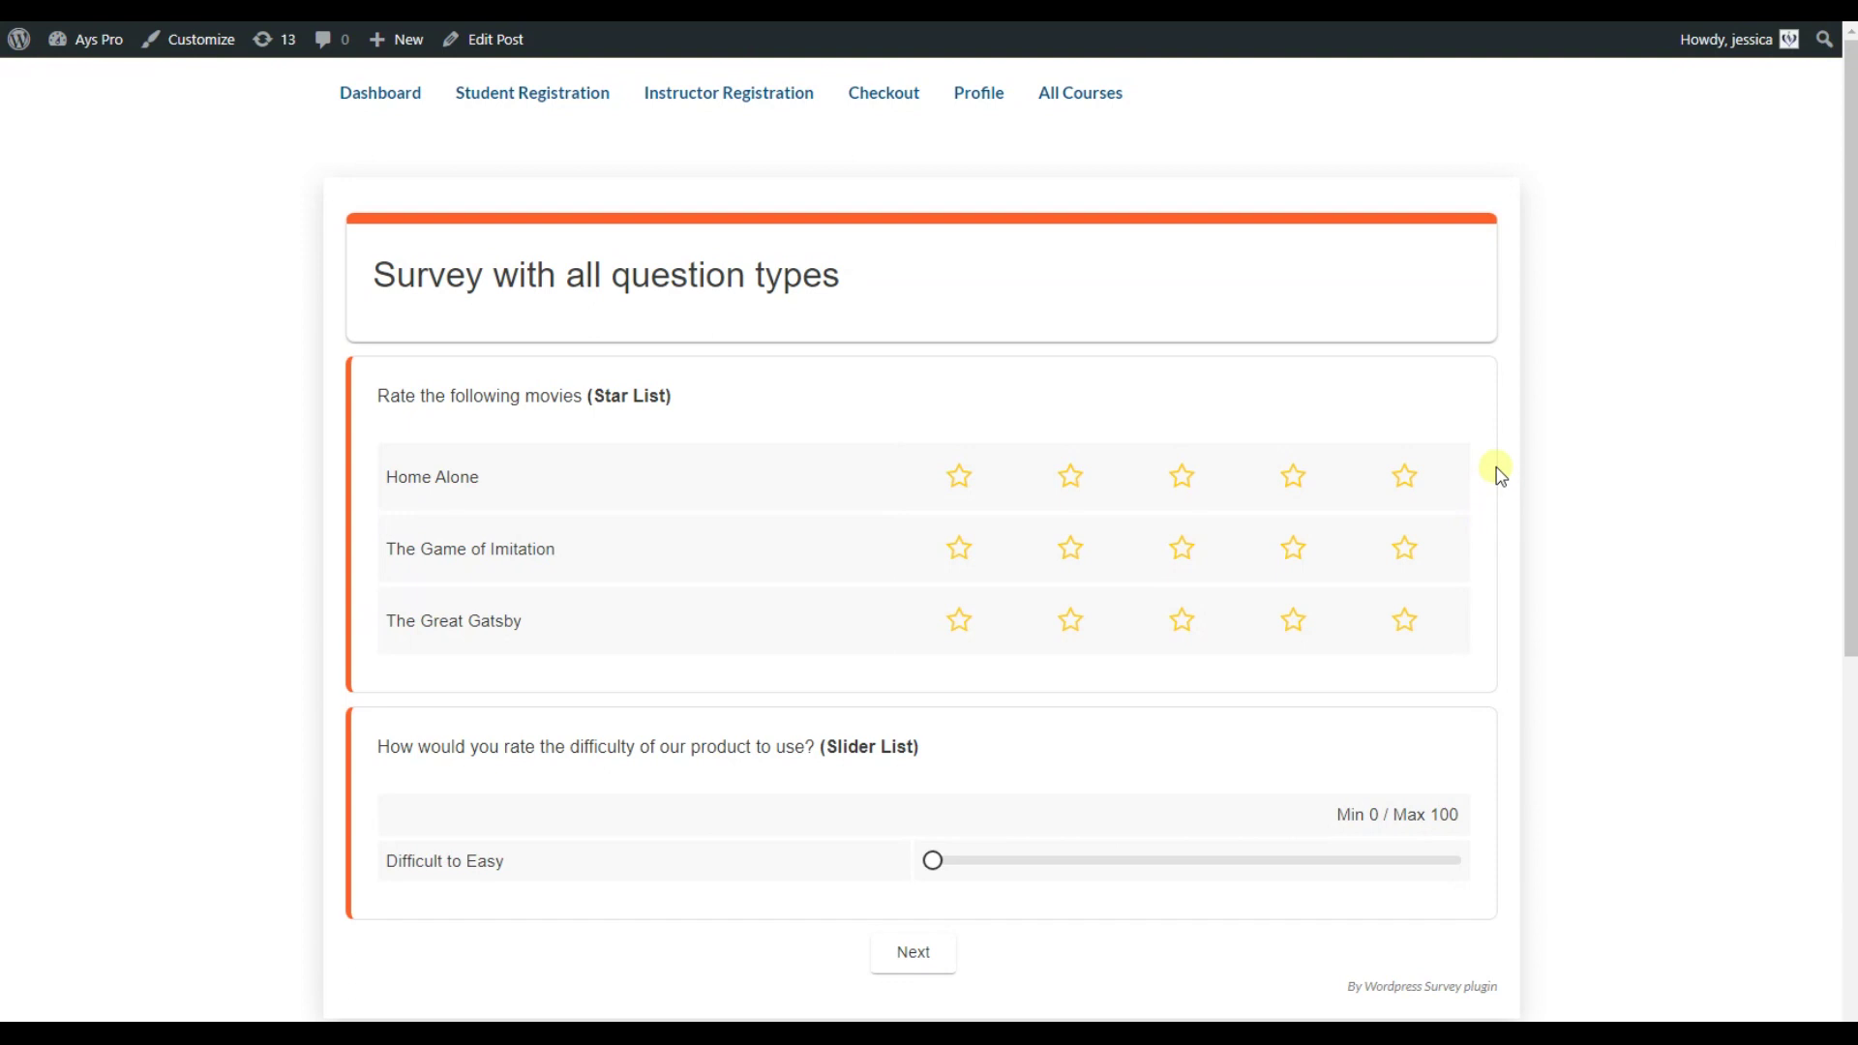
Step: Rate The Game of Imitation and The Great Gatsby five stars each
left_click(1328, 539)
left_click(1328, 539)
left_click(1409, 557)
left_click(1407, 620)
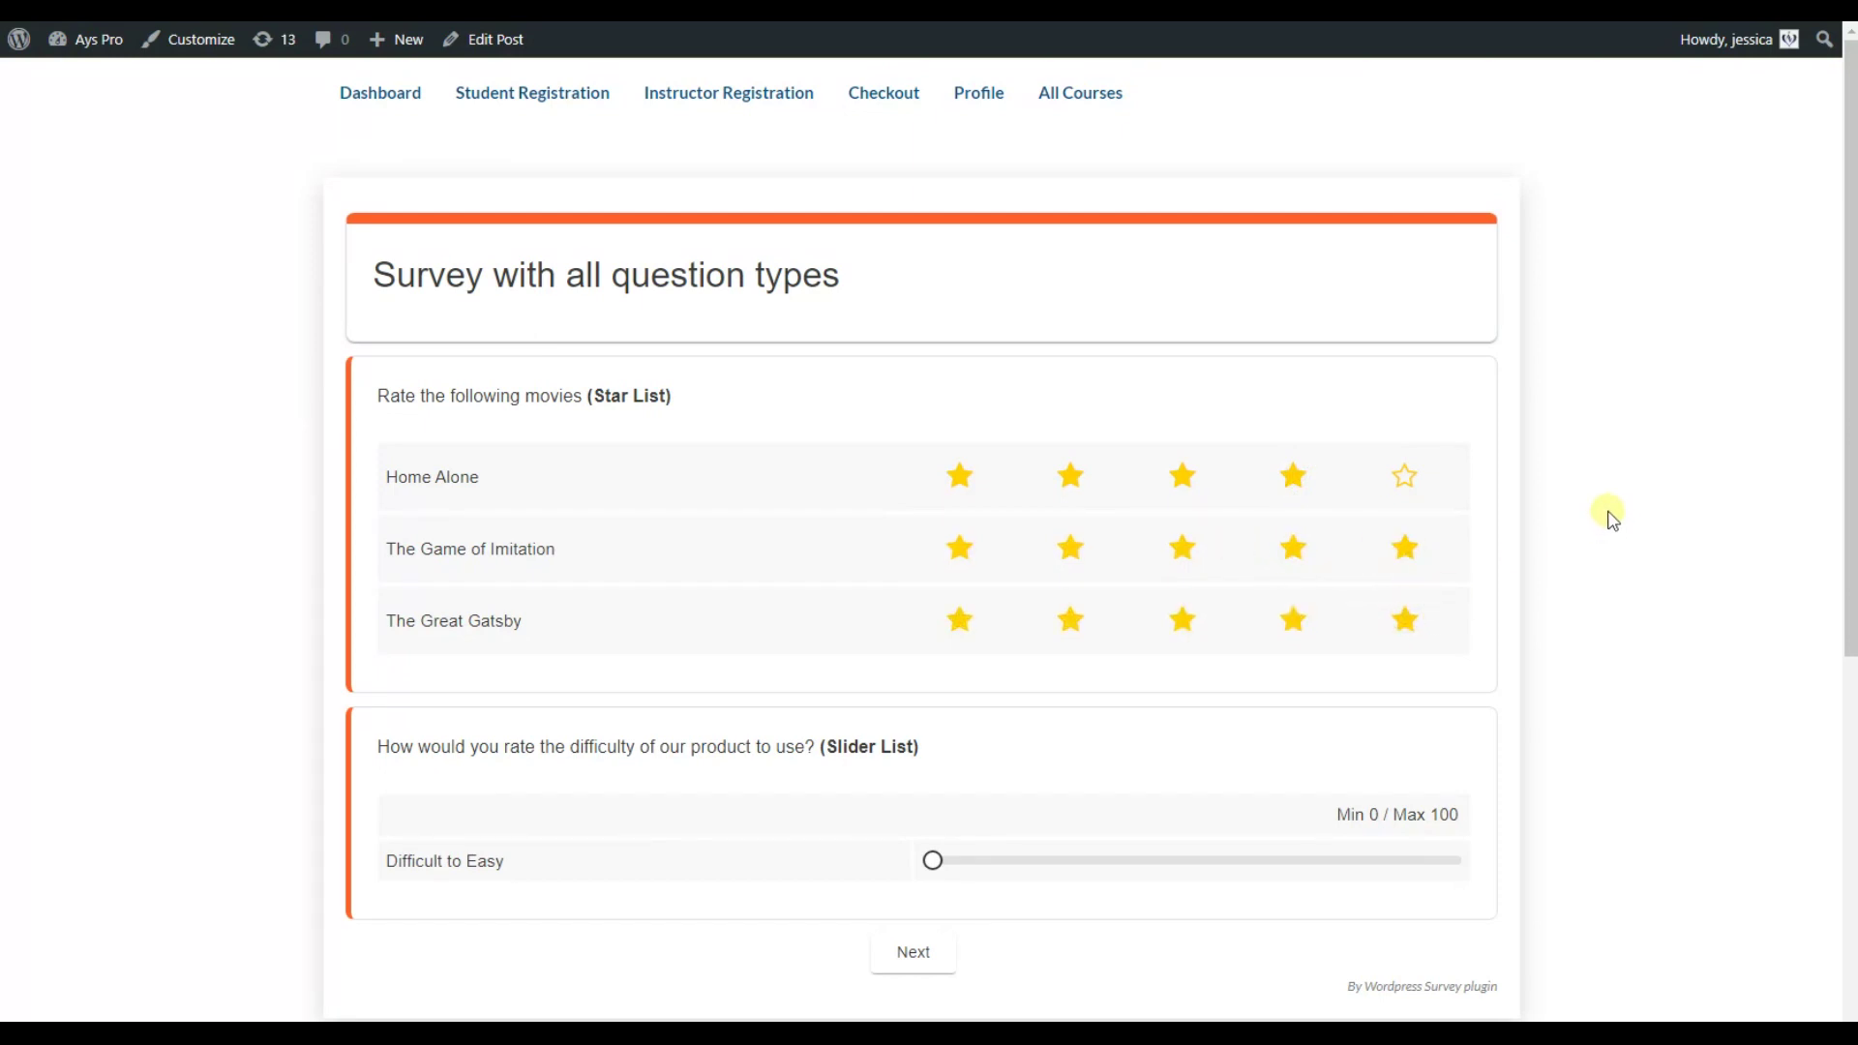
Step: Drag the Difficult to Easy slider up to about 63 and continue
scroll(1609, 517, "down", 1)
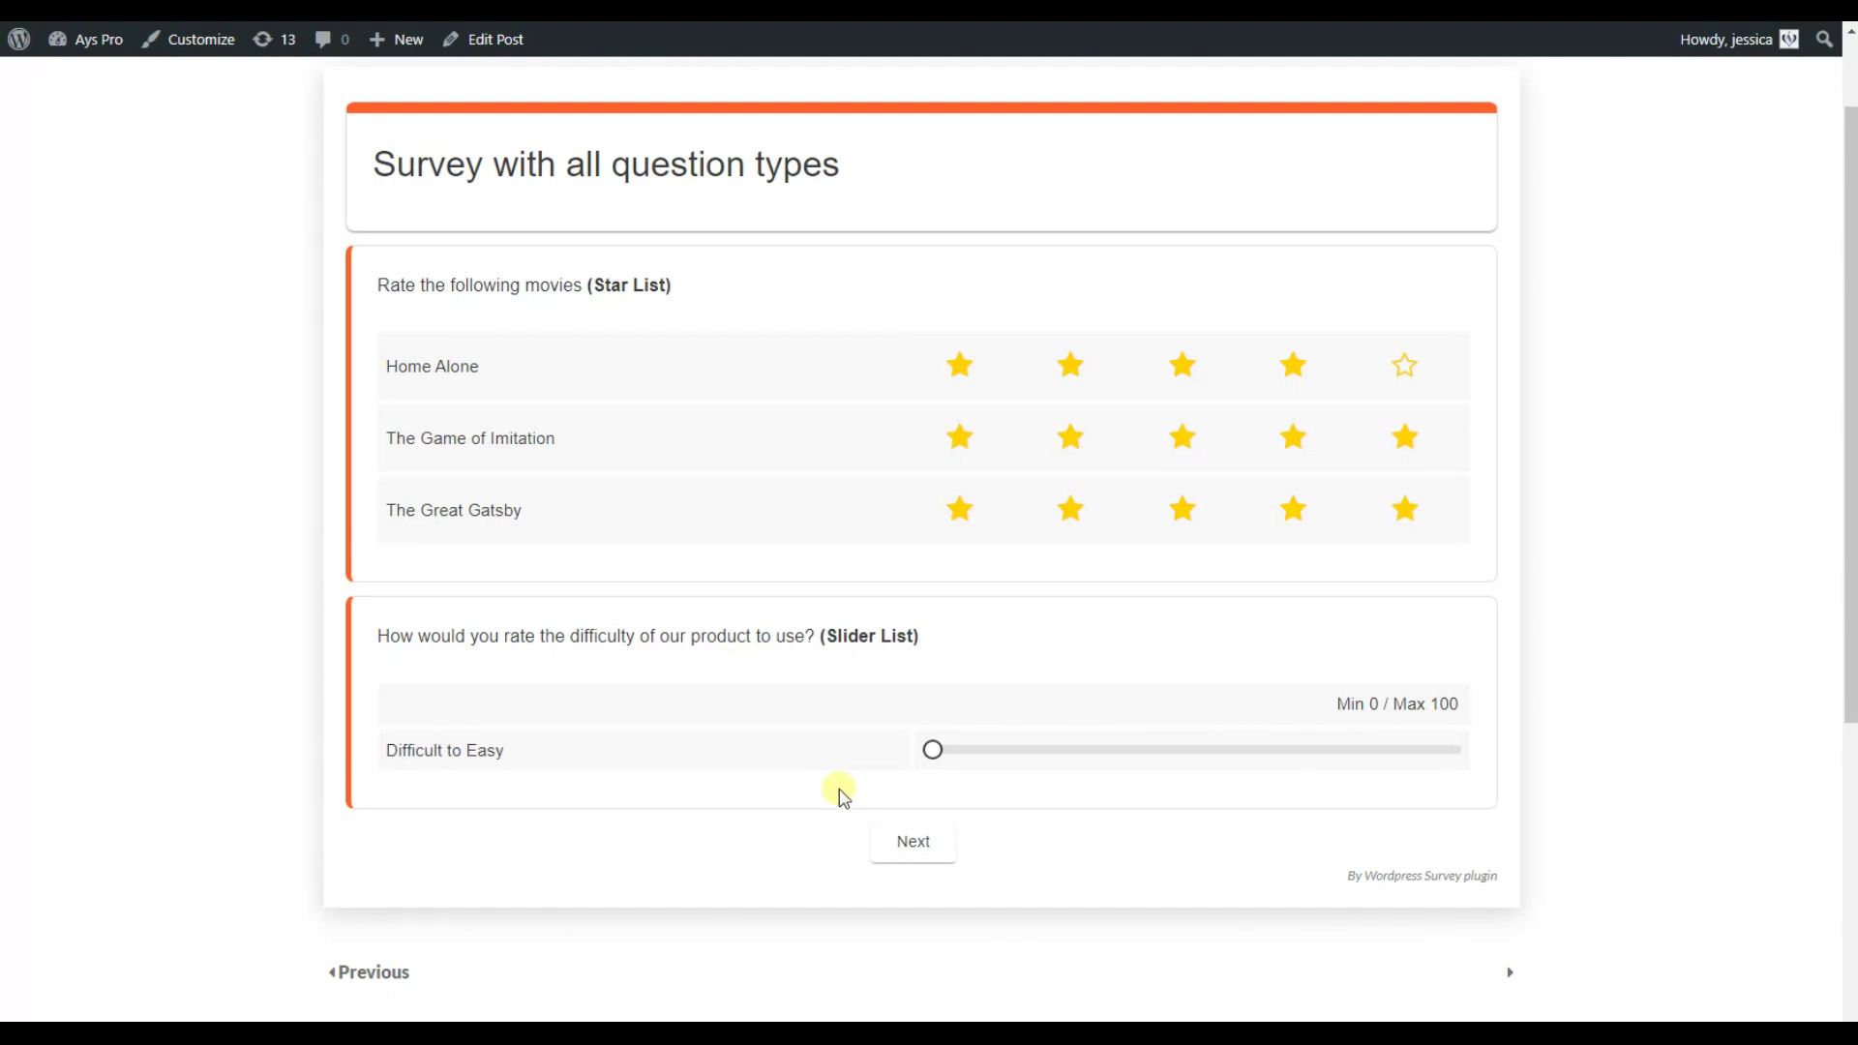
left_click(939, 753)
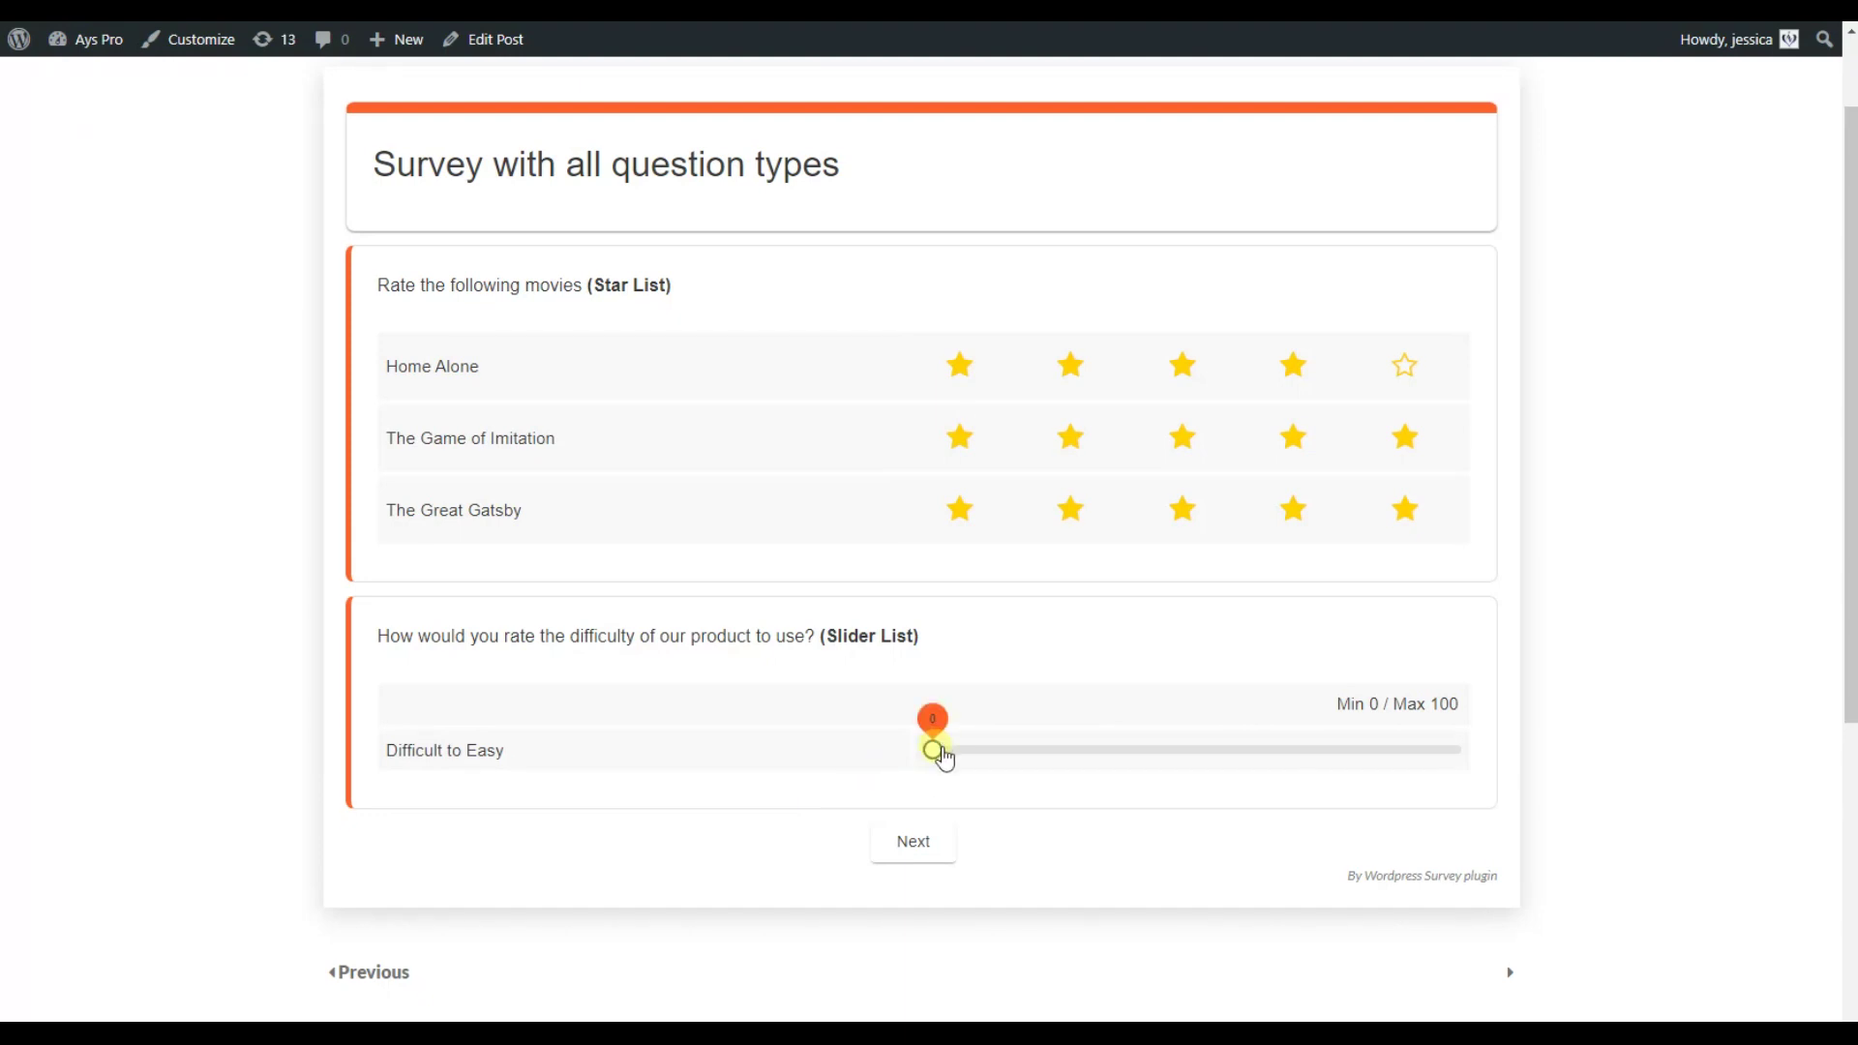
left_click_drag(943, 757, 1264, 799)
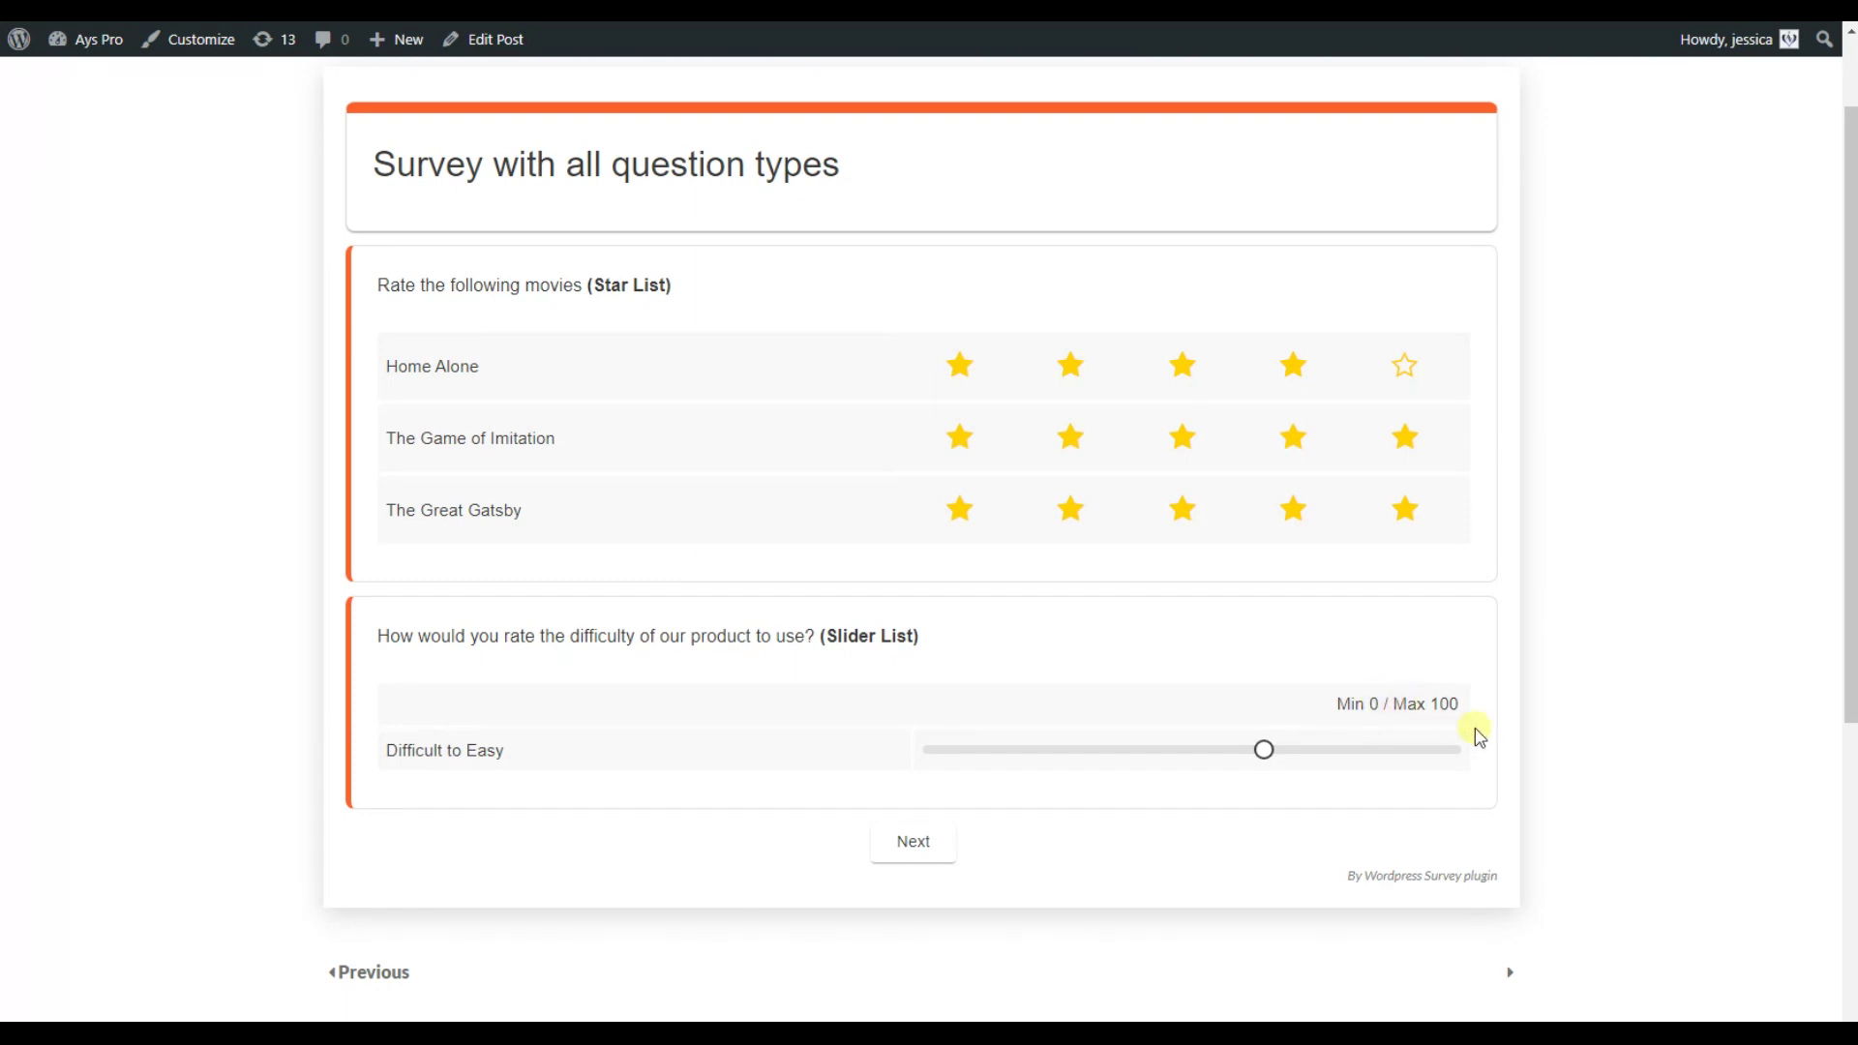
left_click(920, 842)
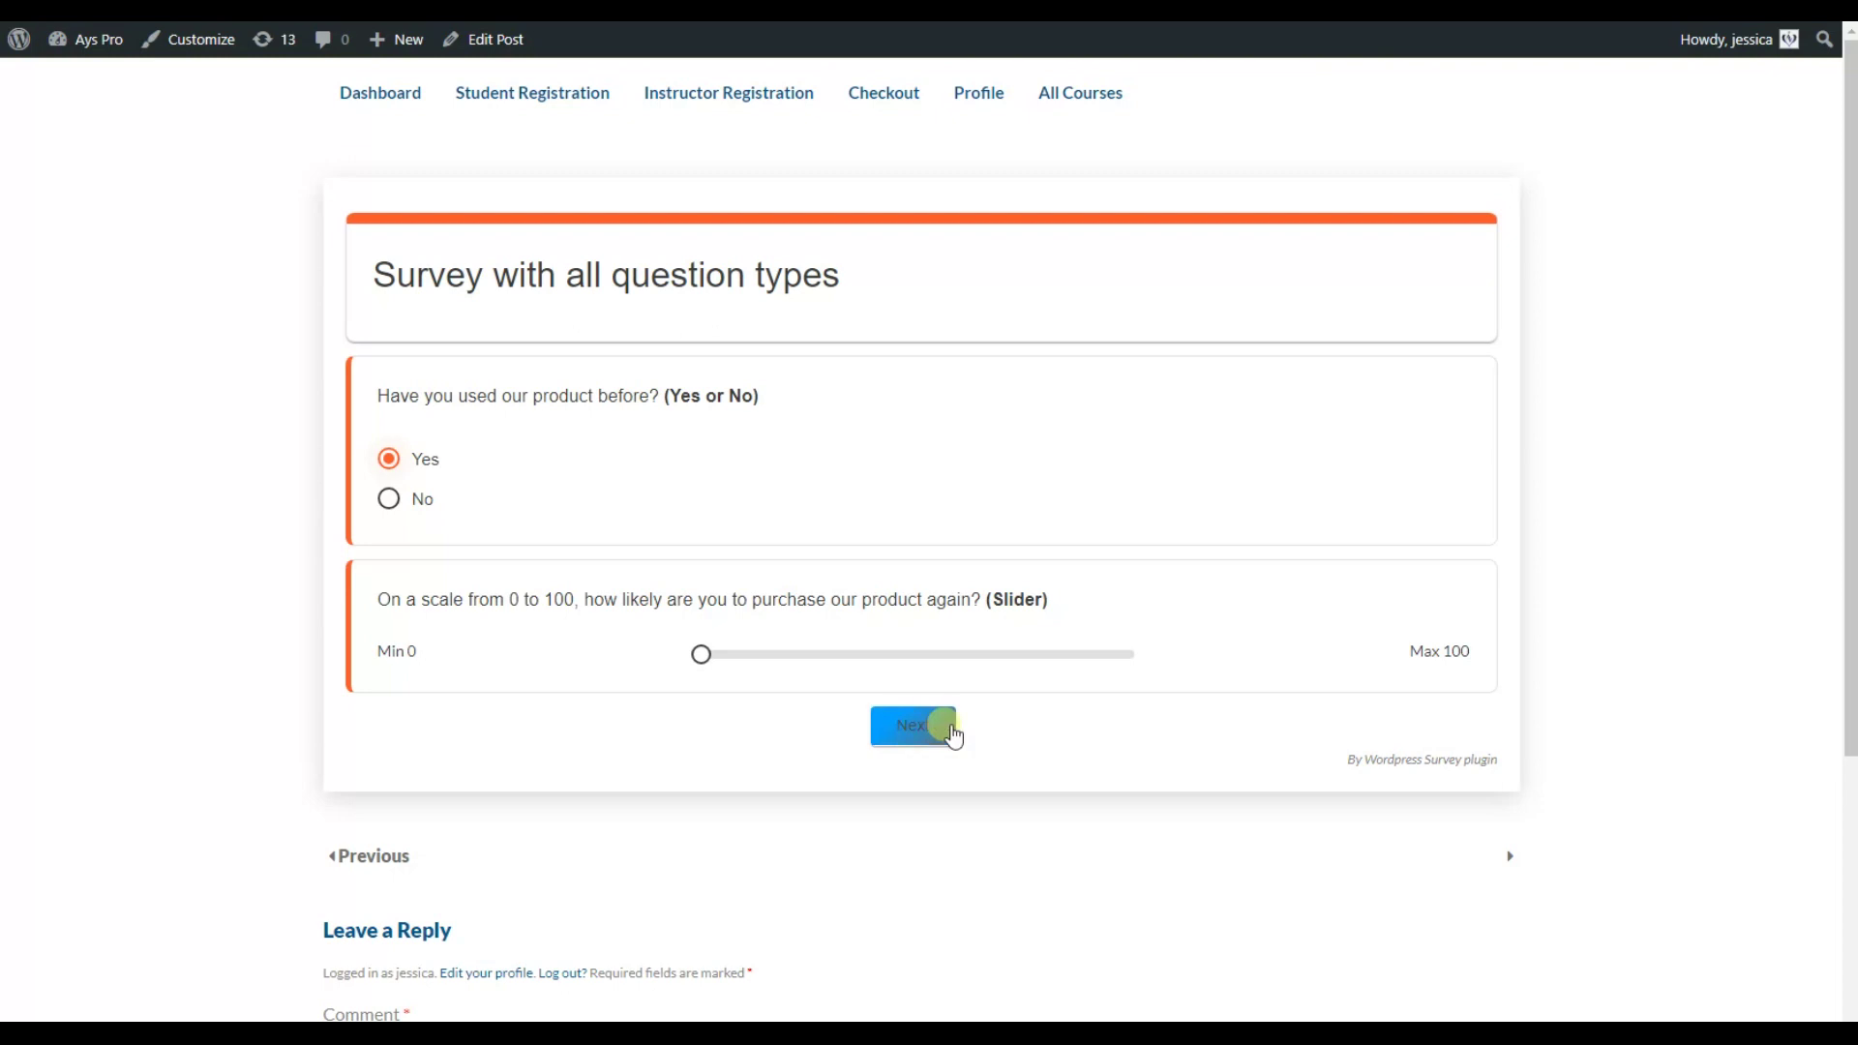
Step: Raise the purchase-likelihood slider to 59 and submit the page
left_click_drag(703, 662, 961, 675)
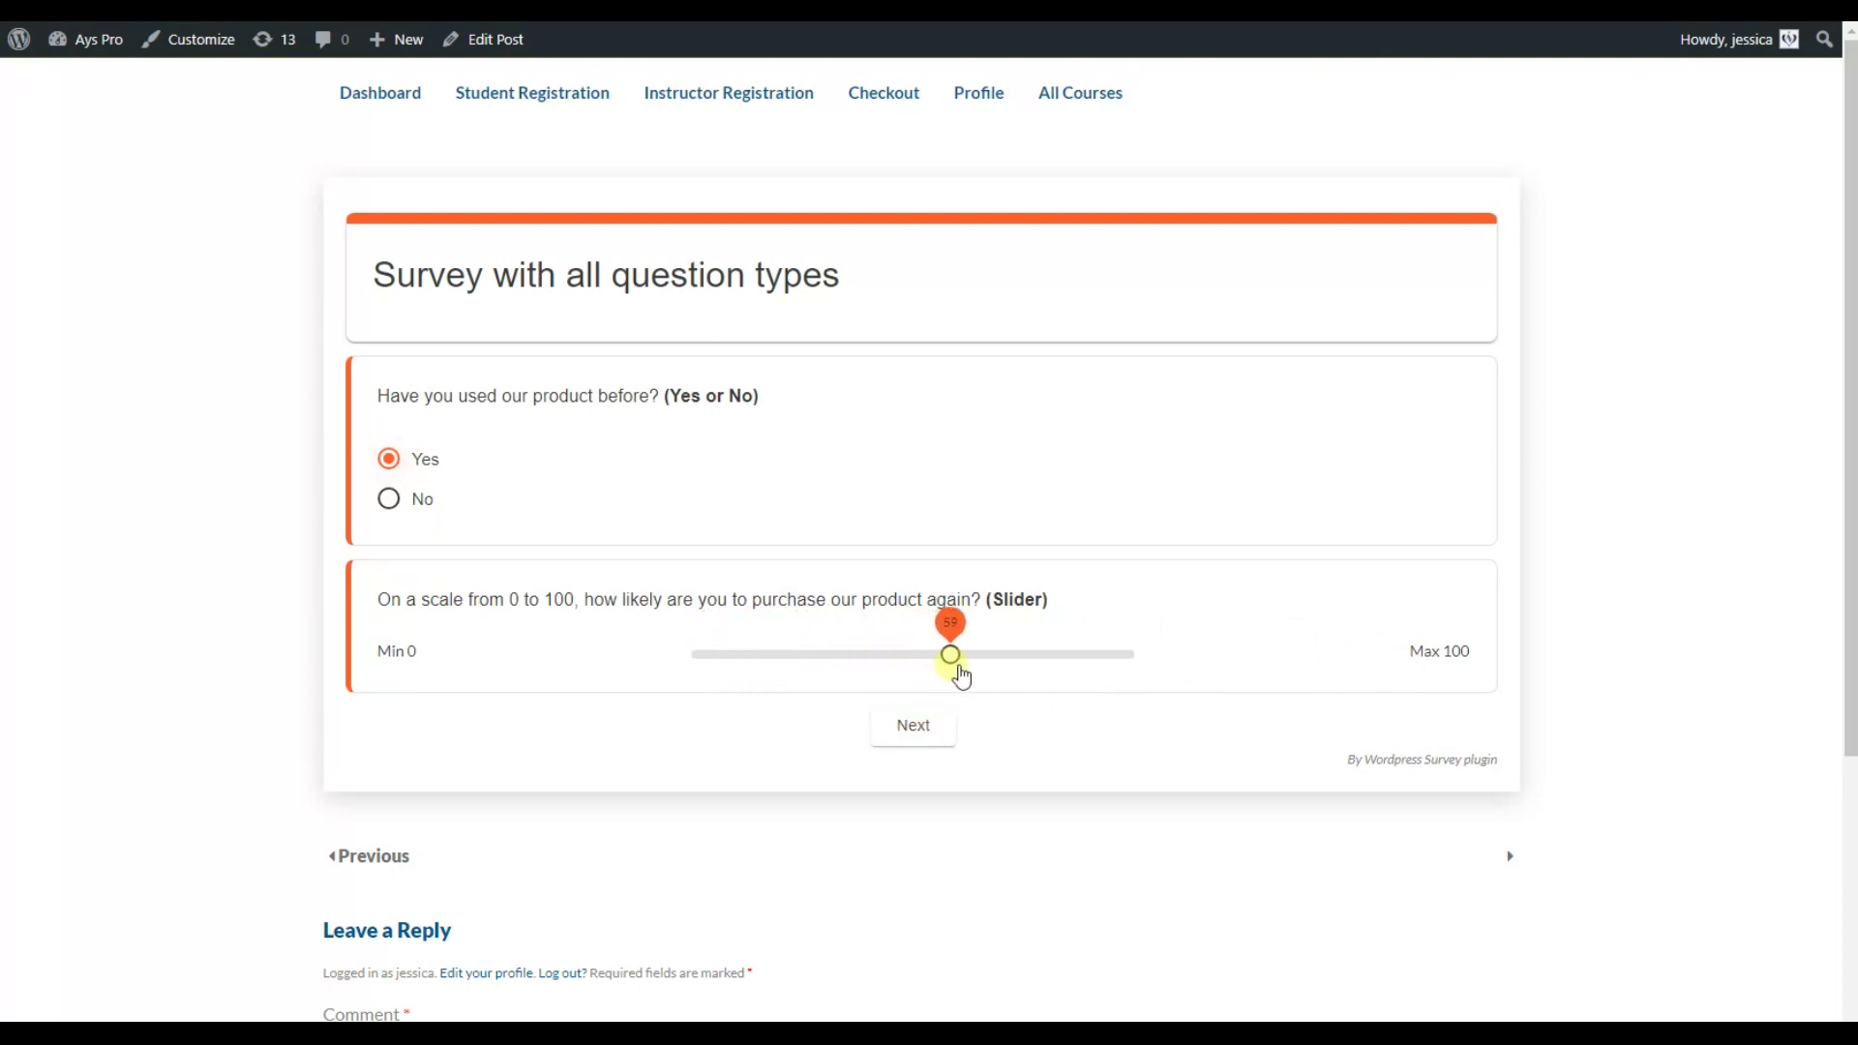
left_click(940, 721)
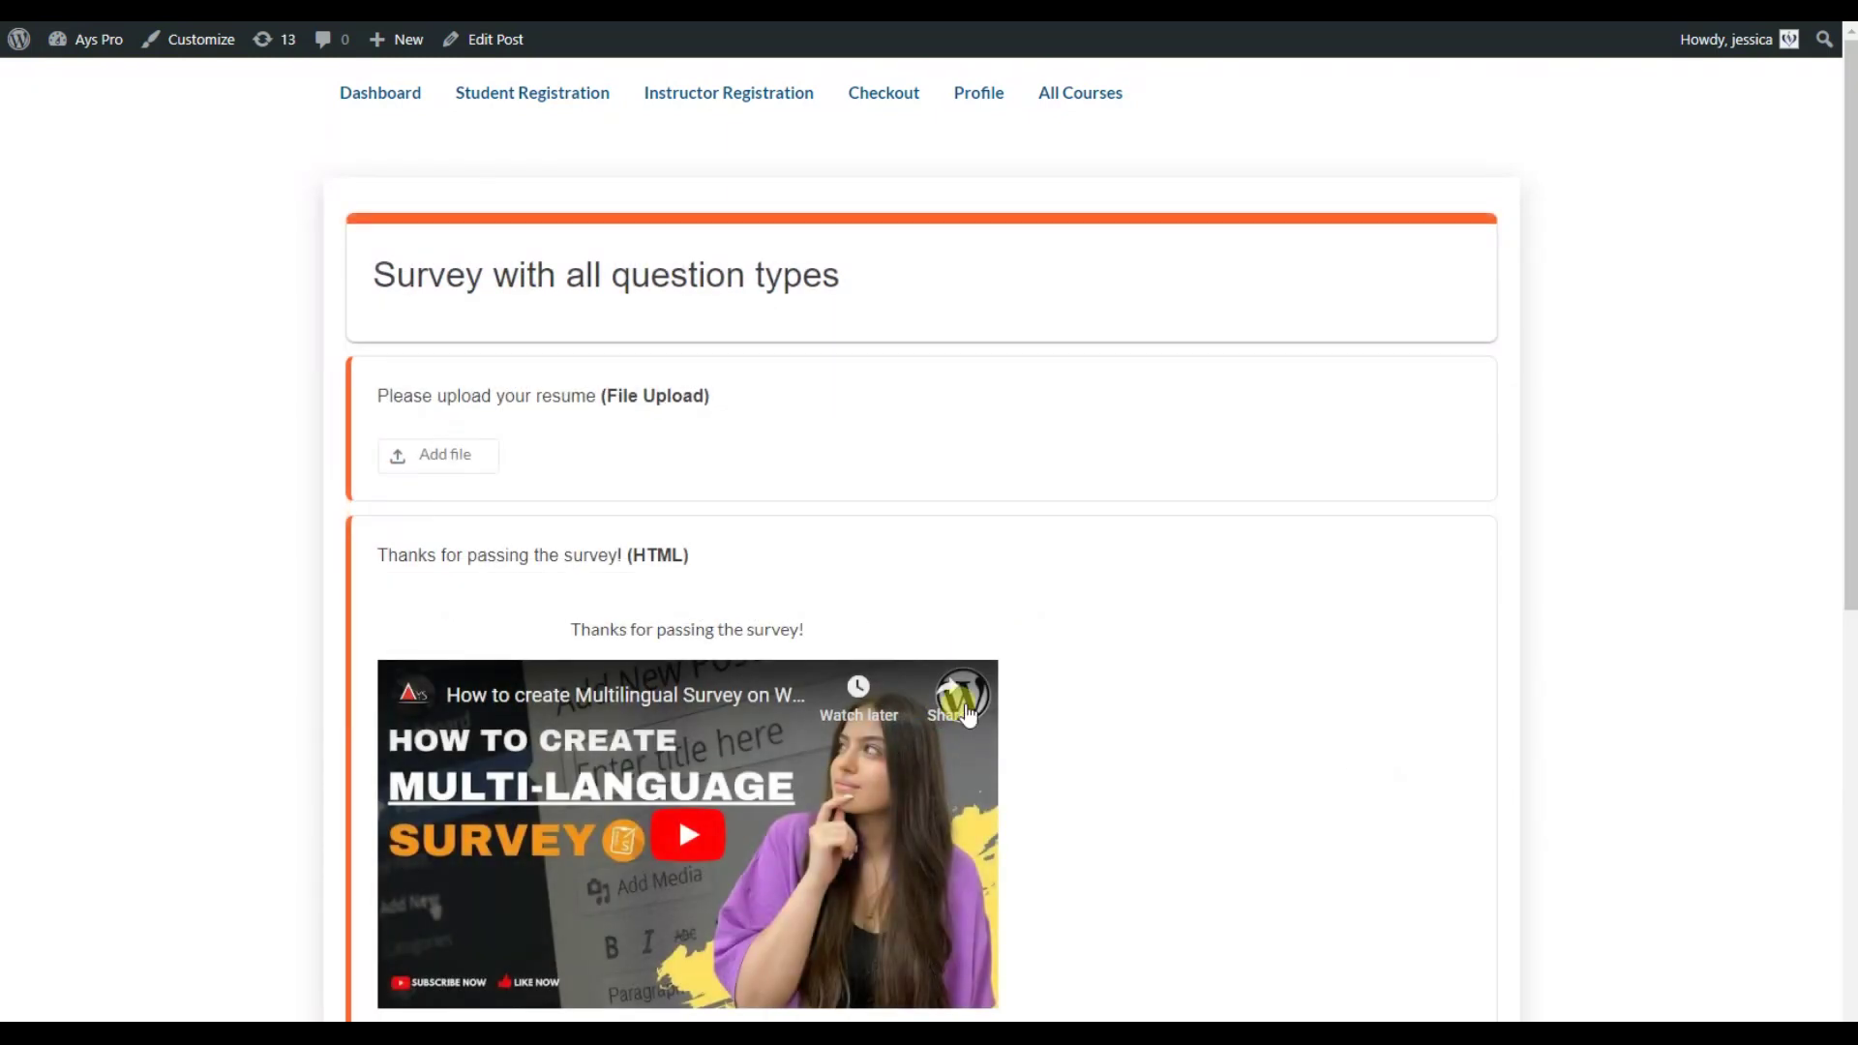
Step: Scroll down the final survey page to the File Upload question and thank-you message
scroll(1161, 619, "down", 1)
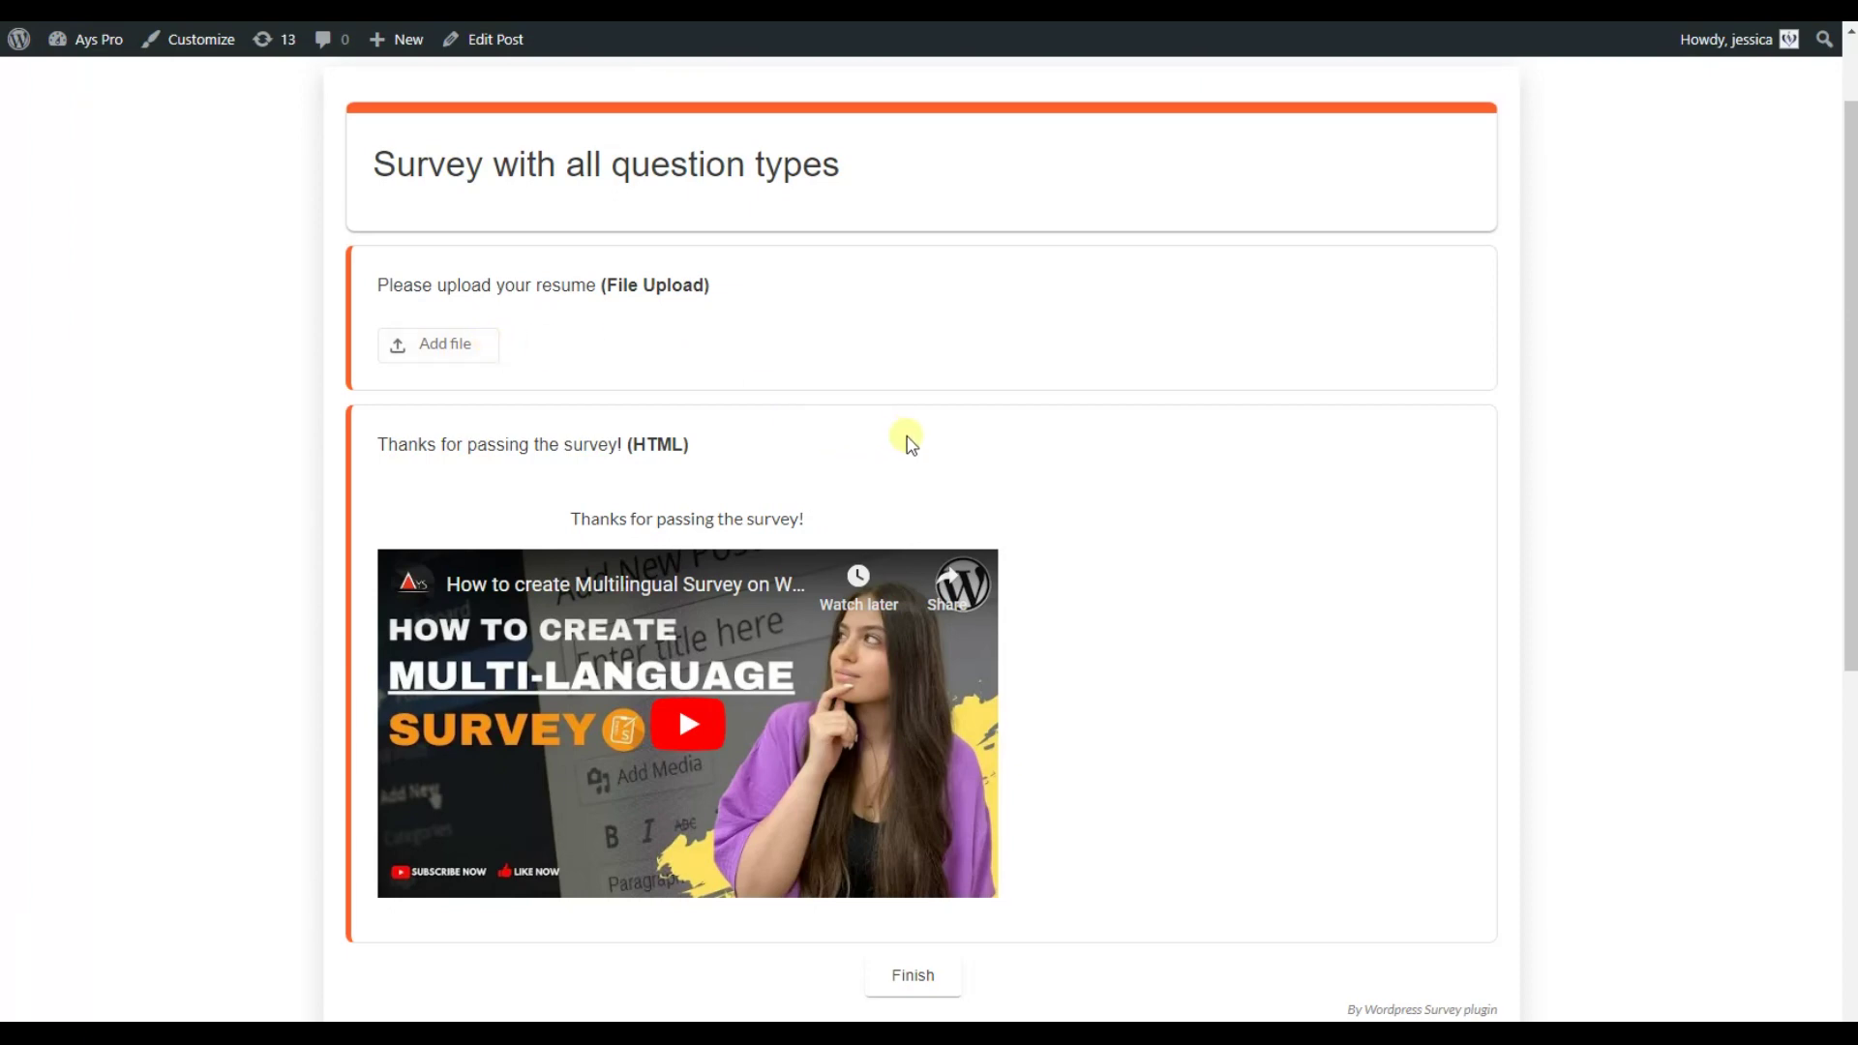
scroll(909, 435, "down", 1)
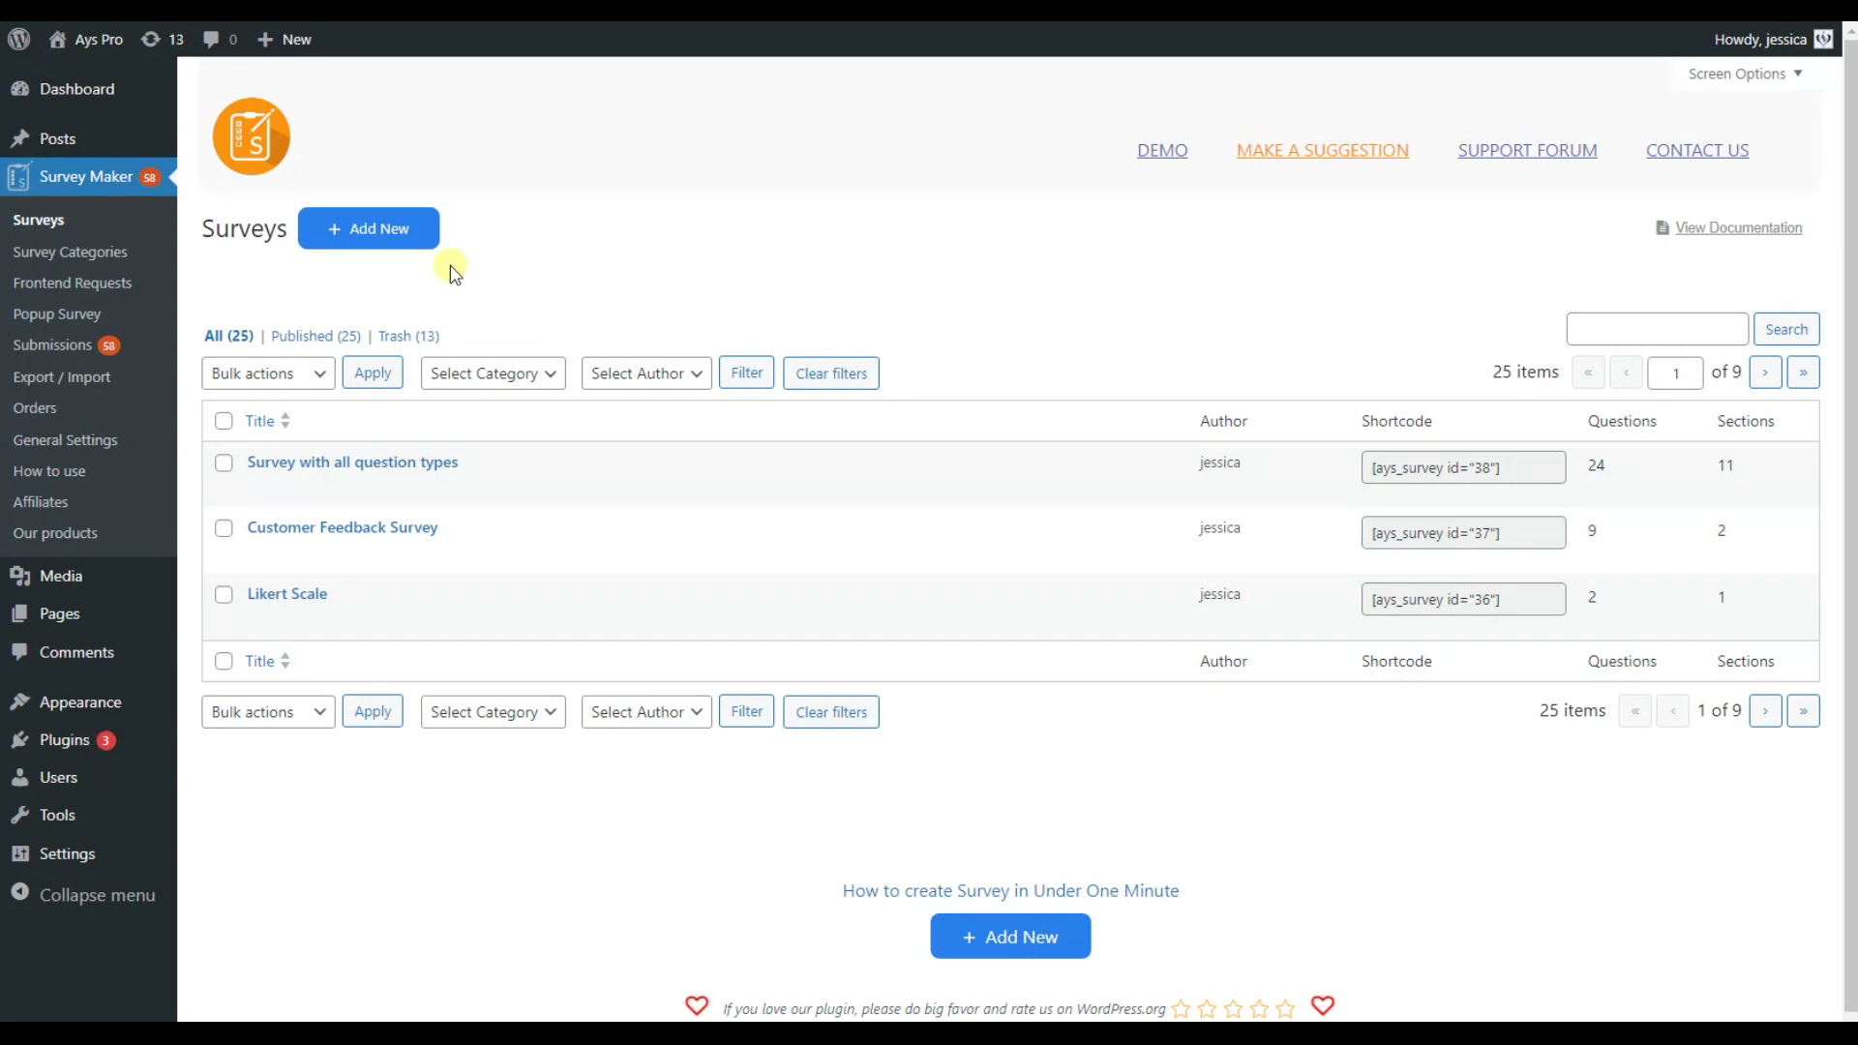
Step: Open 'Survey with all question types' from the Surveys list and scroll through its sections
left_click(420, 232)
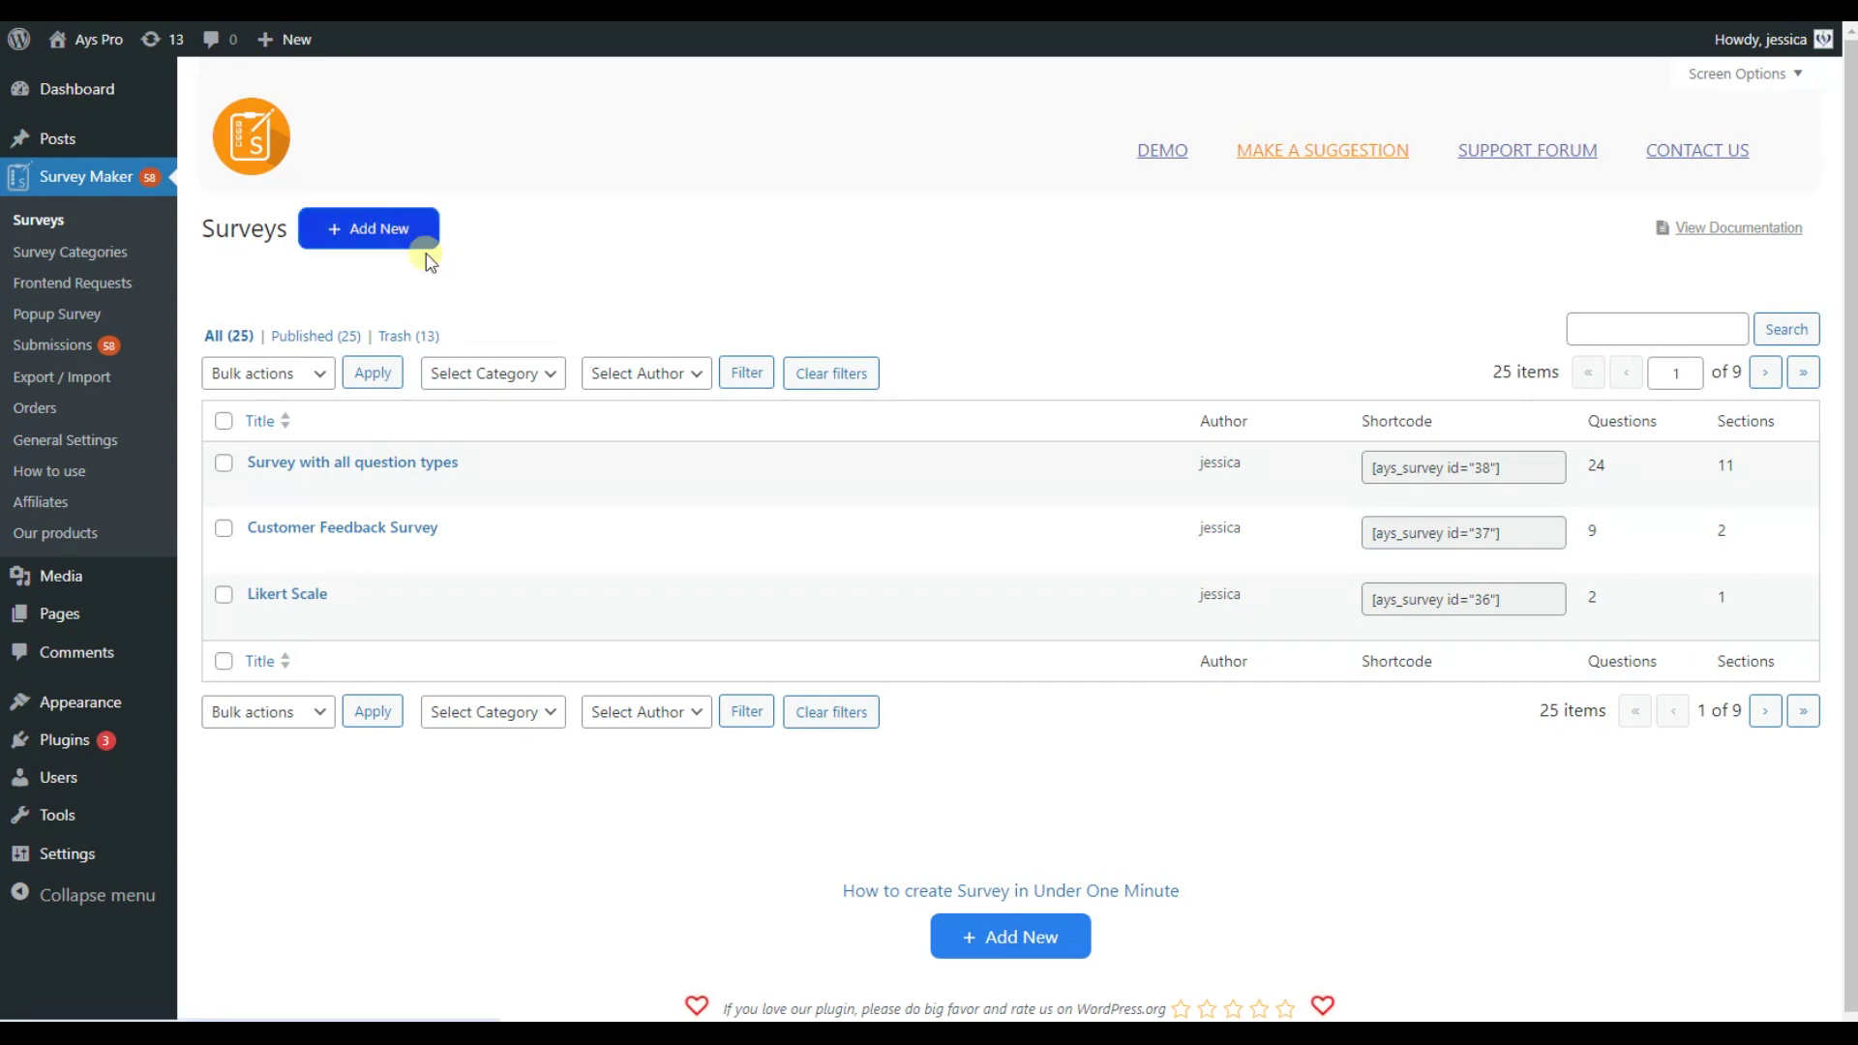
left_click(444, 463)
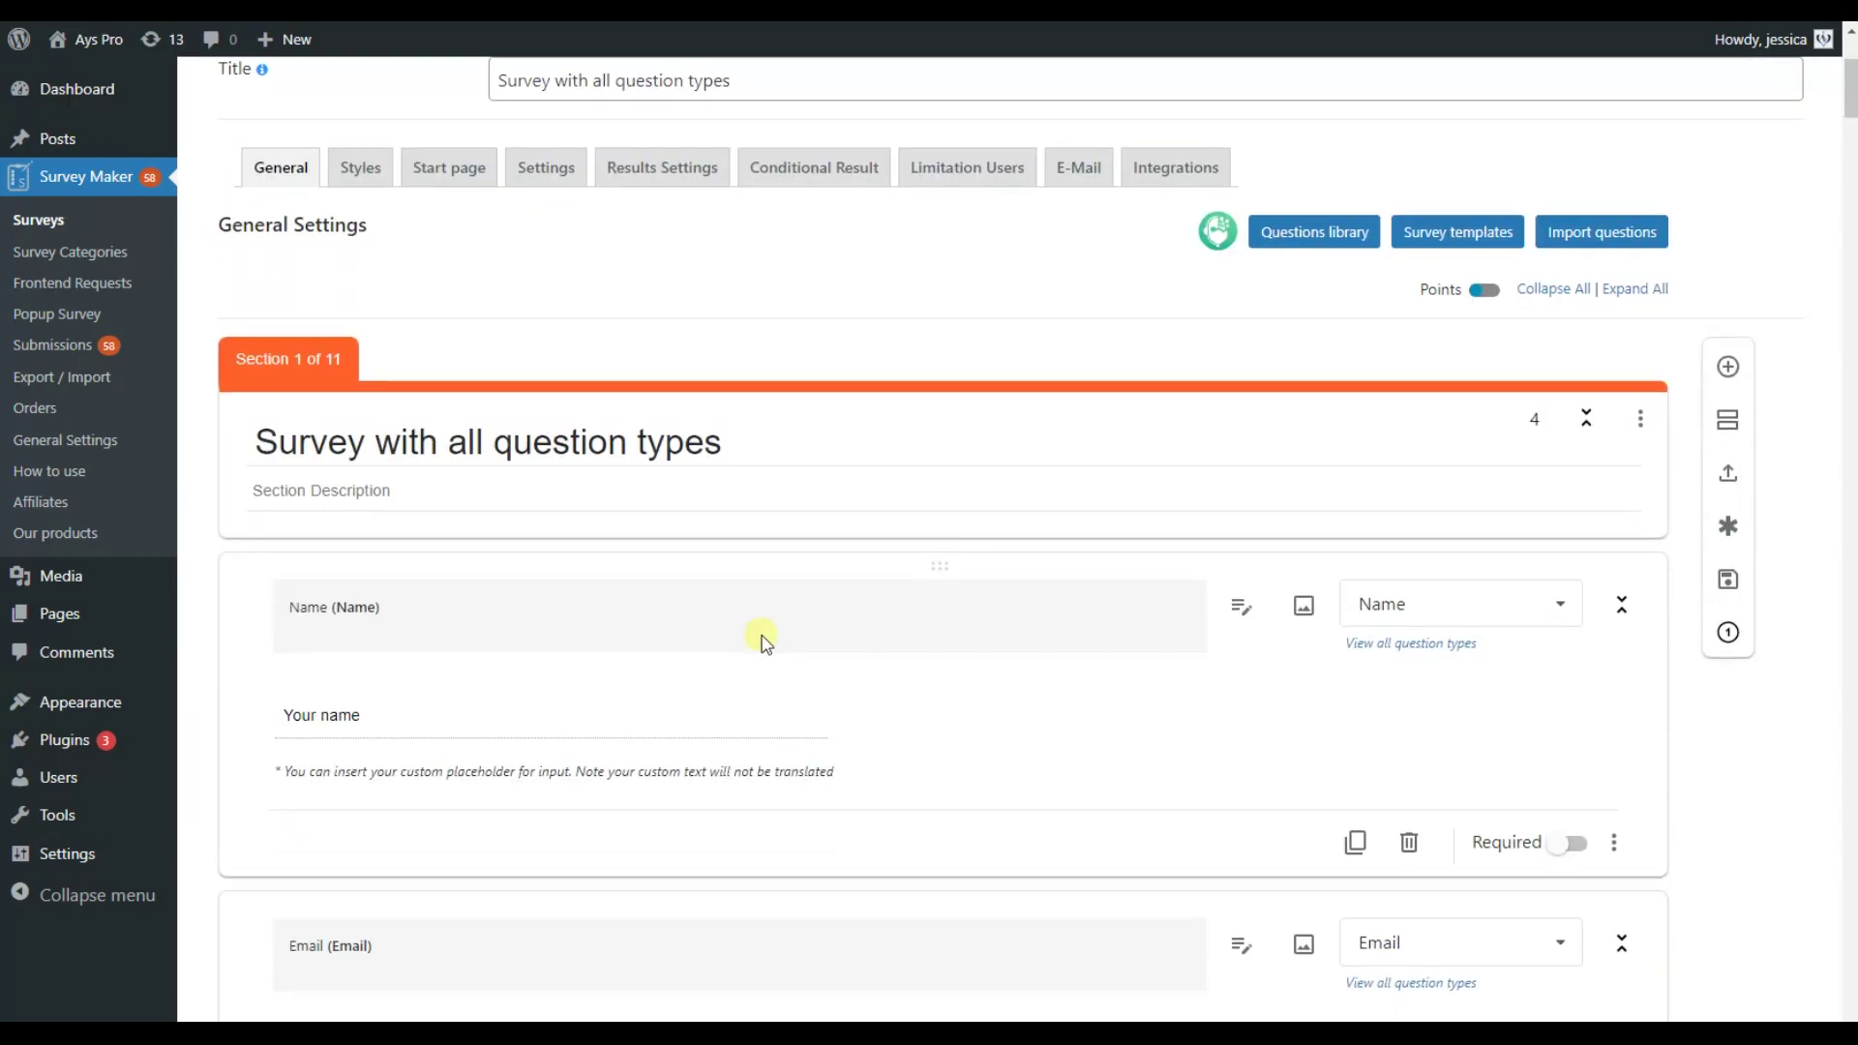
scroll(763, 638, "down", 3)
scroll(765, 639, "down", 15)
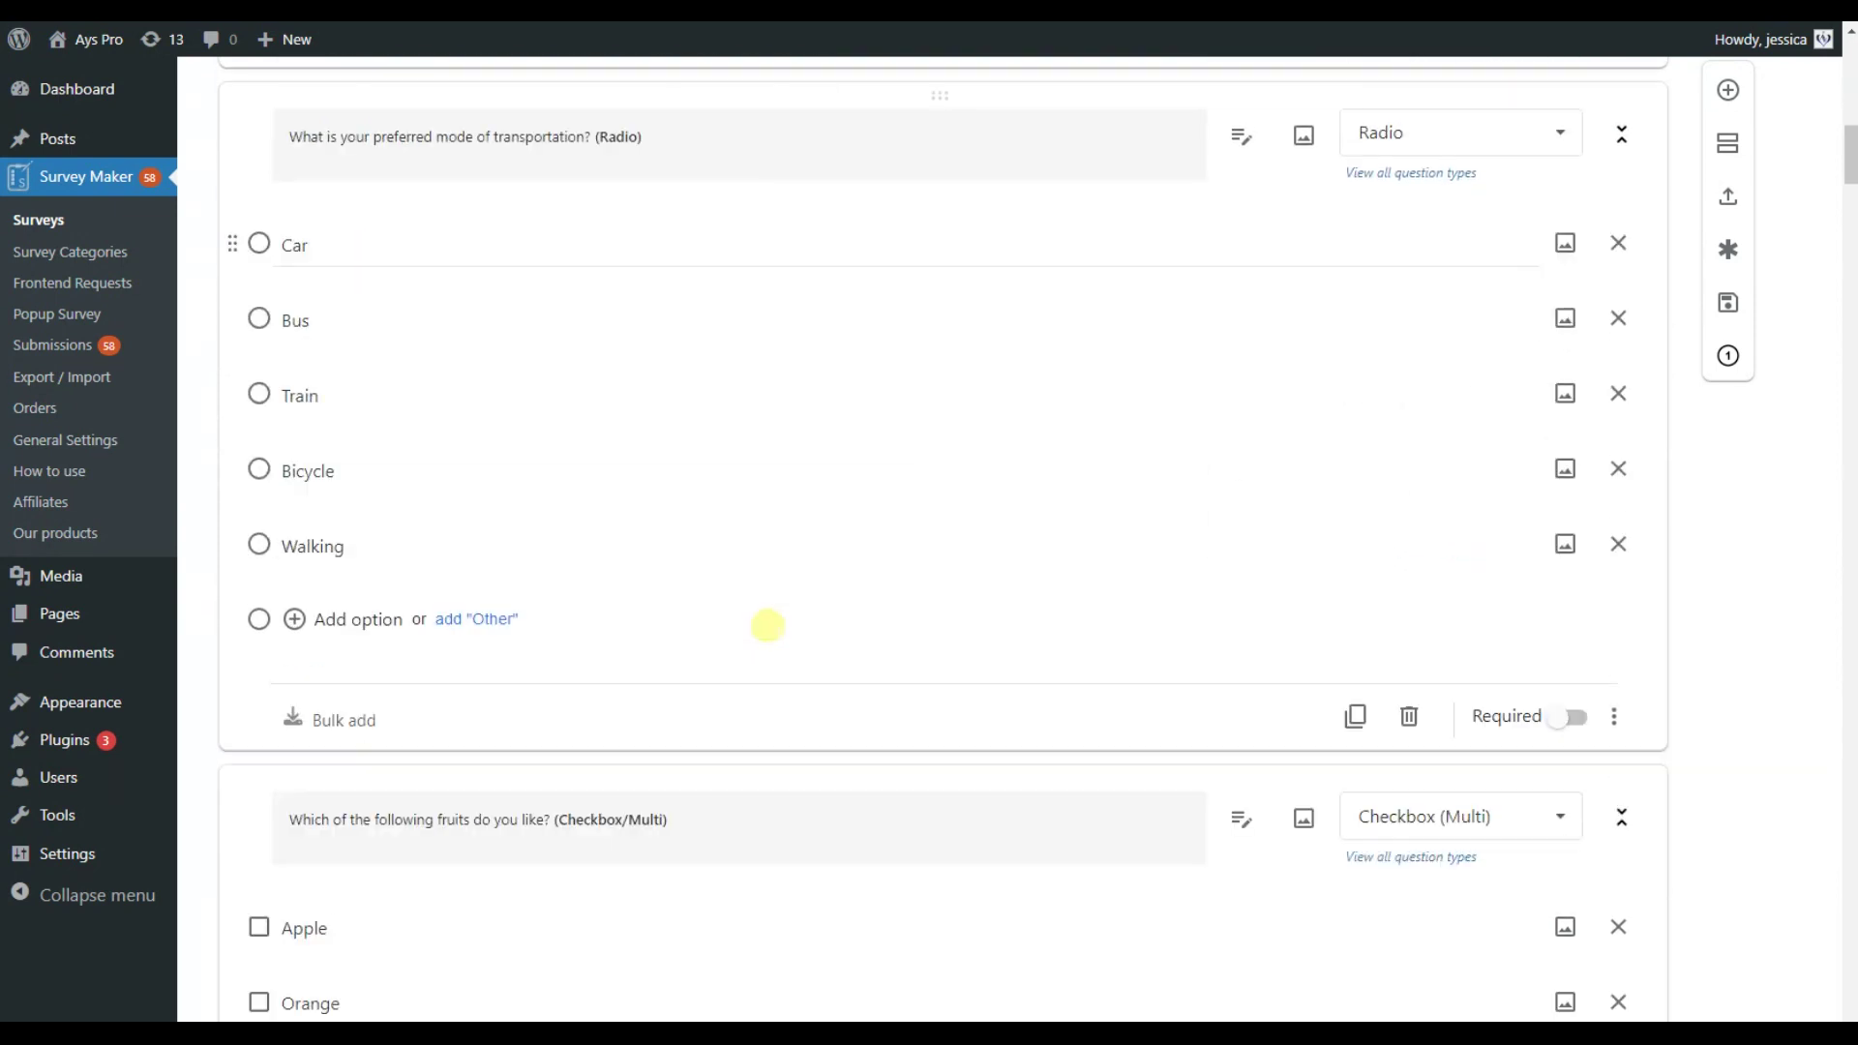
scroll(644, 656, "down", 3)
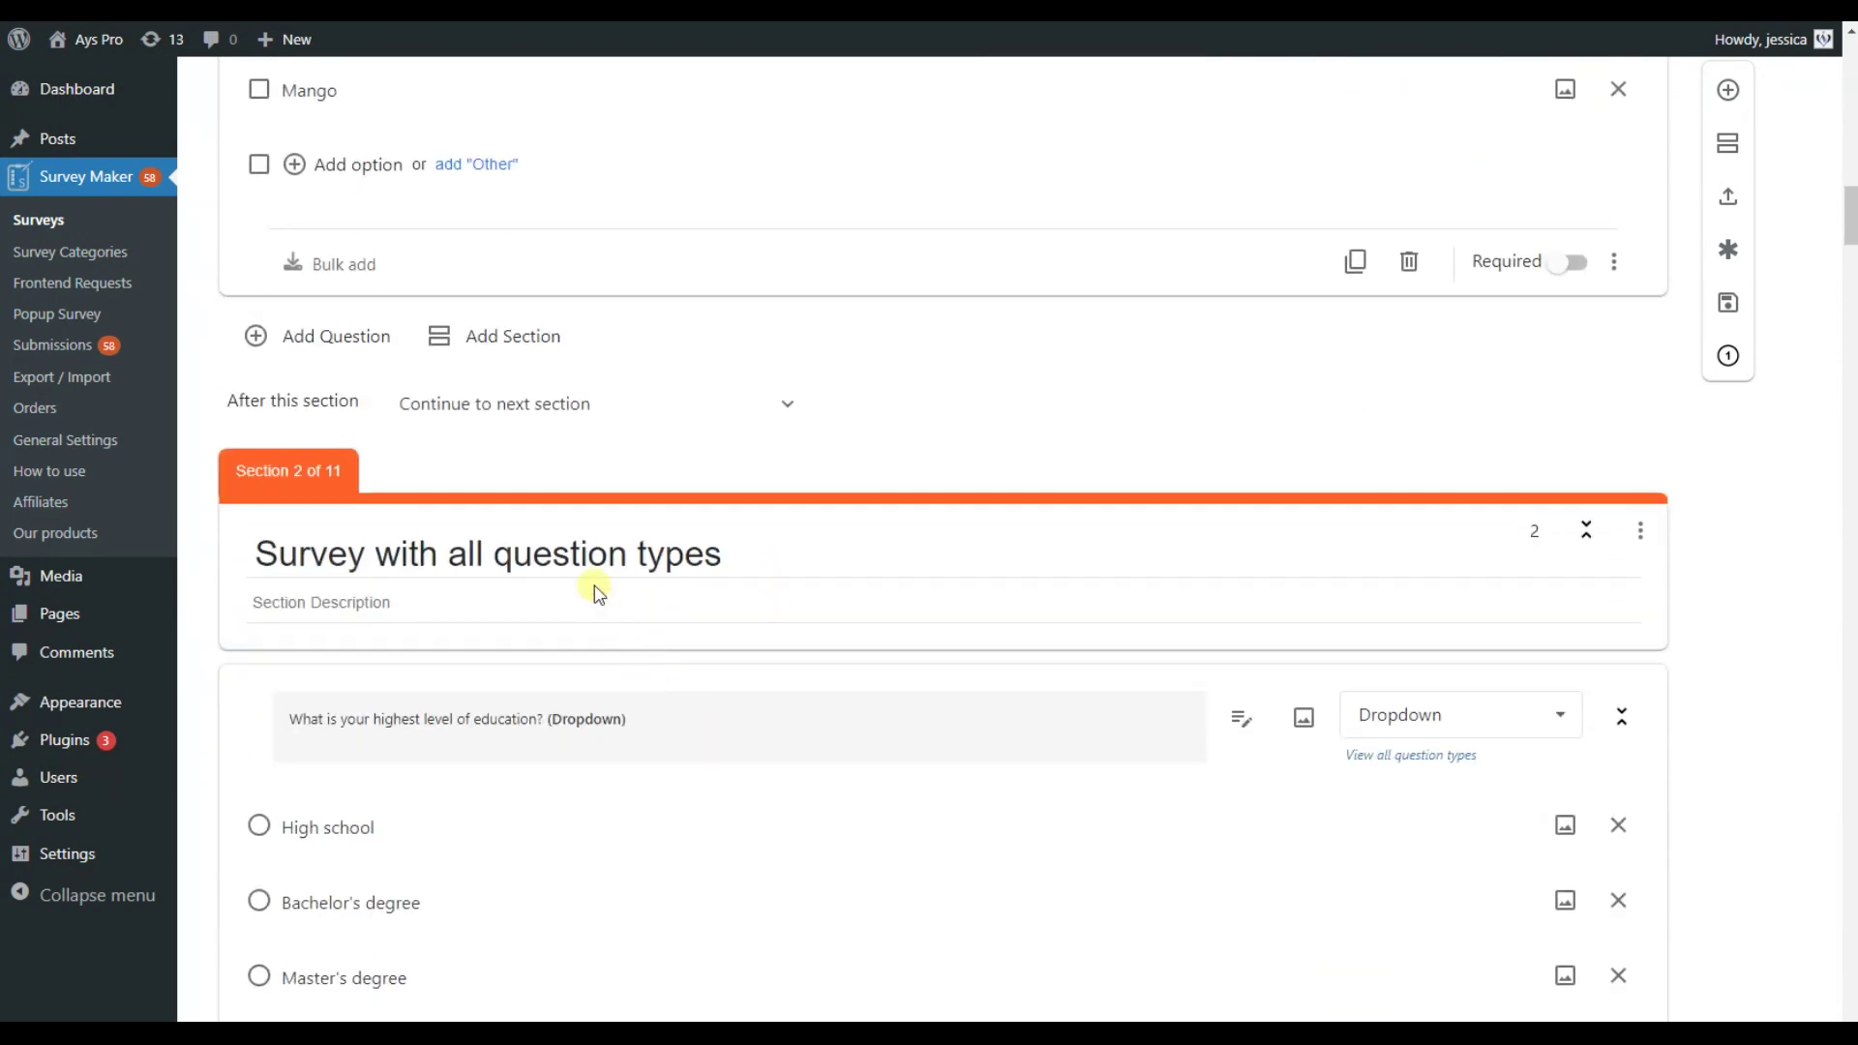
scroll(580, 629, "up", 10)
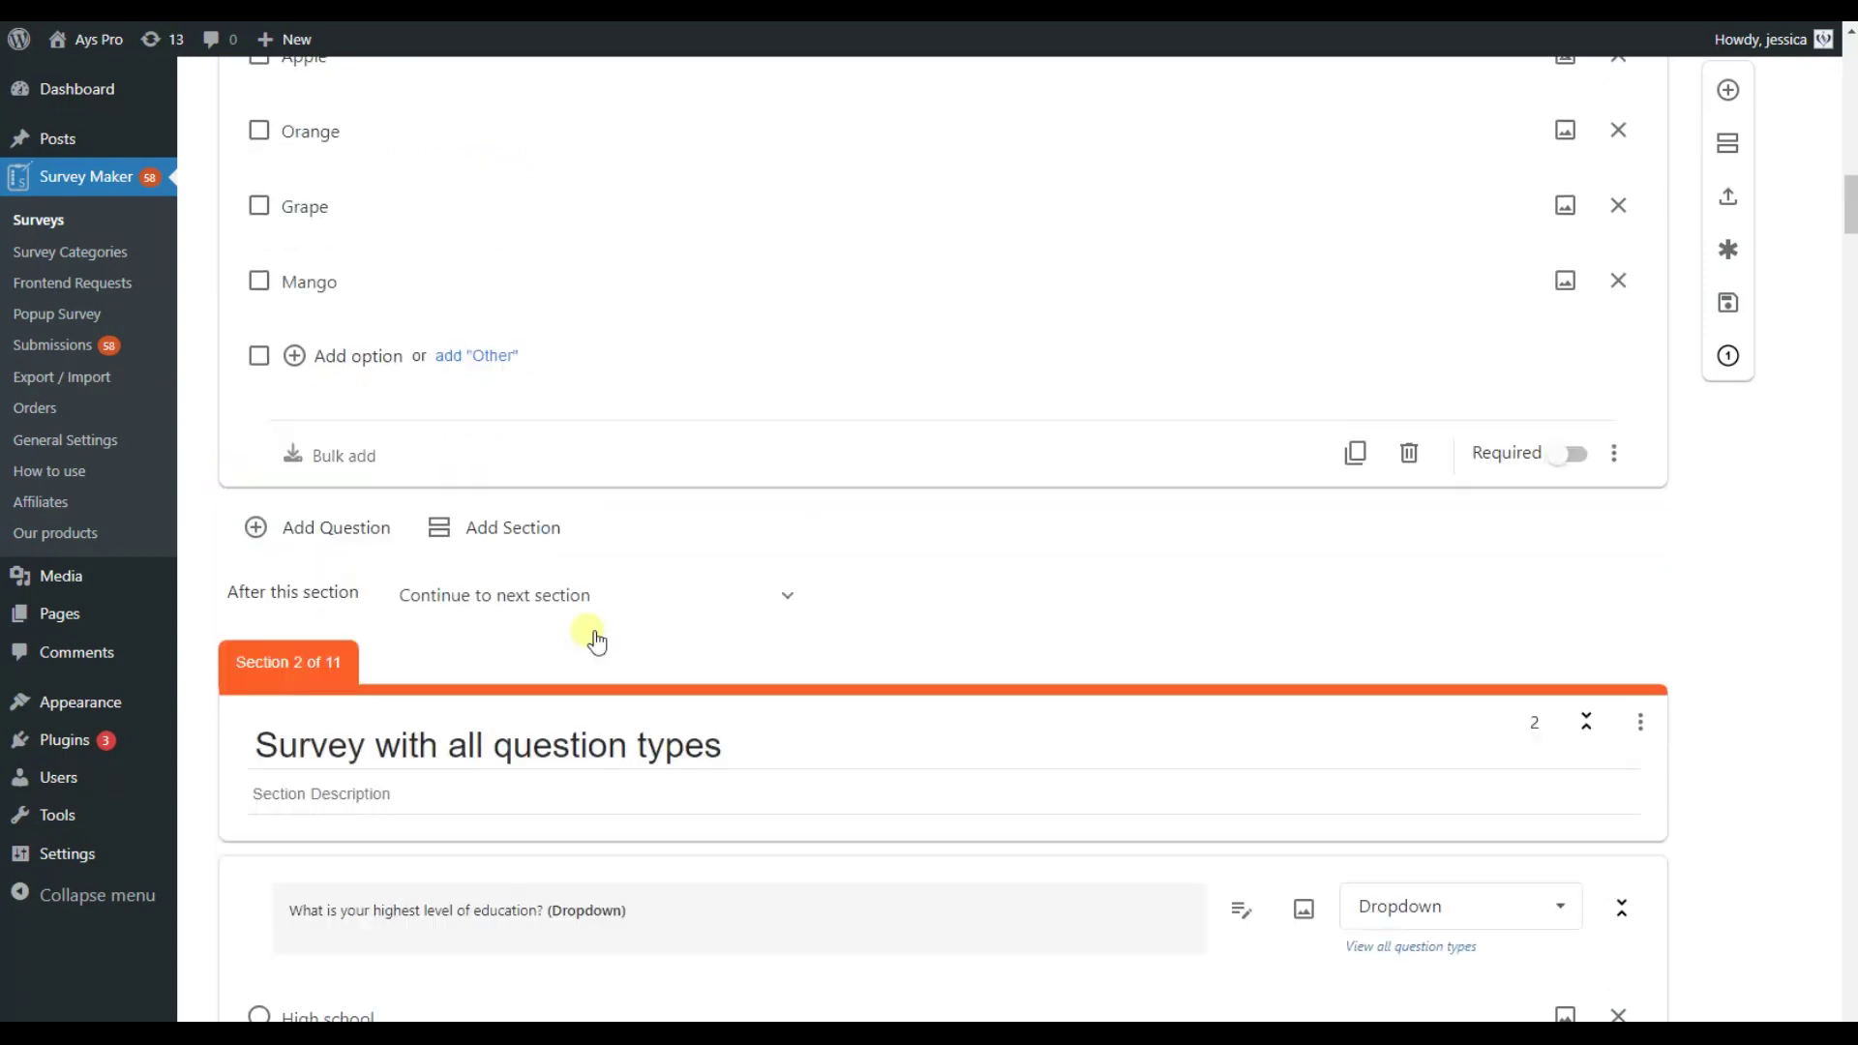
scroll(634, 629, "up", 7)
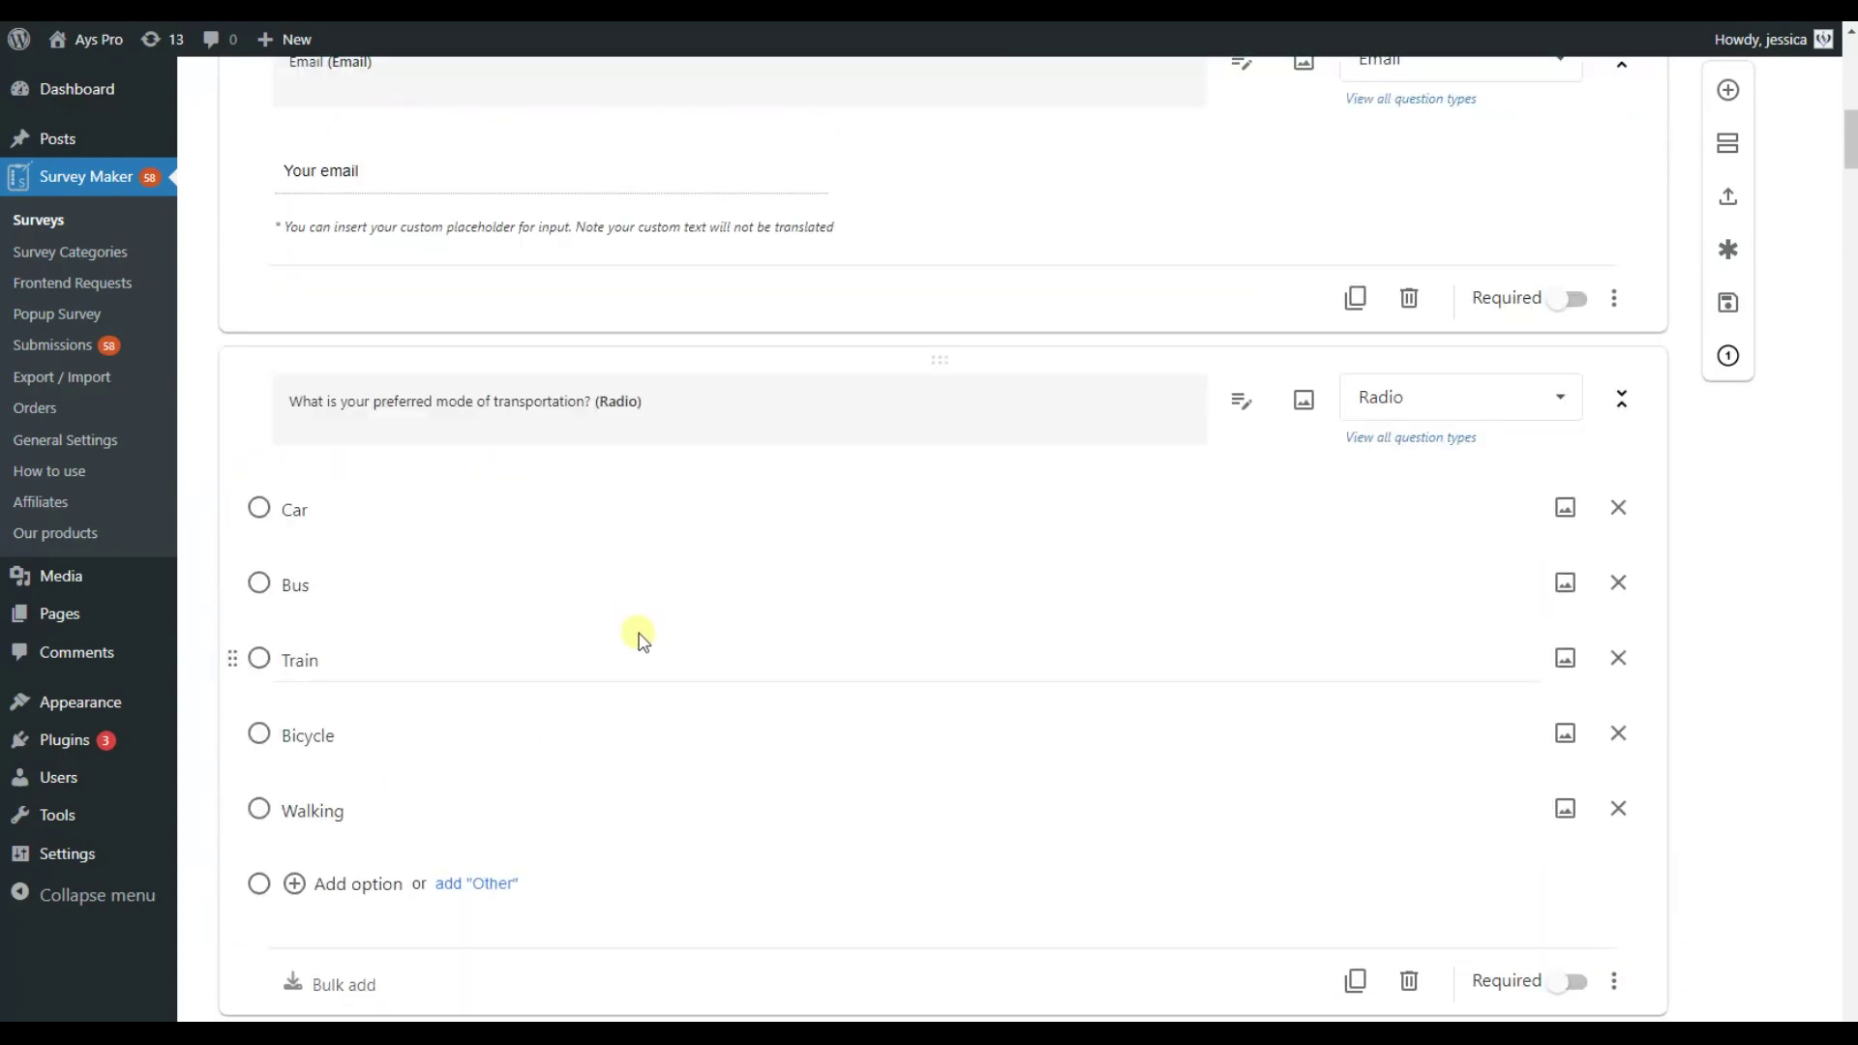
scroll(696, 683, "down", 20)
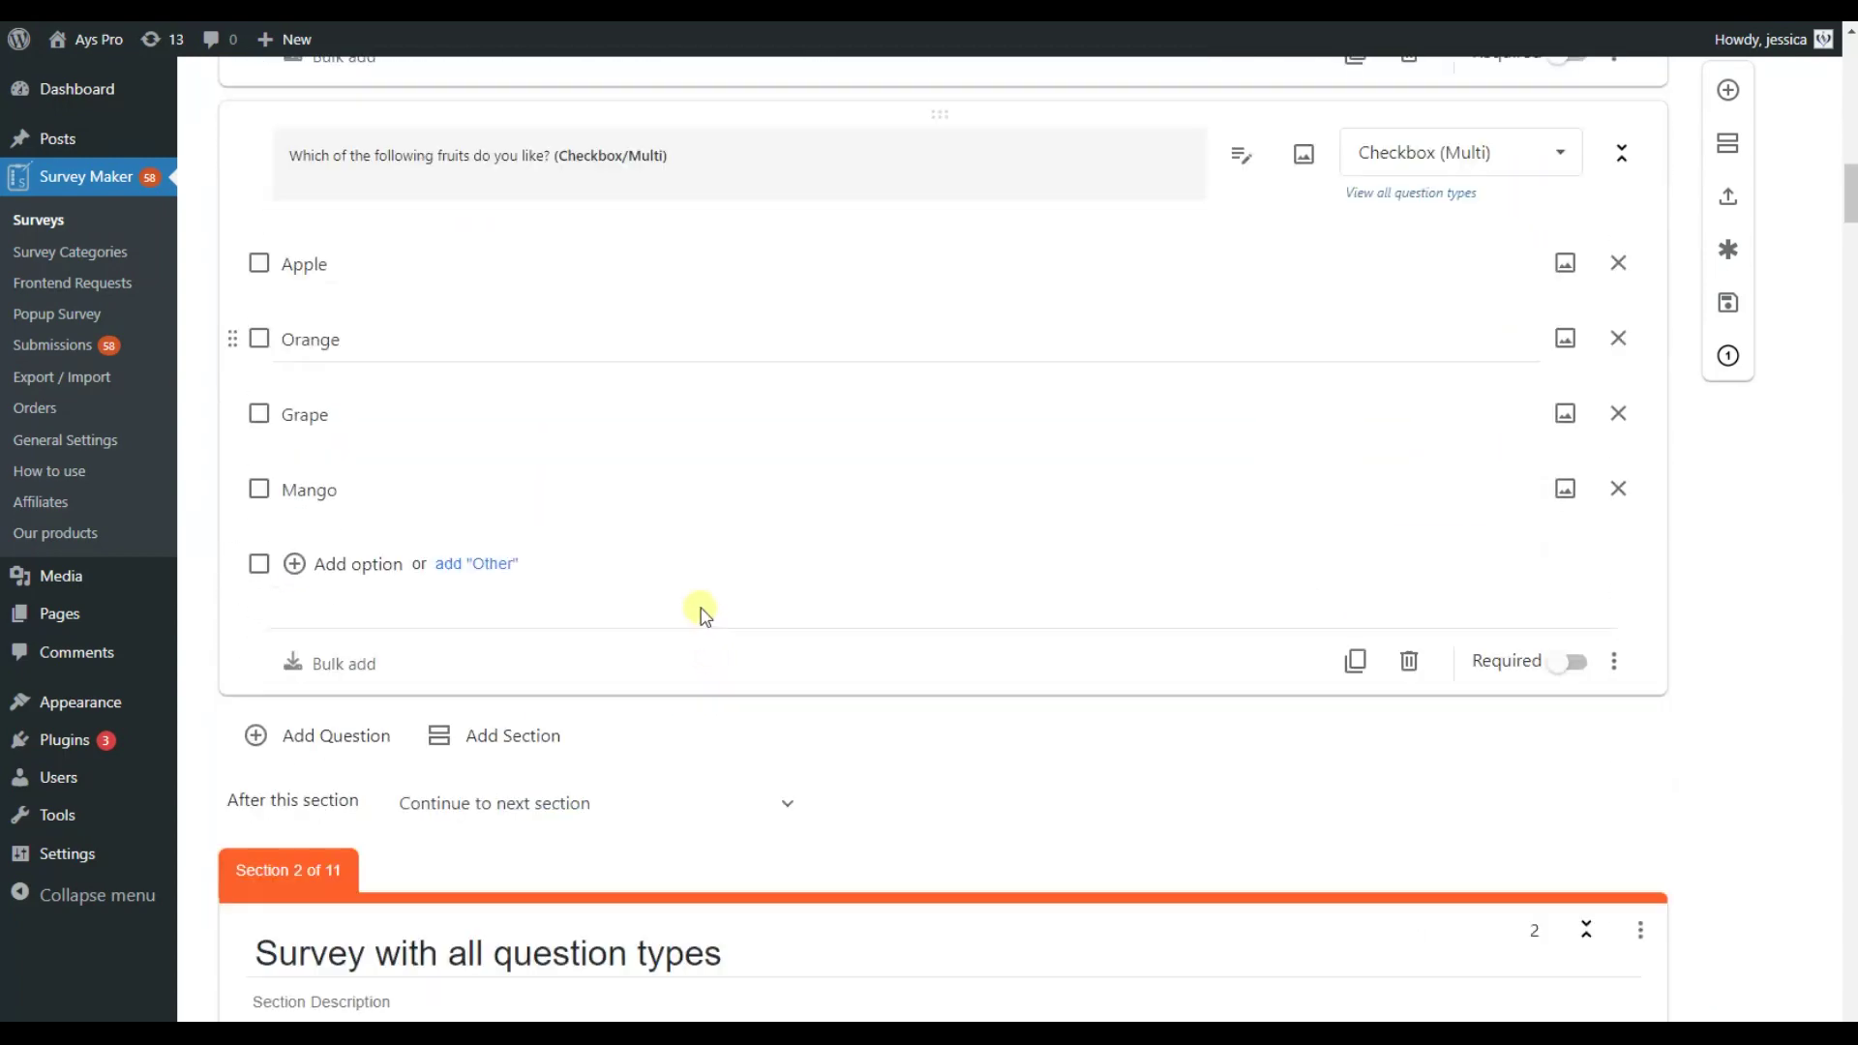
scroll(701, 605, "up", 5)
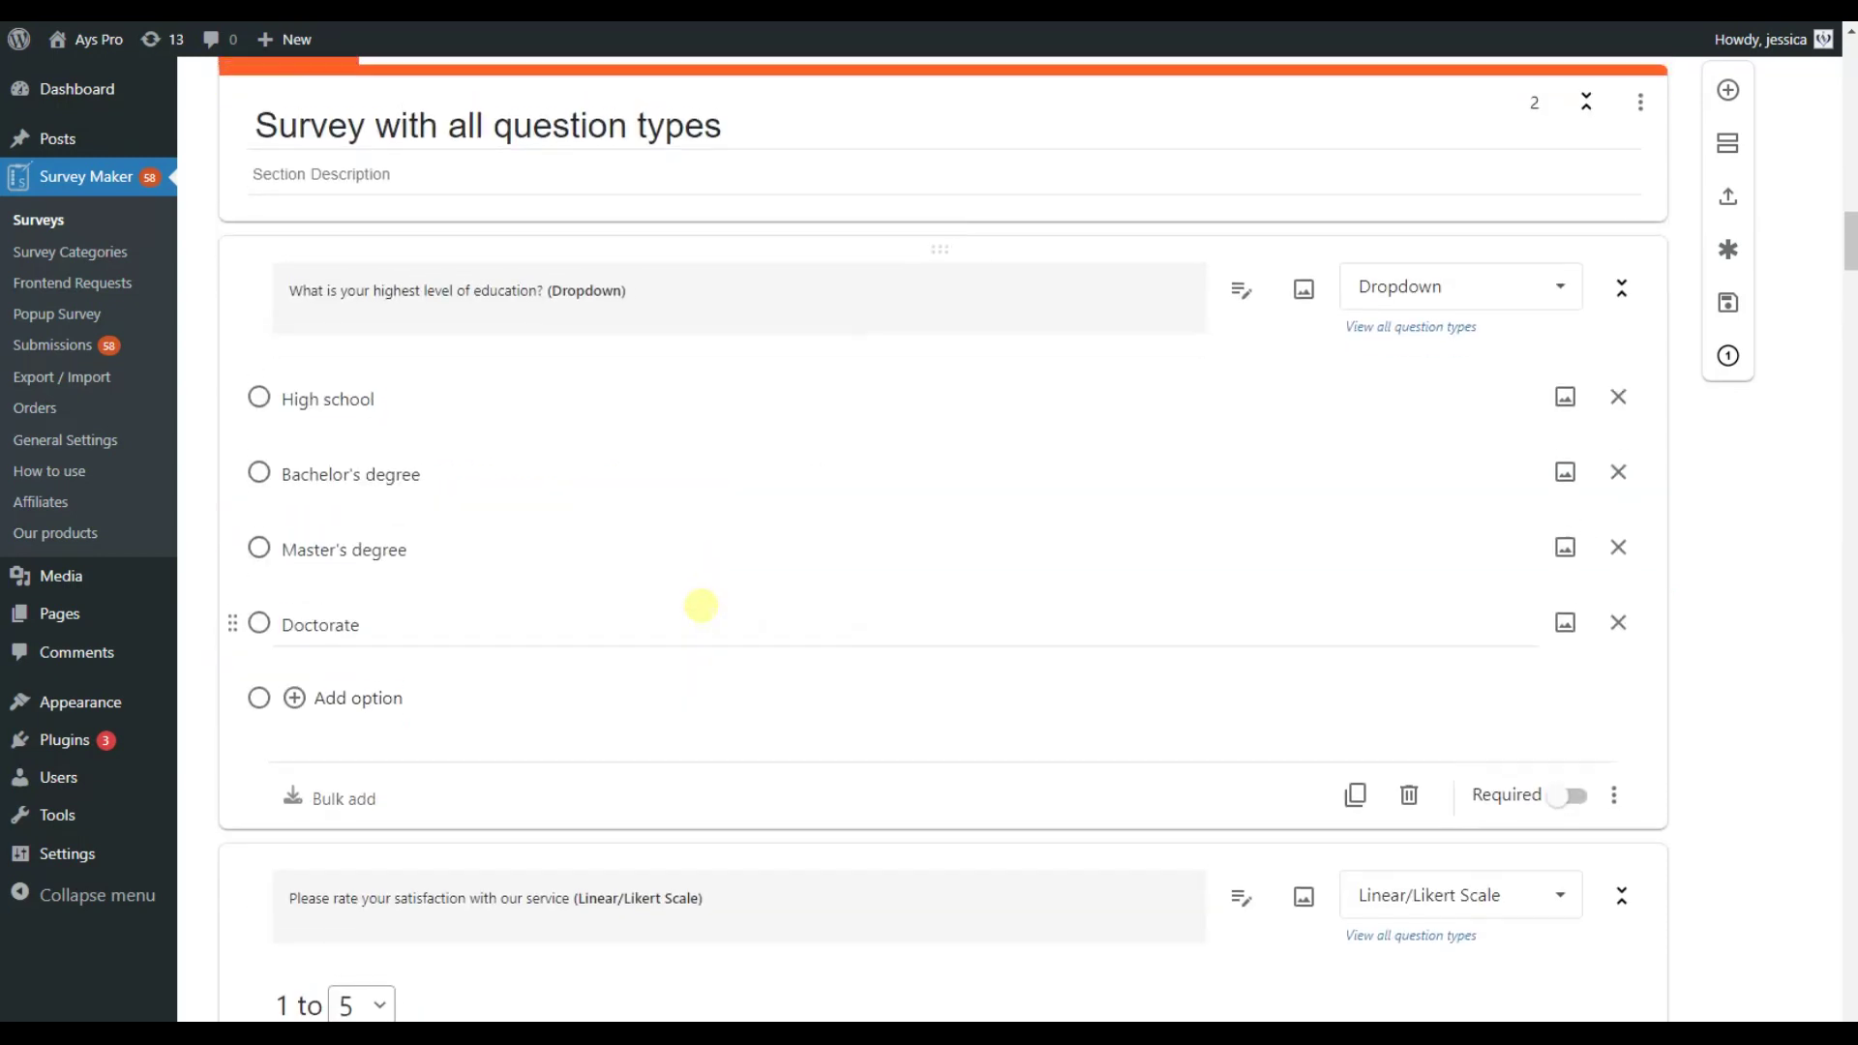
scroll(764, 619, "up", 1)
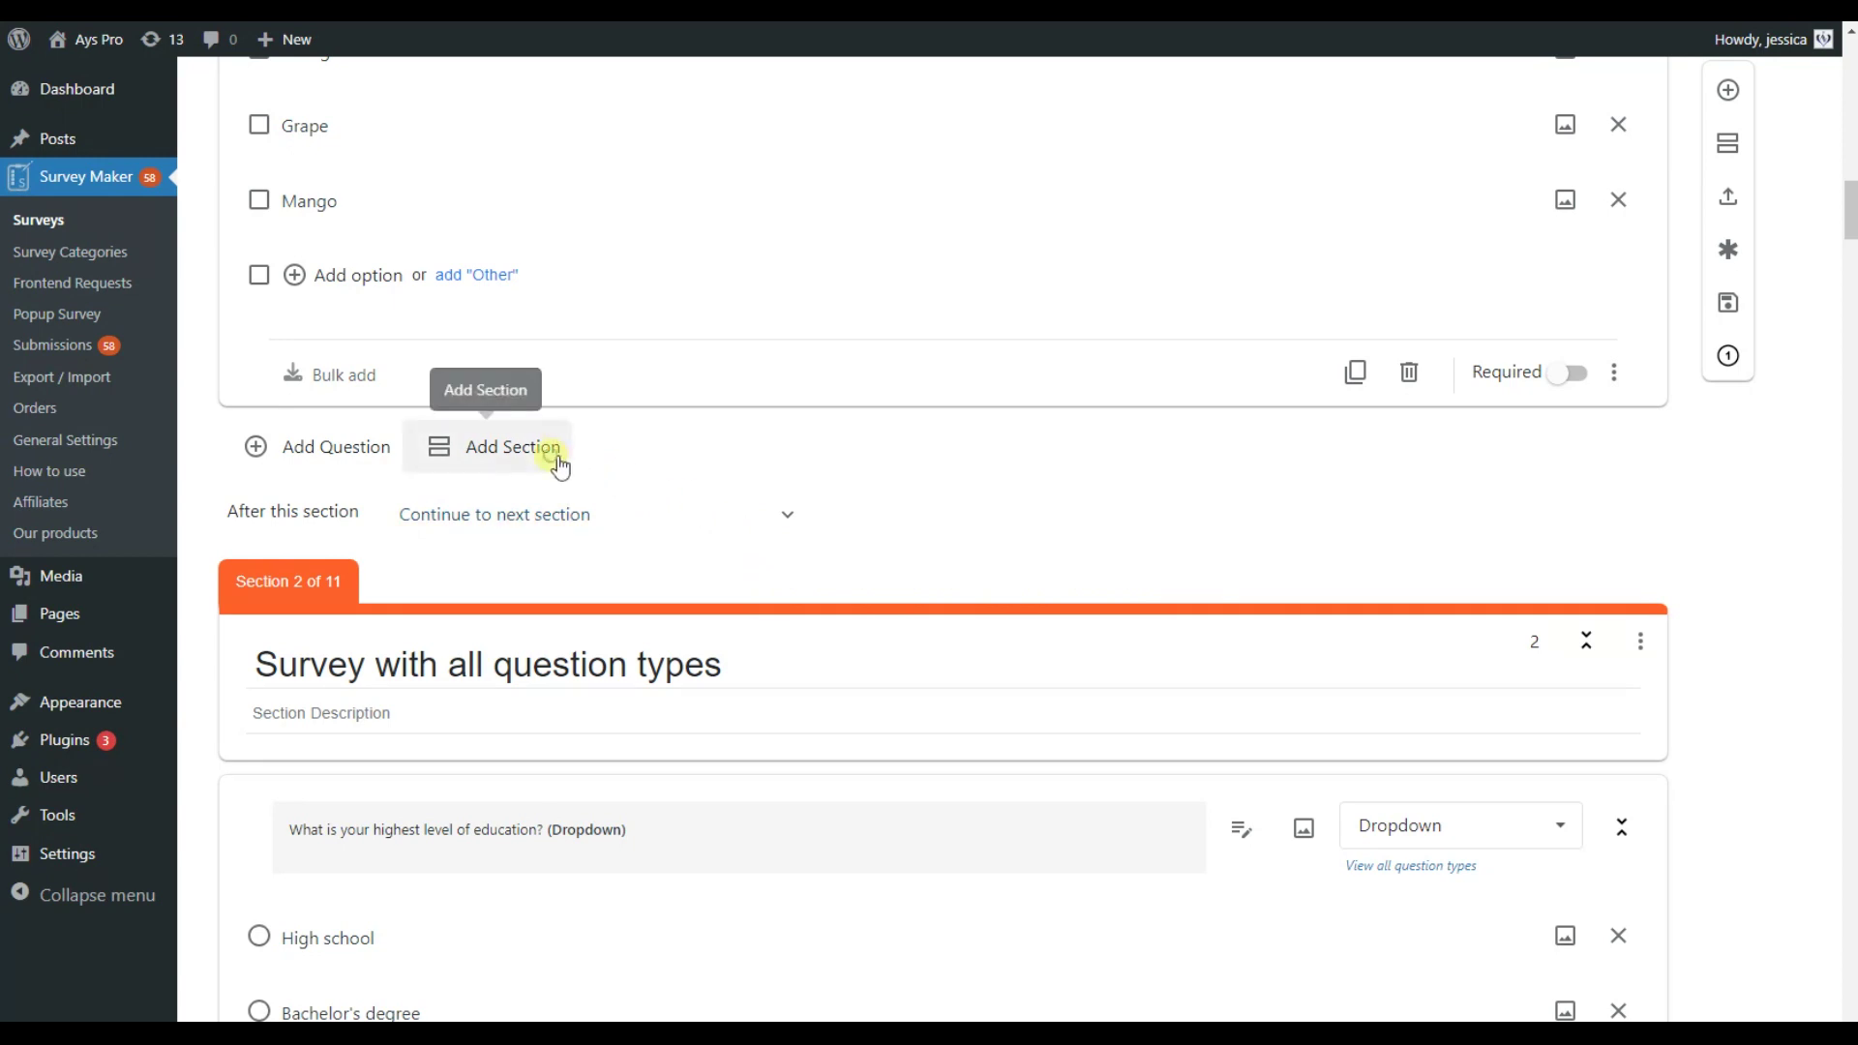
Step: Add a new empty section and set its question type to Net Promoter Score
left_click(559, 463)
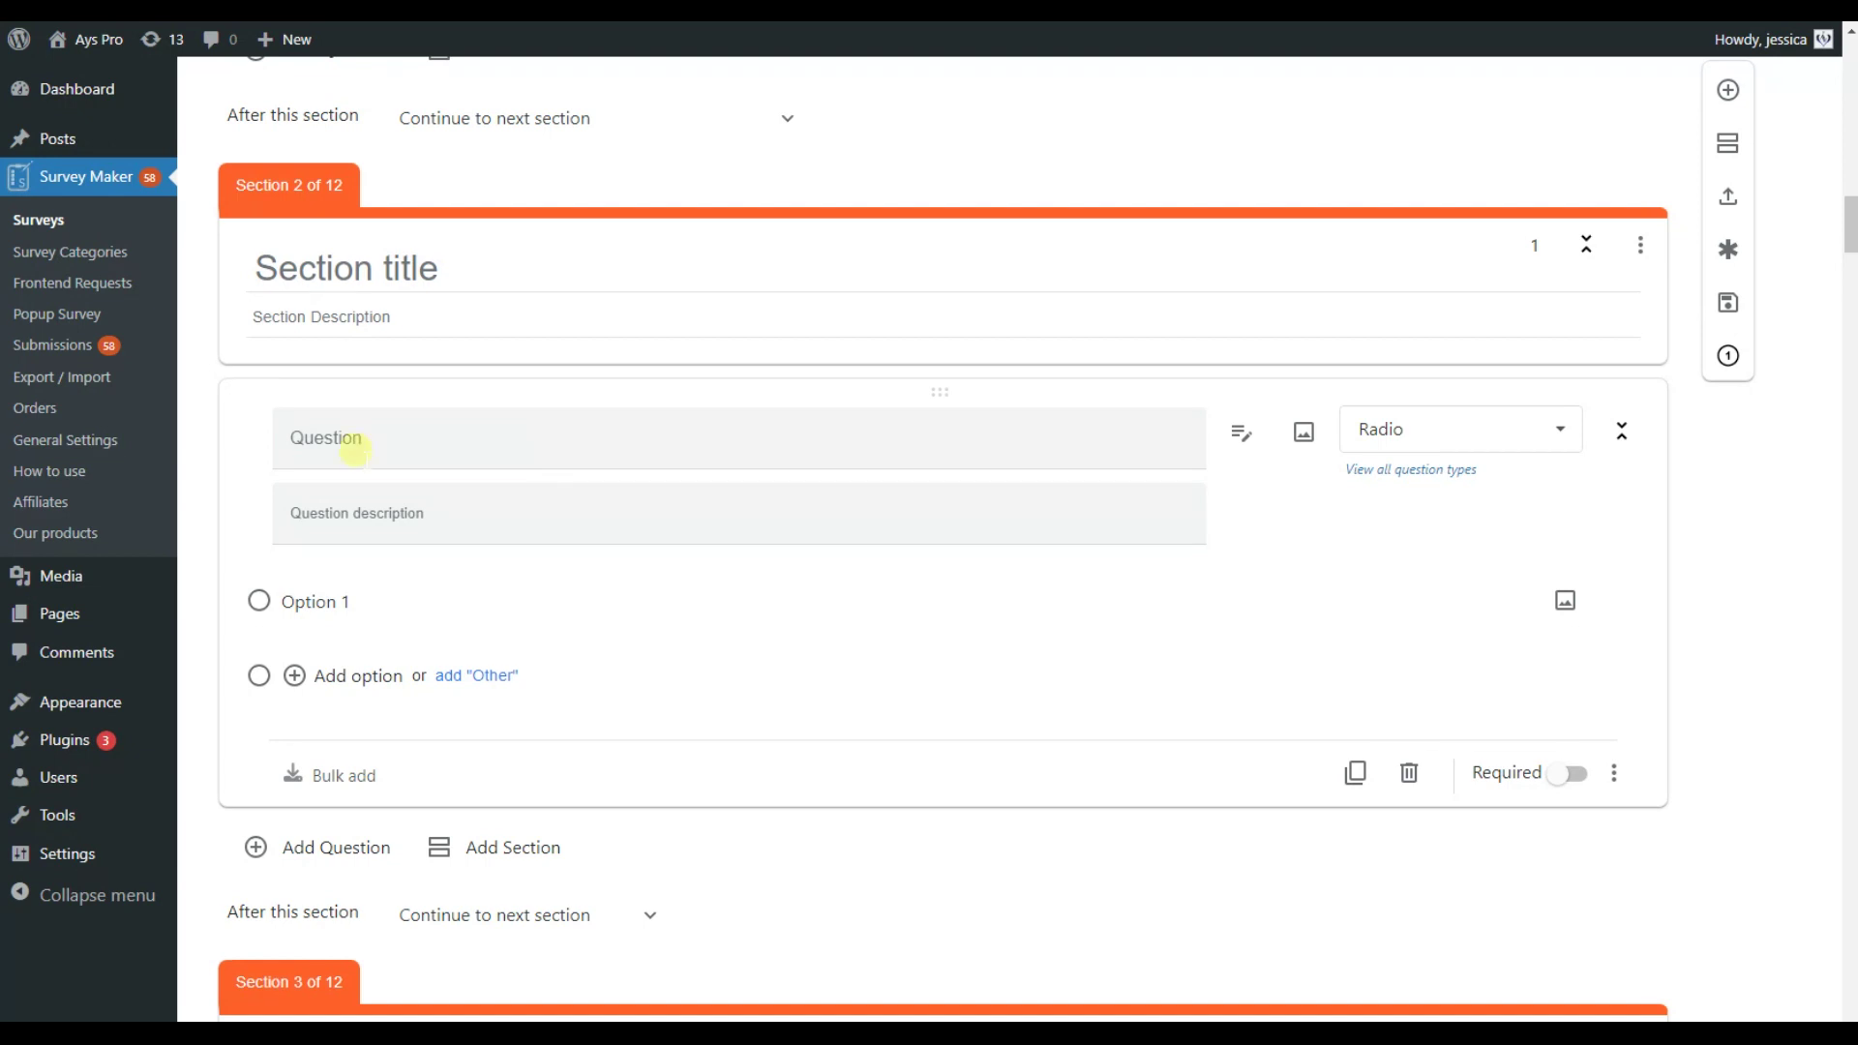
left_click(1409, 428)
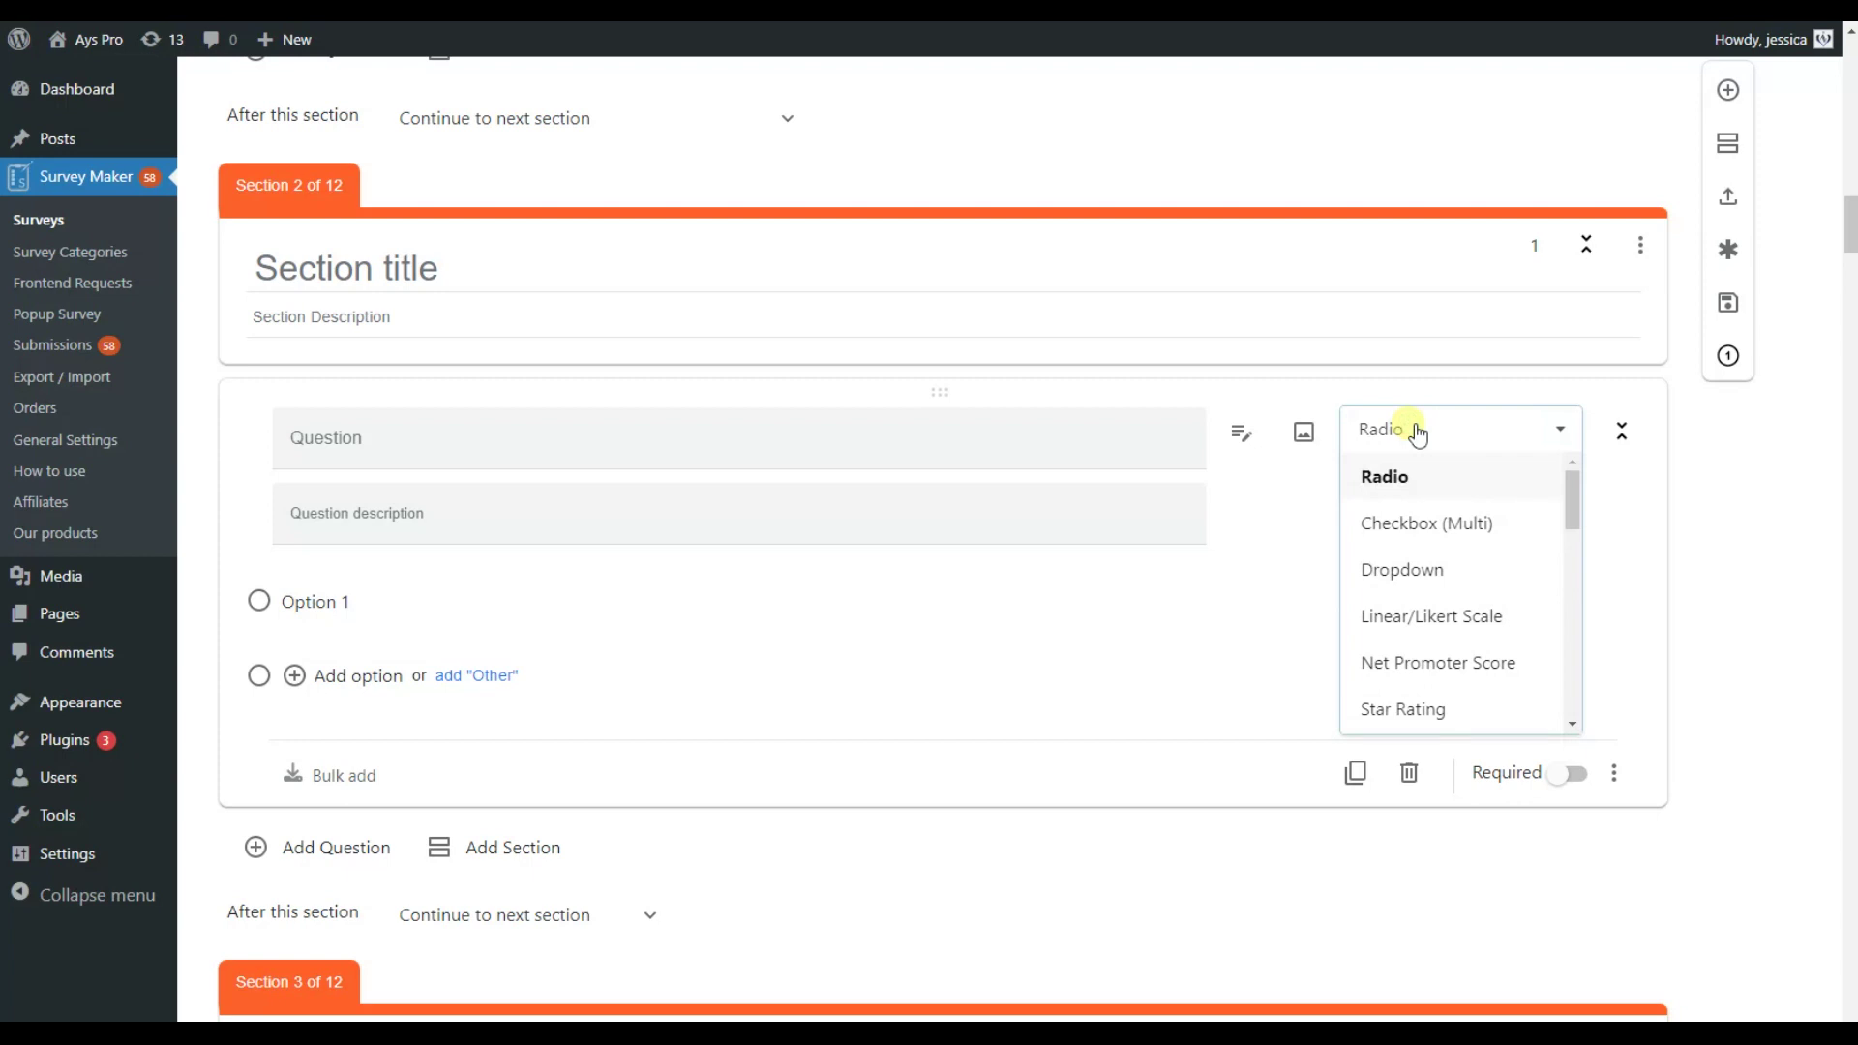
scroll(1453, 519, "down", 2)
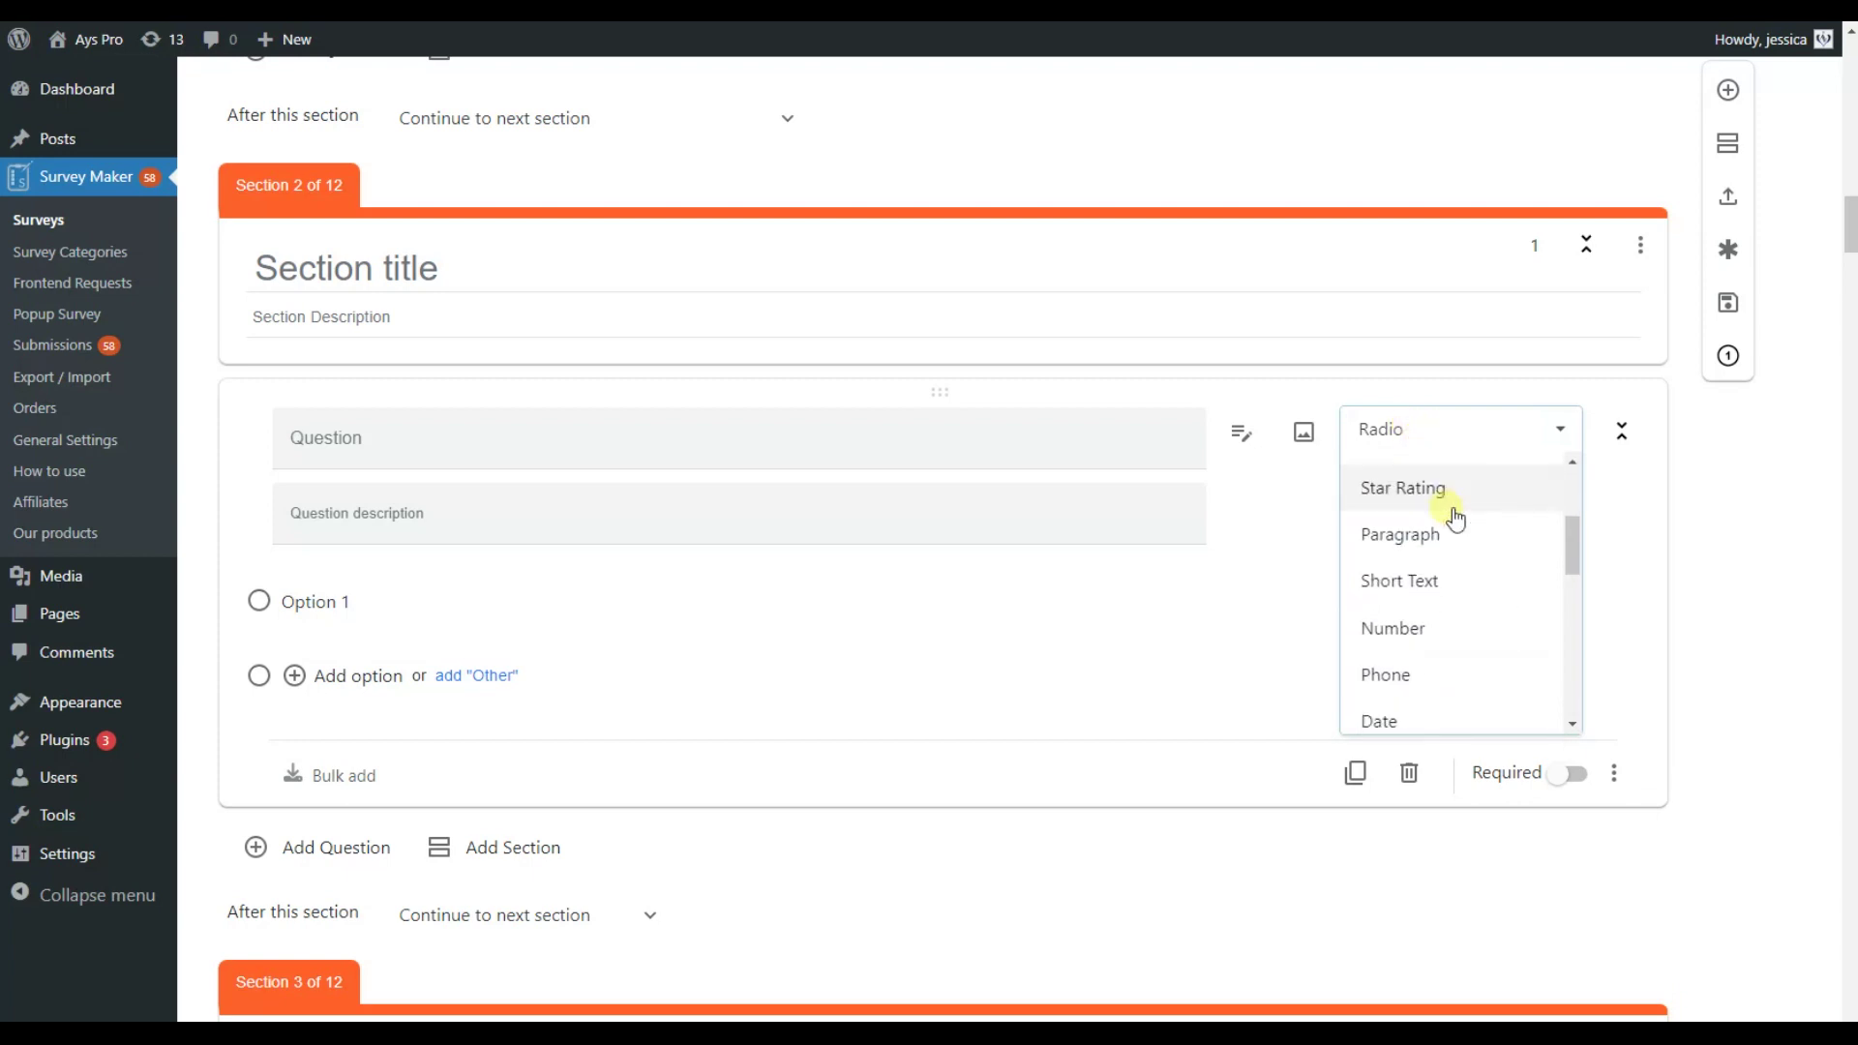
scroll(1454, 520, "down", 6)
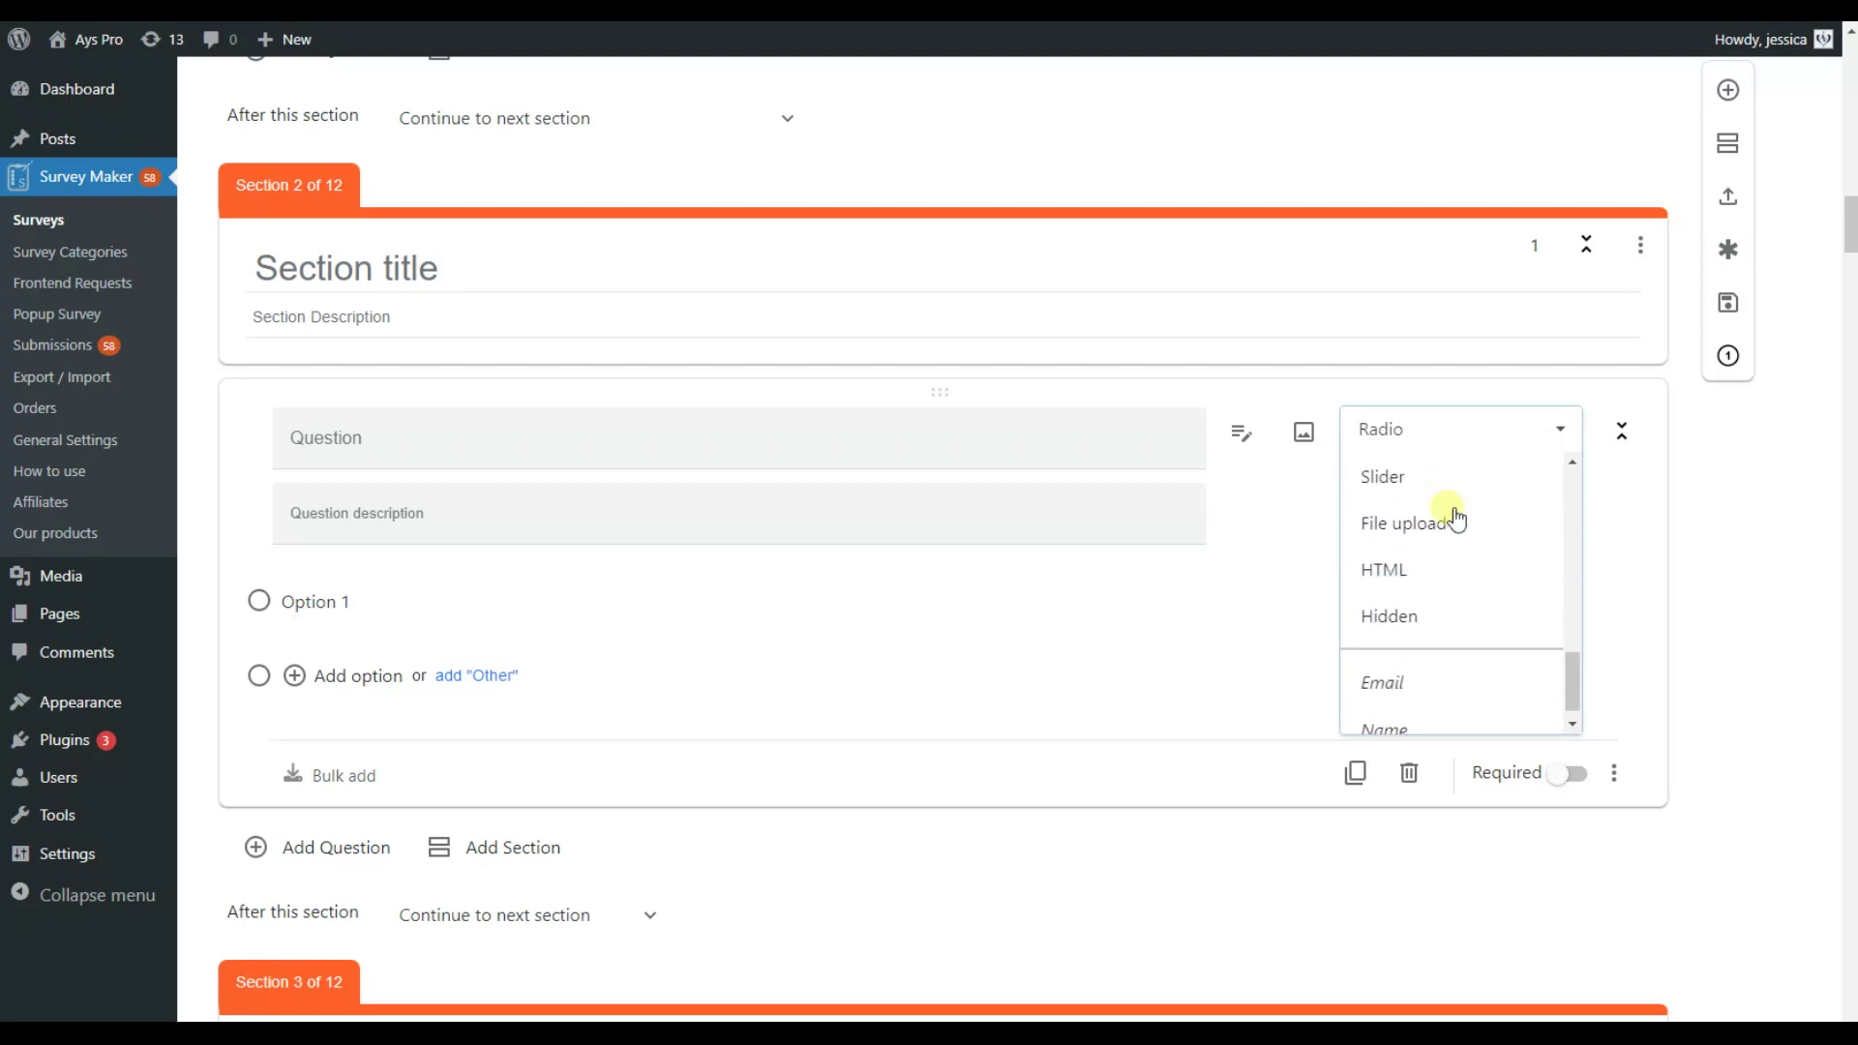
scroll(1456, 519, "up", 8)
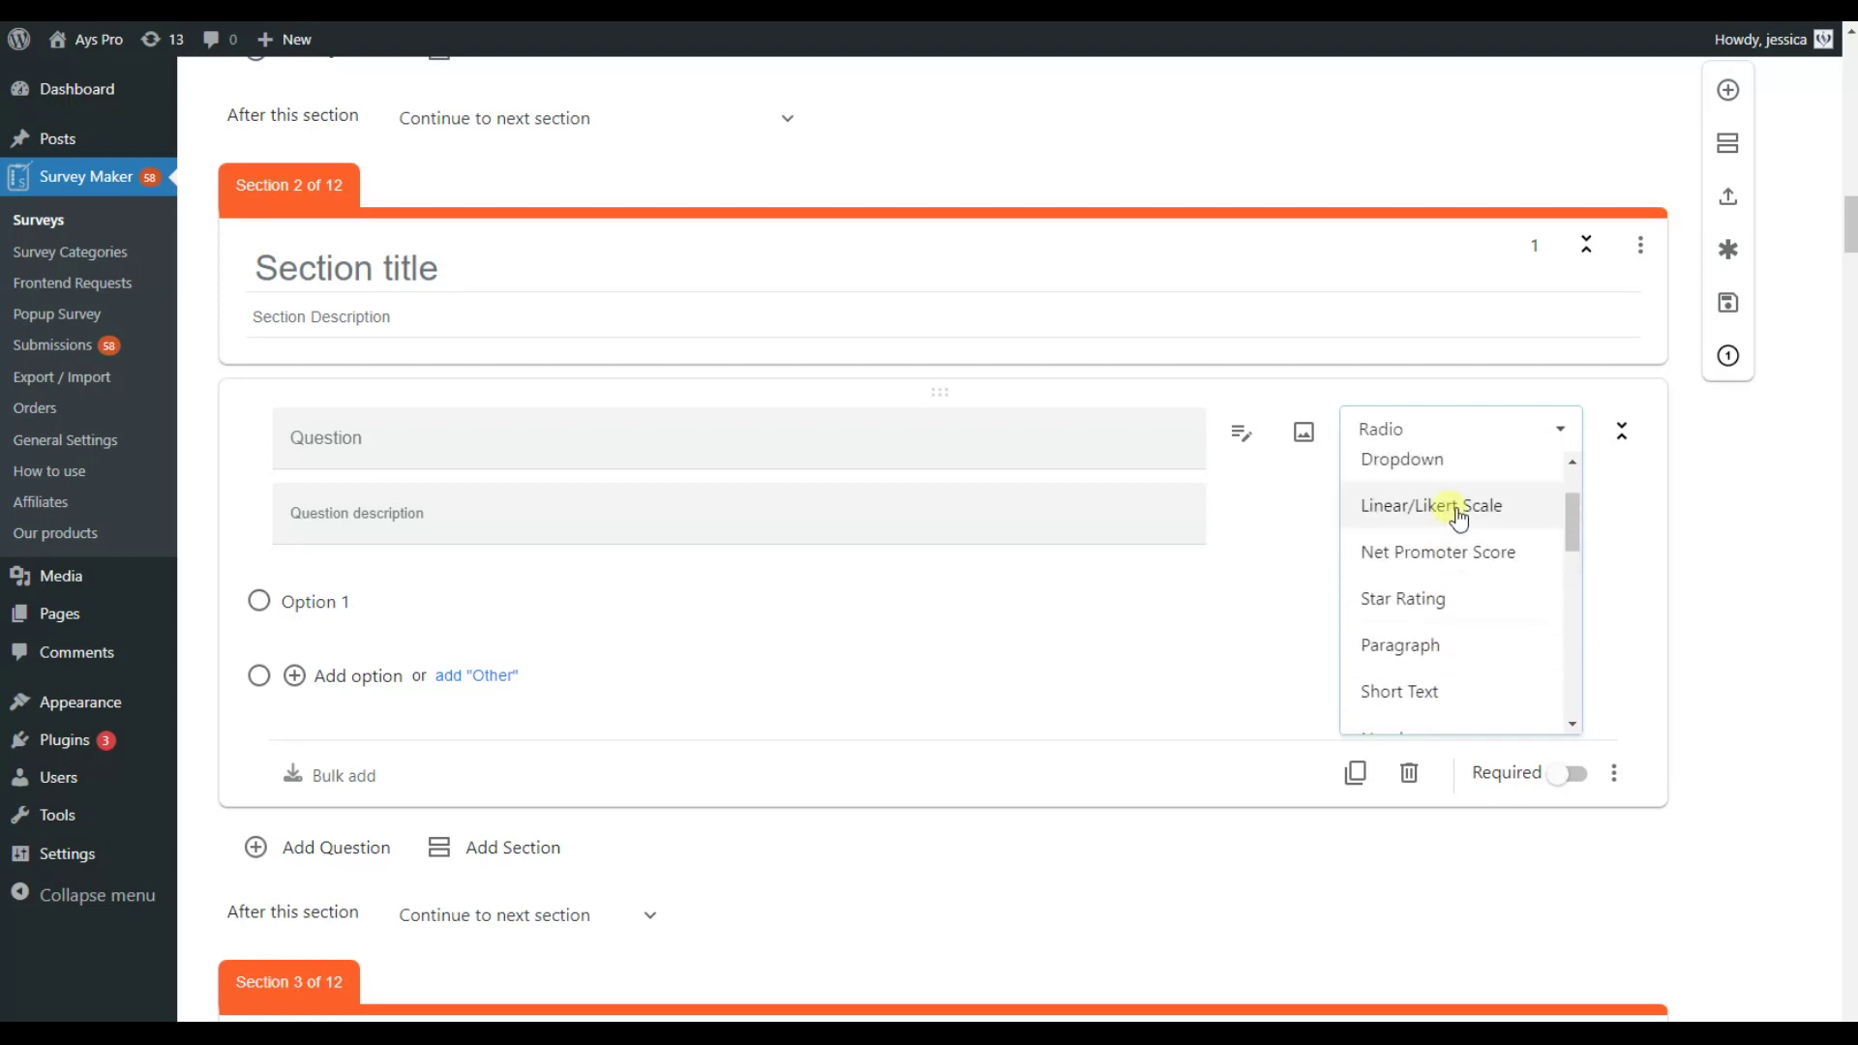
scroll(1454, 519, "up", 2)
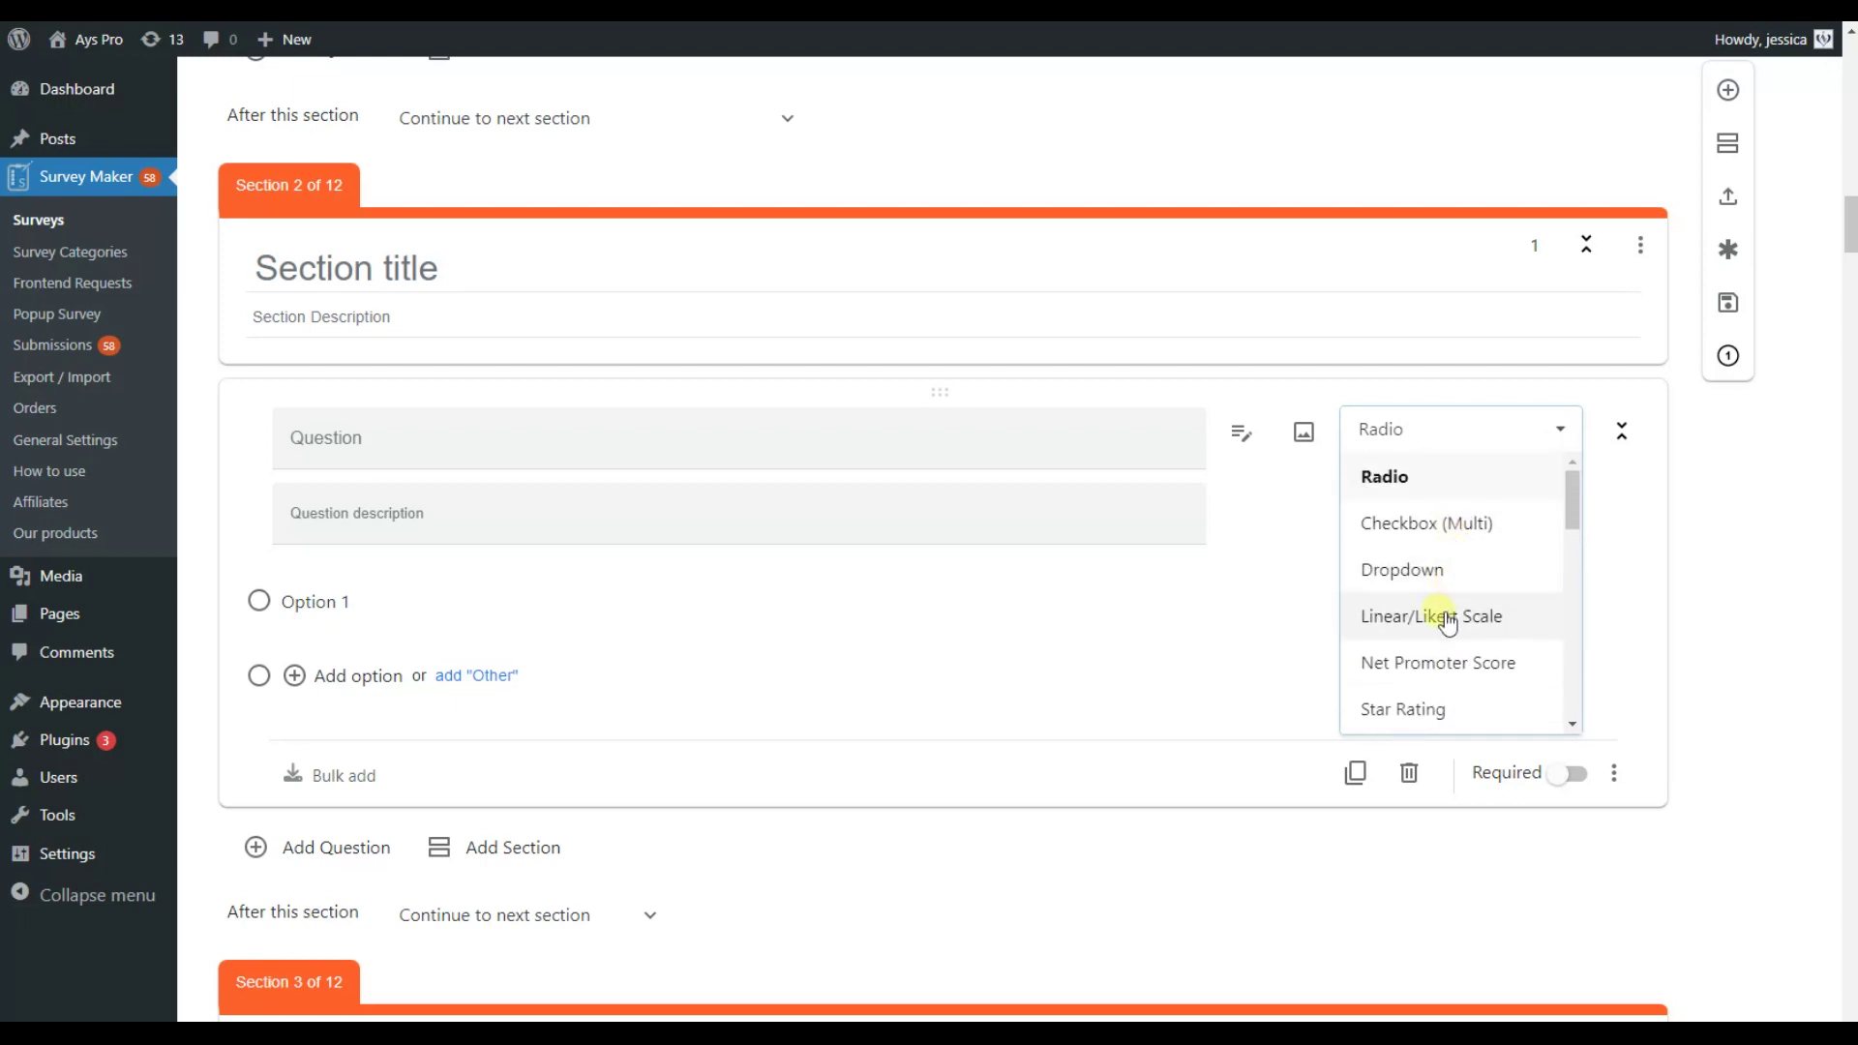
left_click(1458, 658)
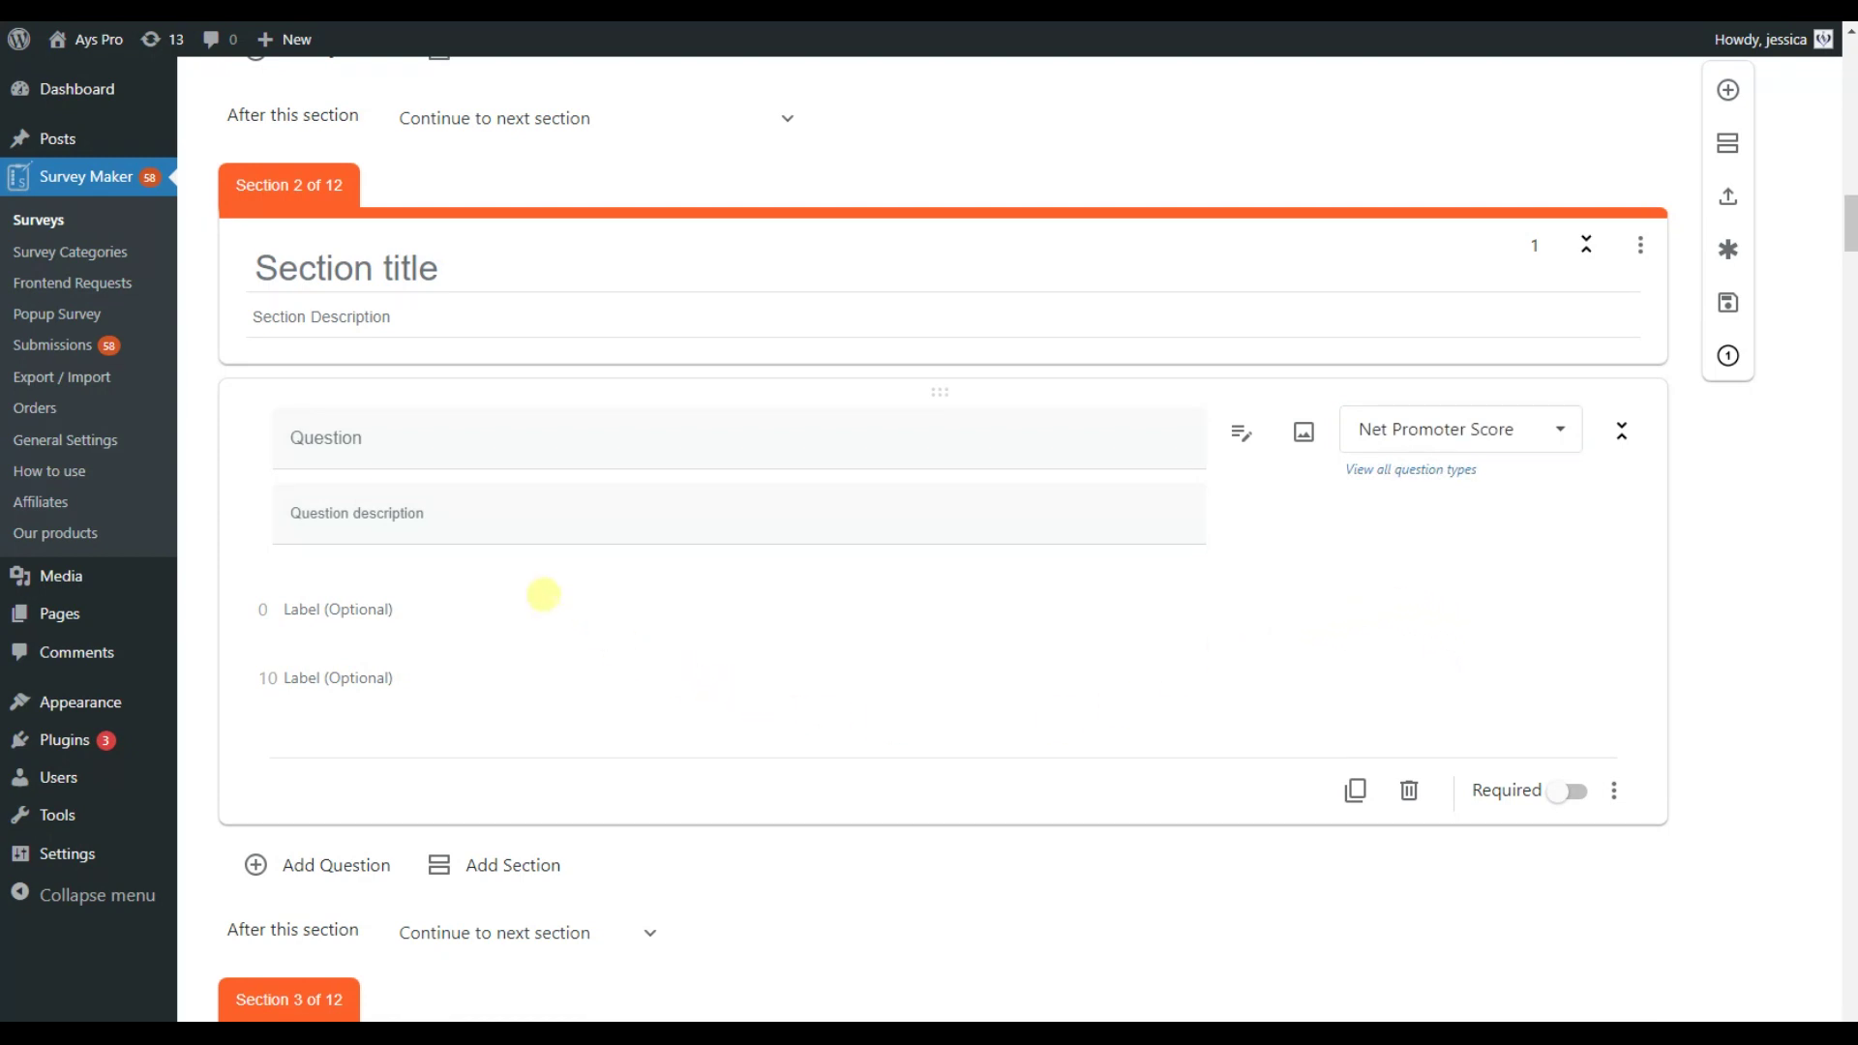
Step: Switch the question type to Star Rating, then Number, and finally keep it as Hidden
left_click(1374, 420)
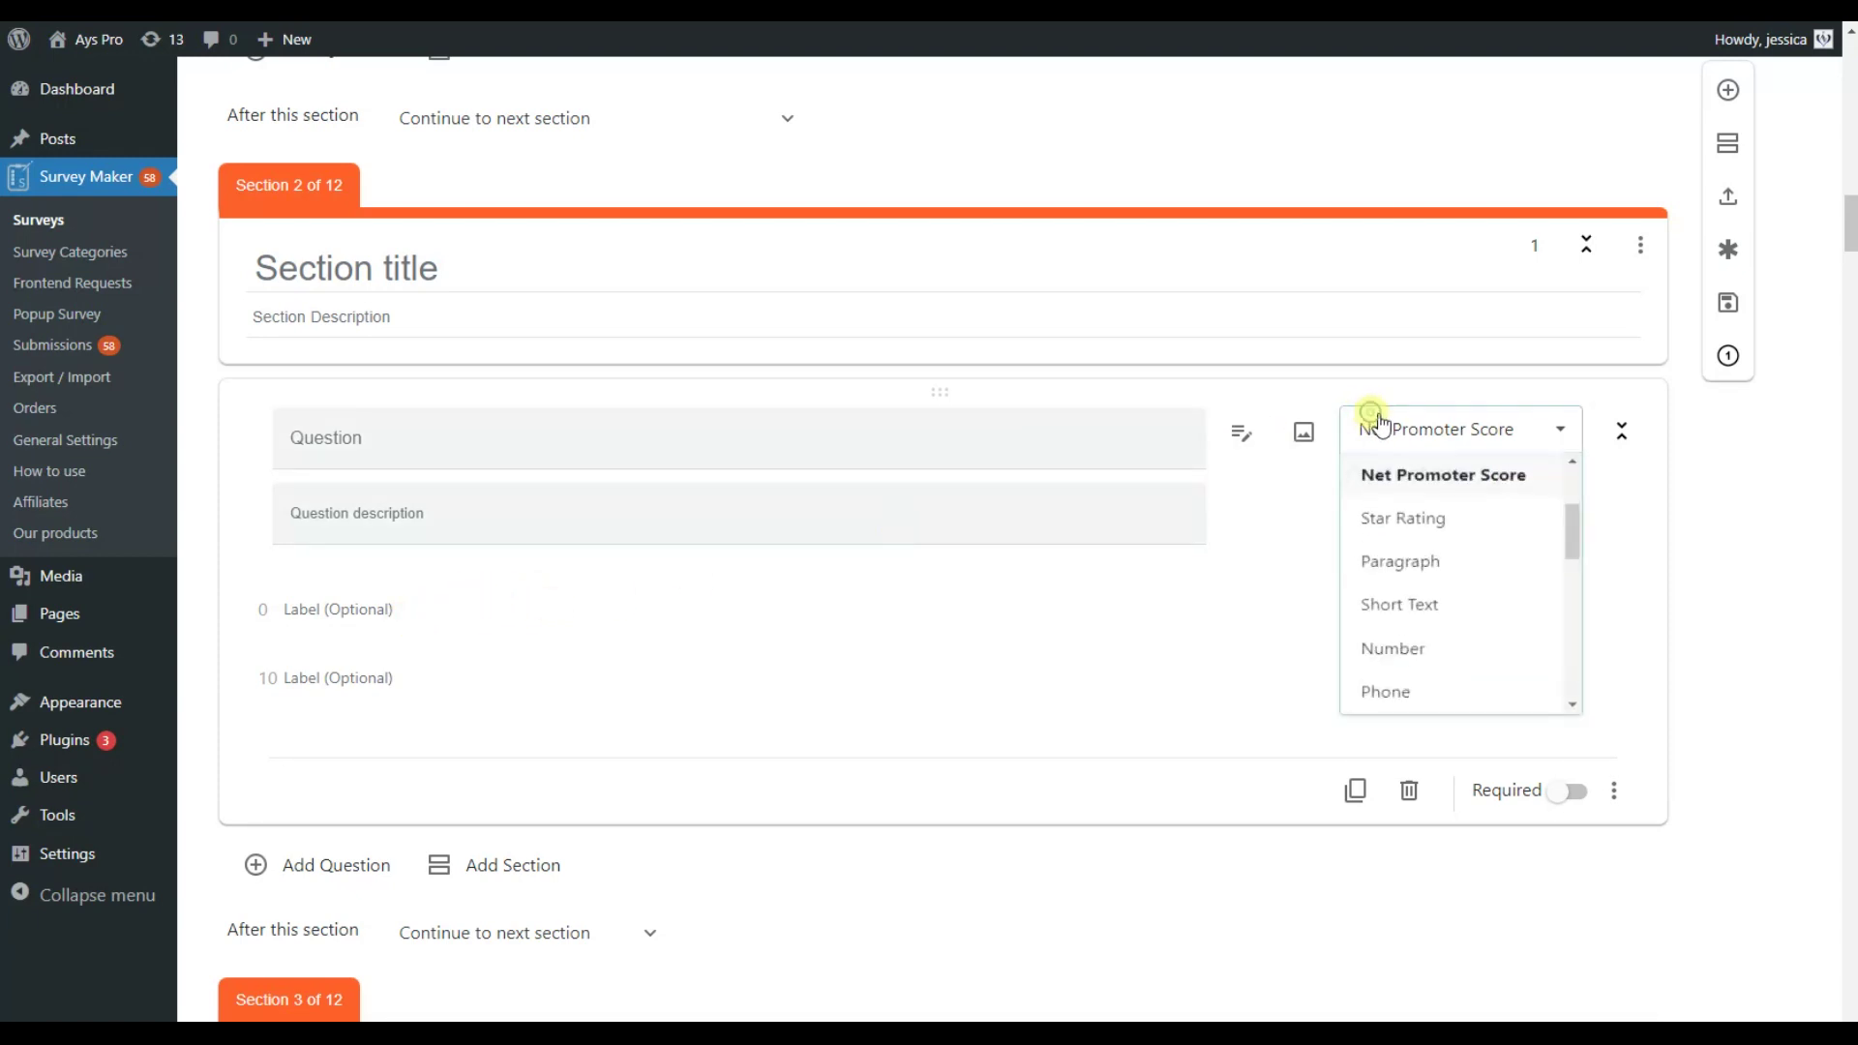
left_click(1429, 531)
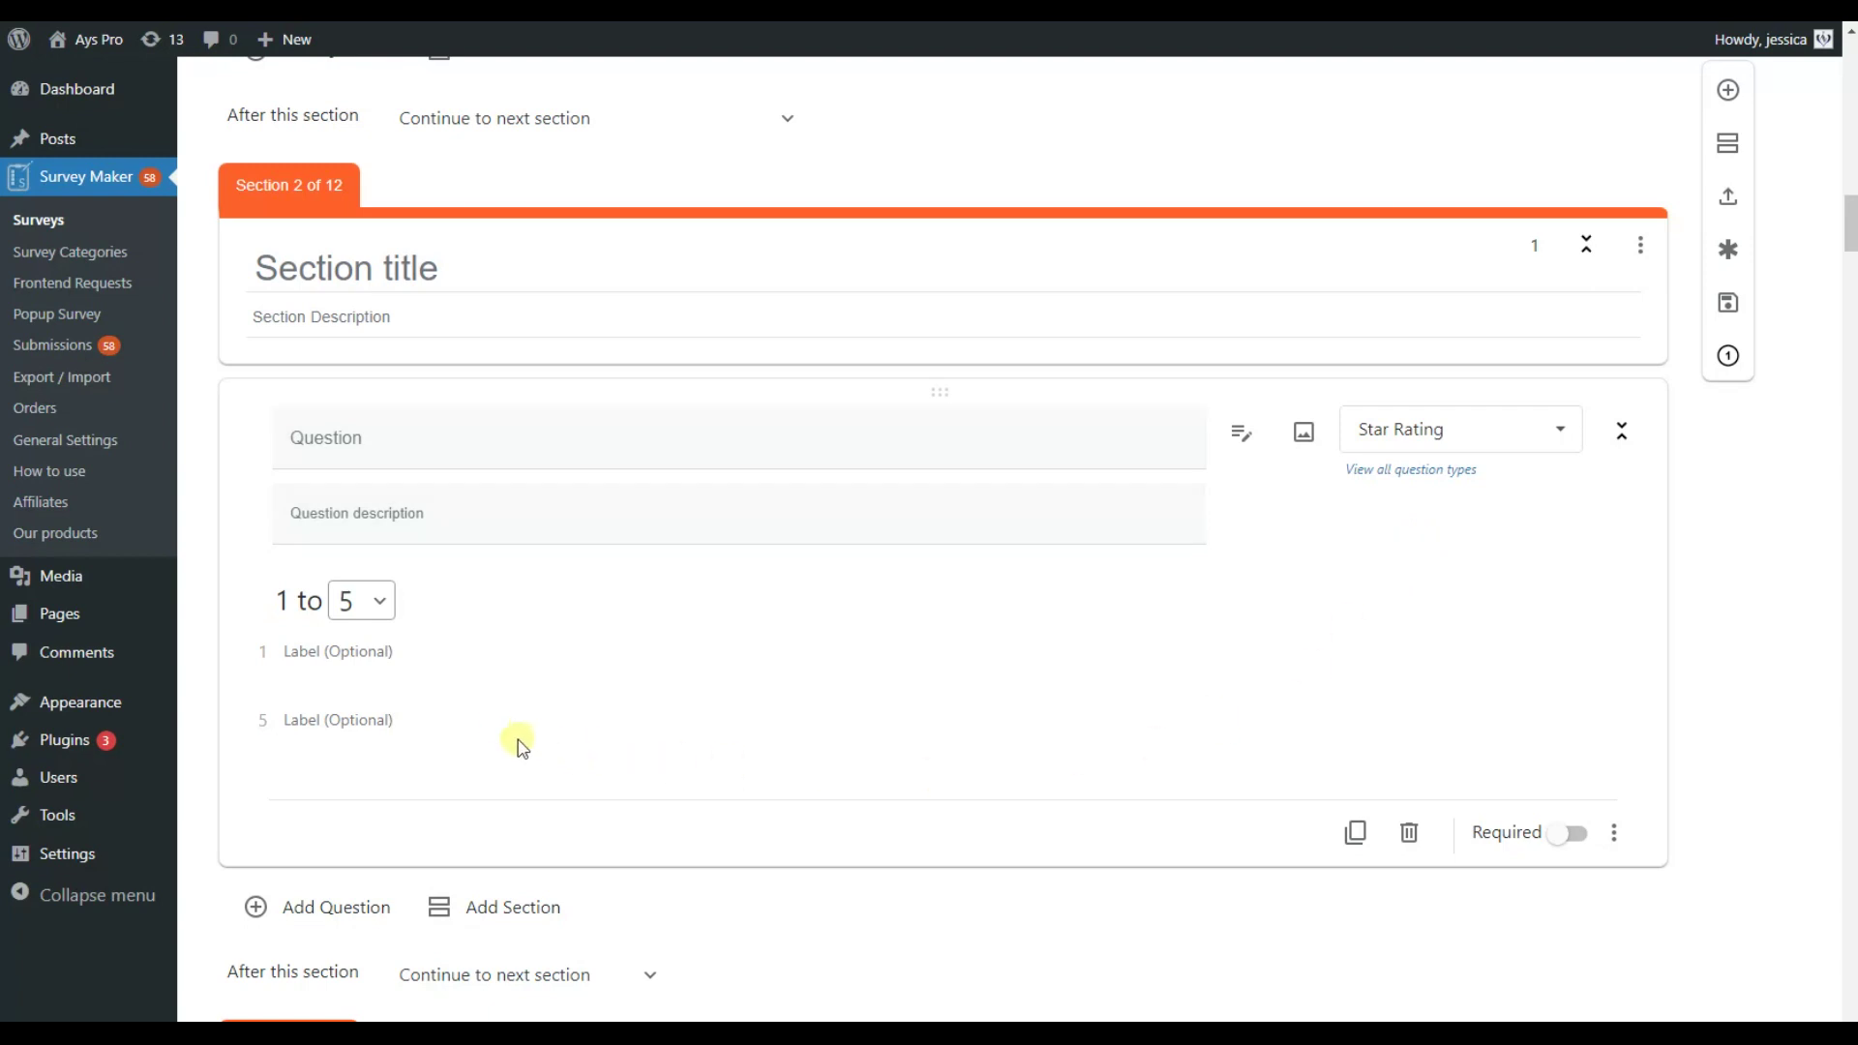
left_click(1396, 426)
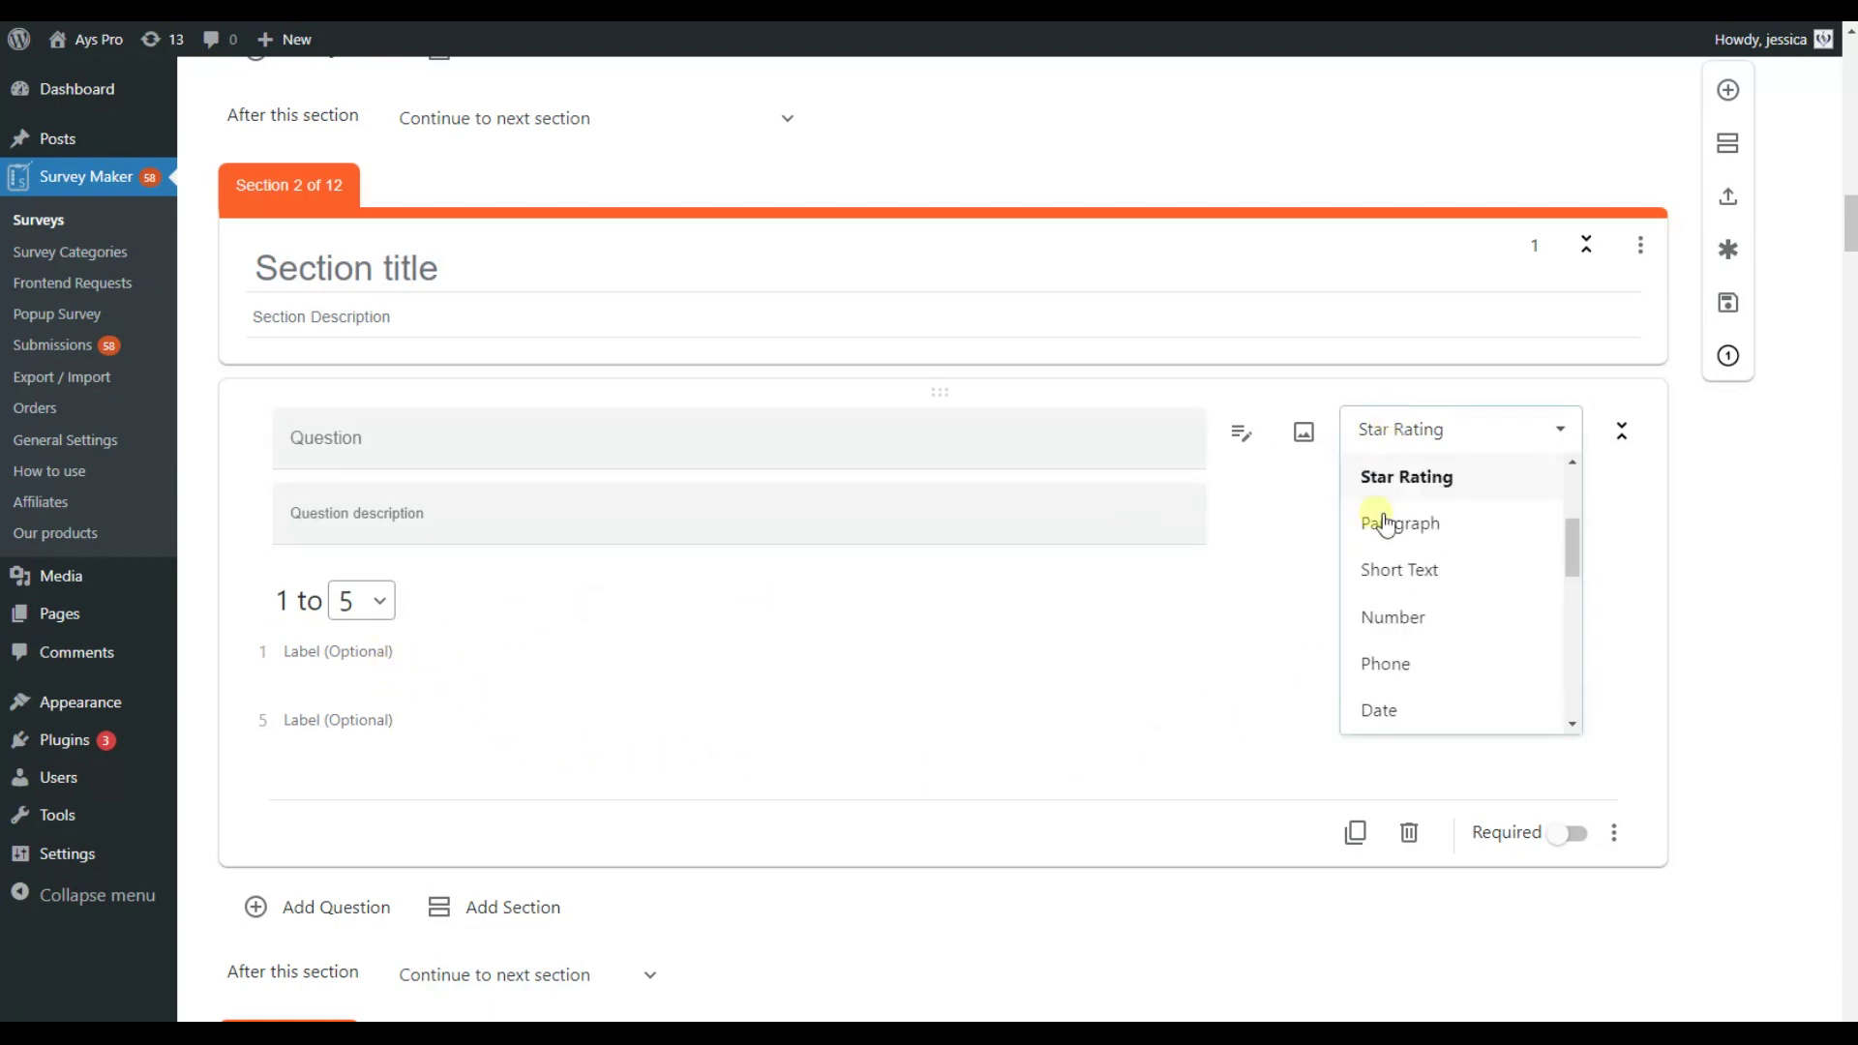
left_click(1394, 624)
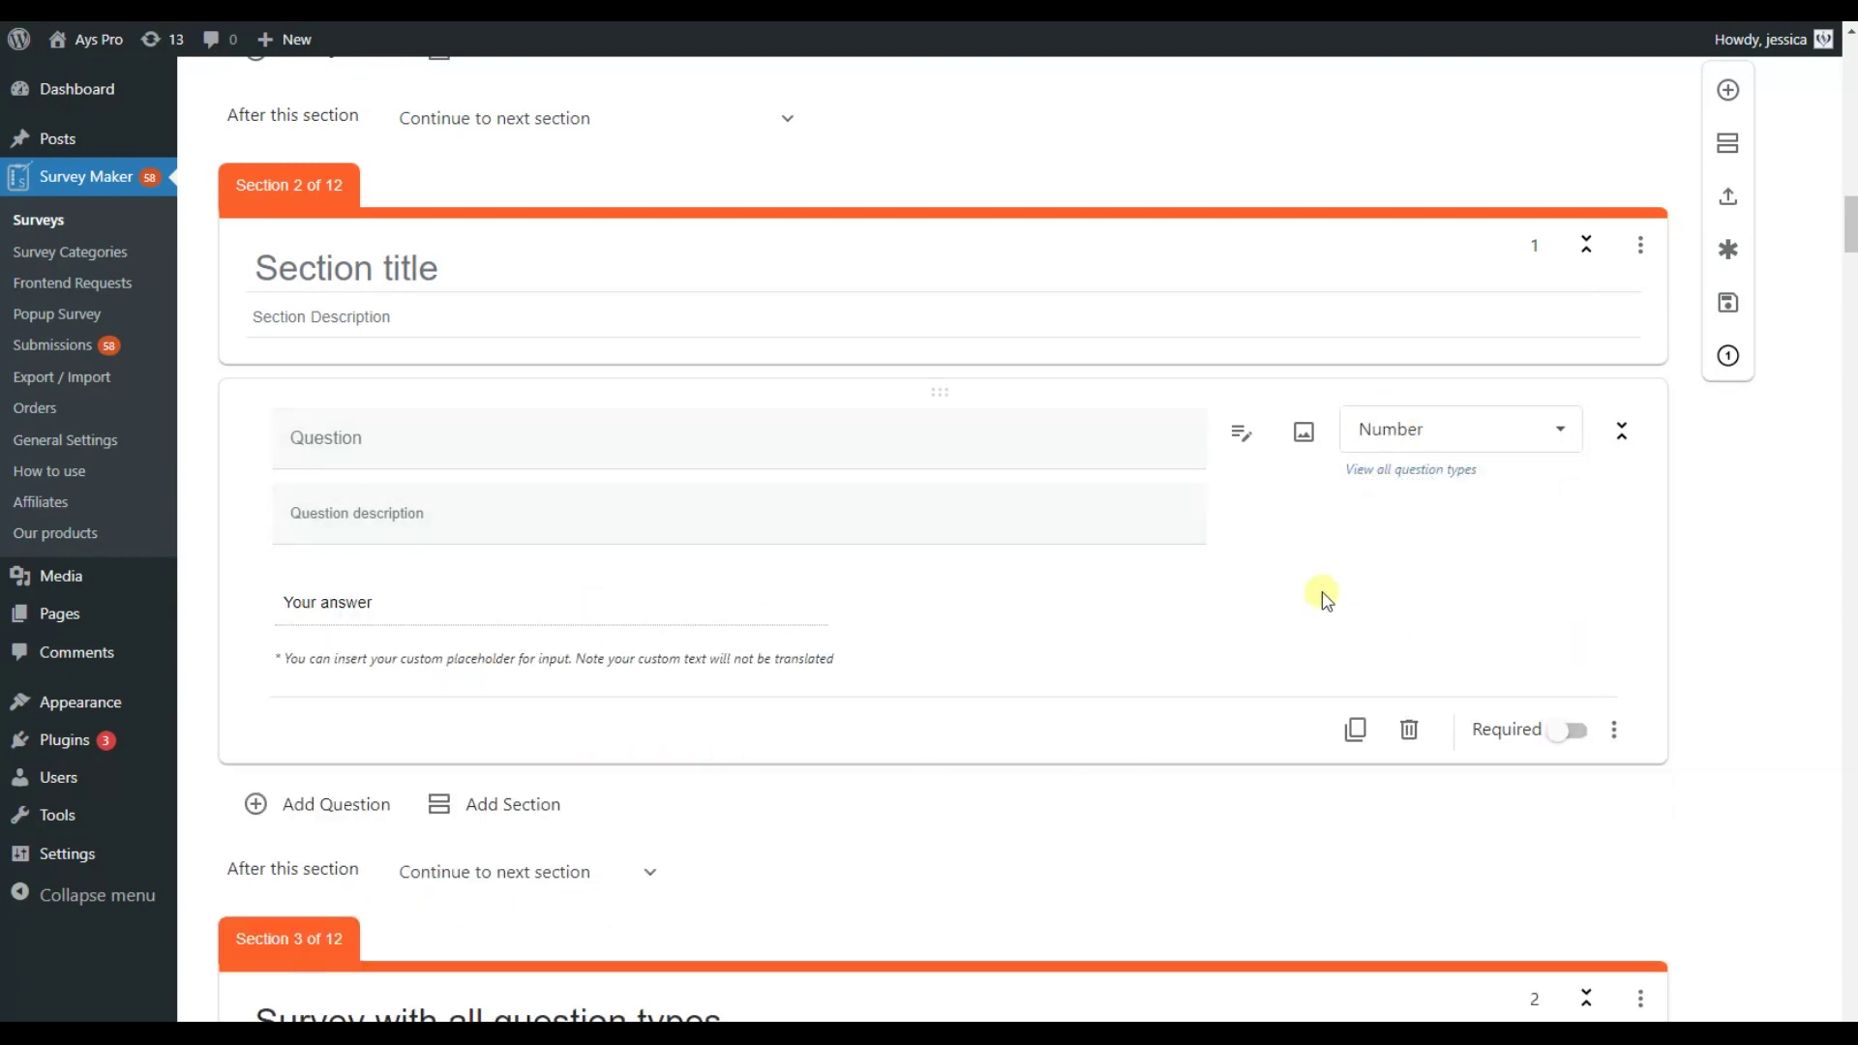
left_click(1472, 443)
scroll(1442, 548, "down", 5)
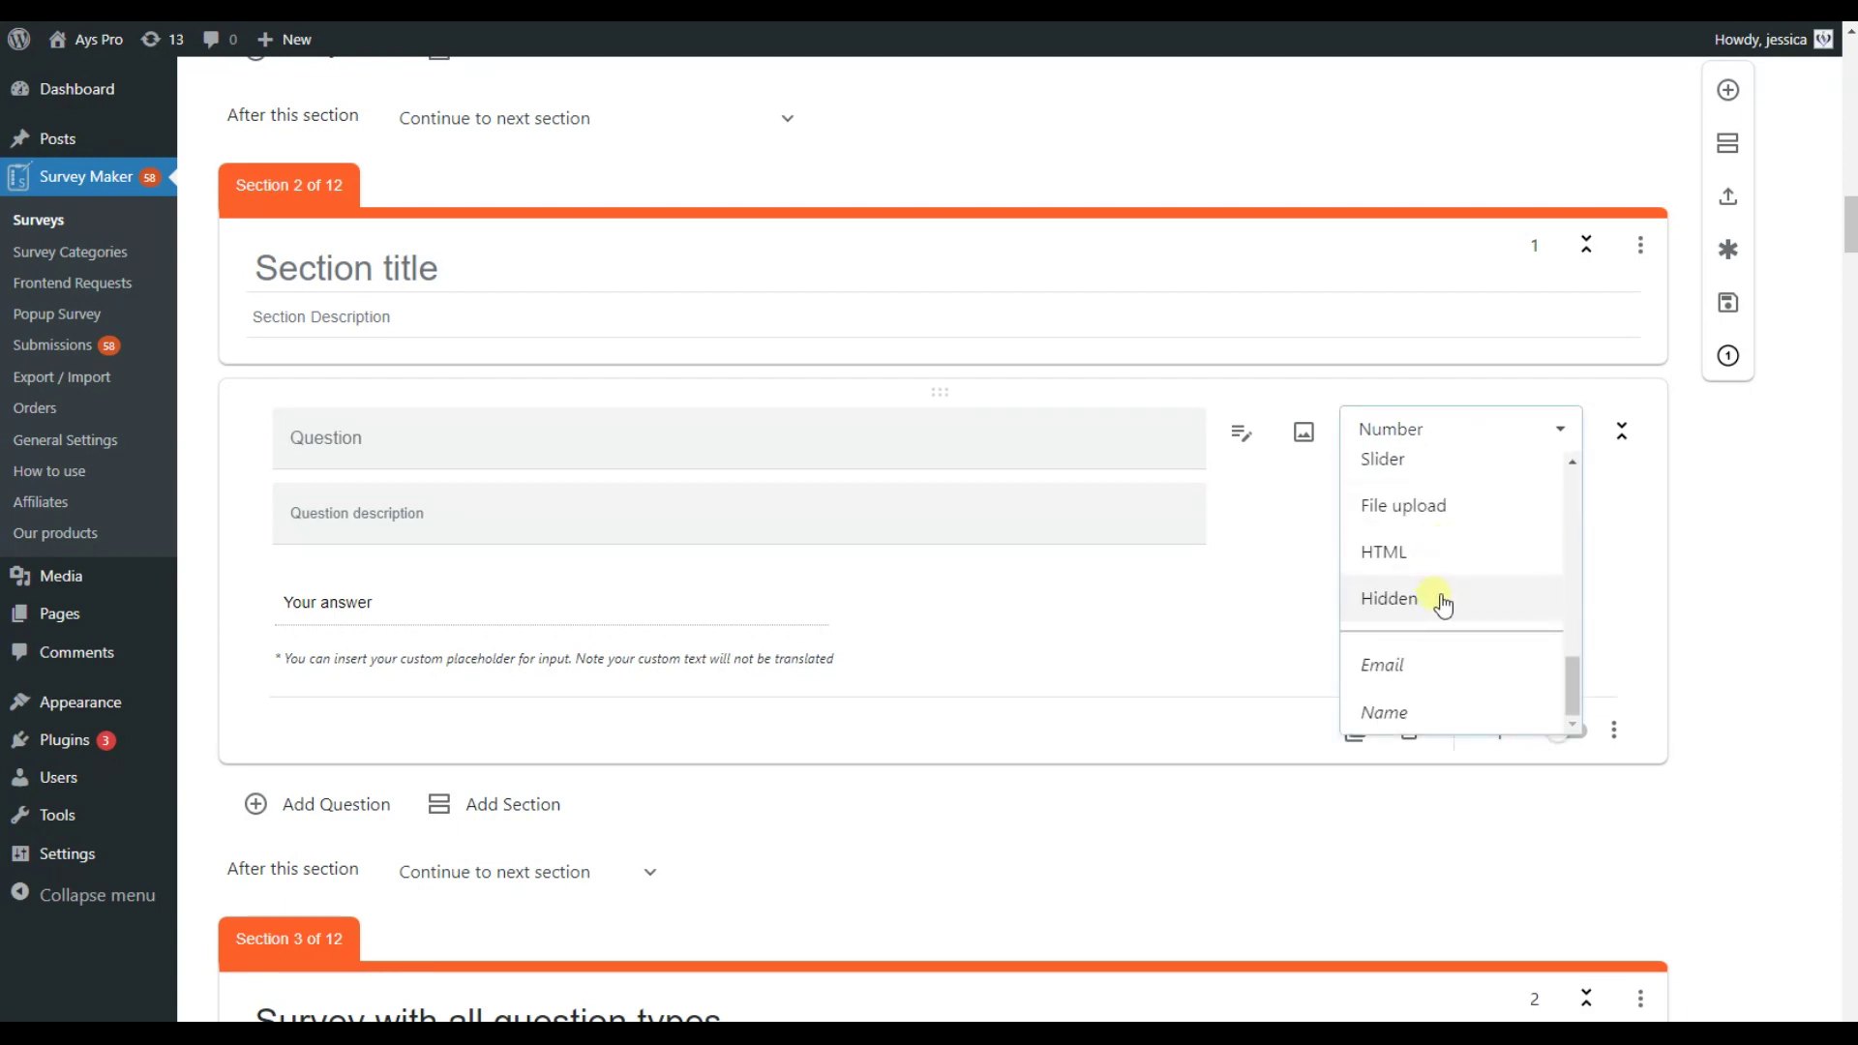
left_click(1442, 602)
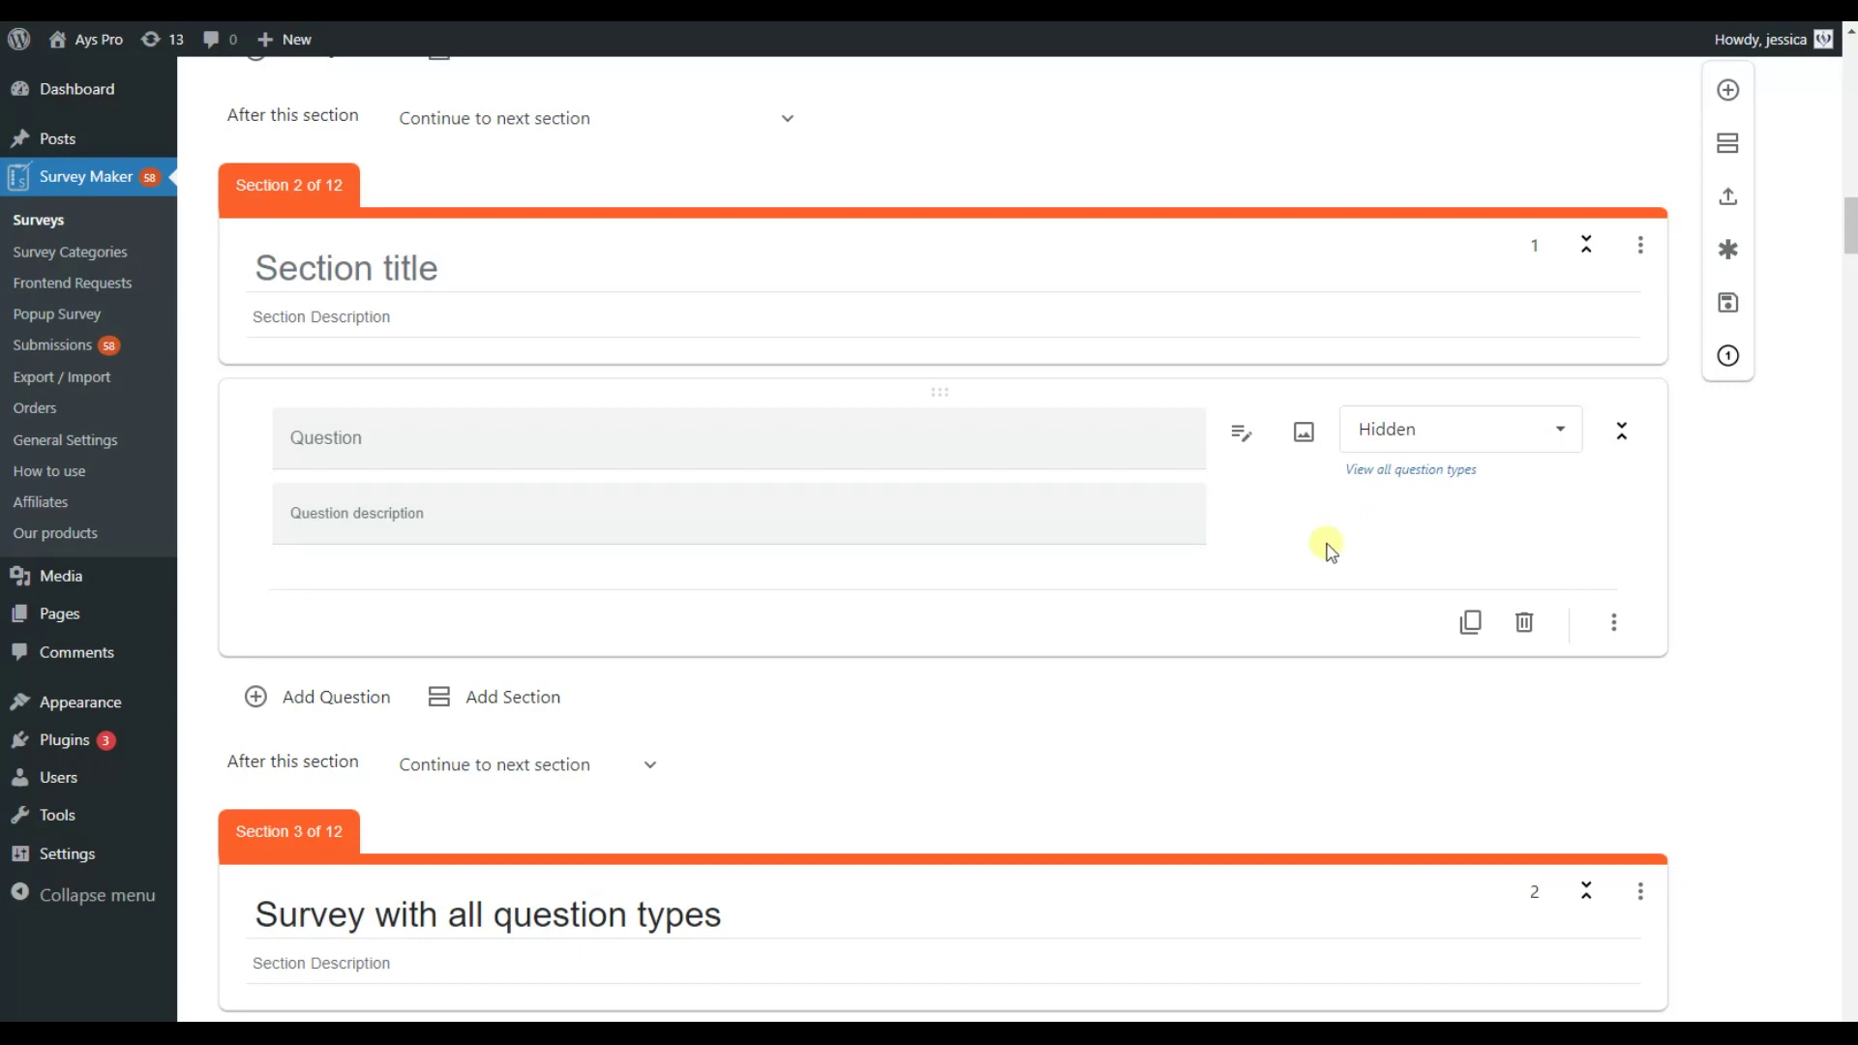
left_click(1386, 432)
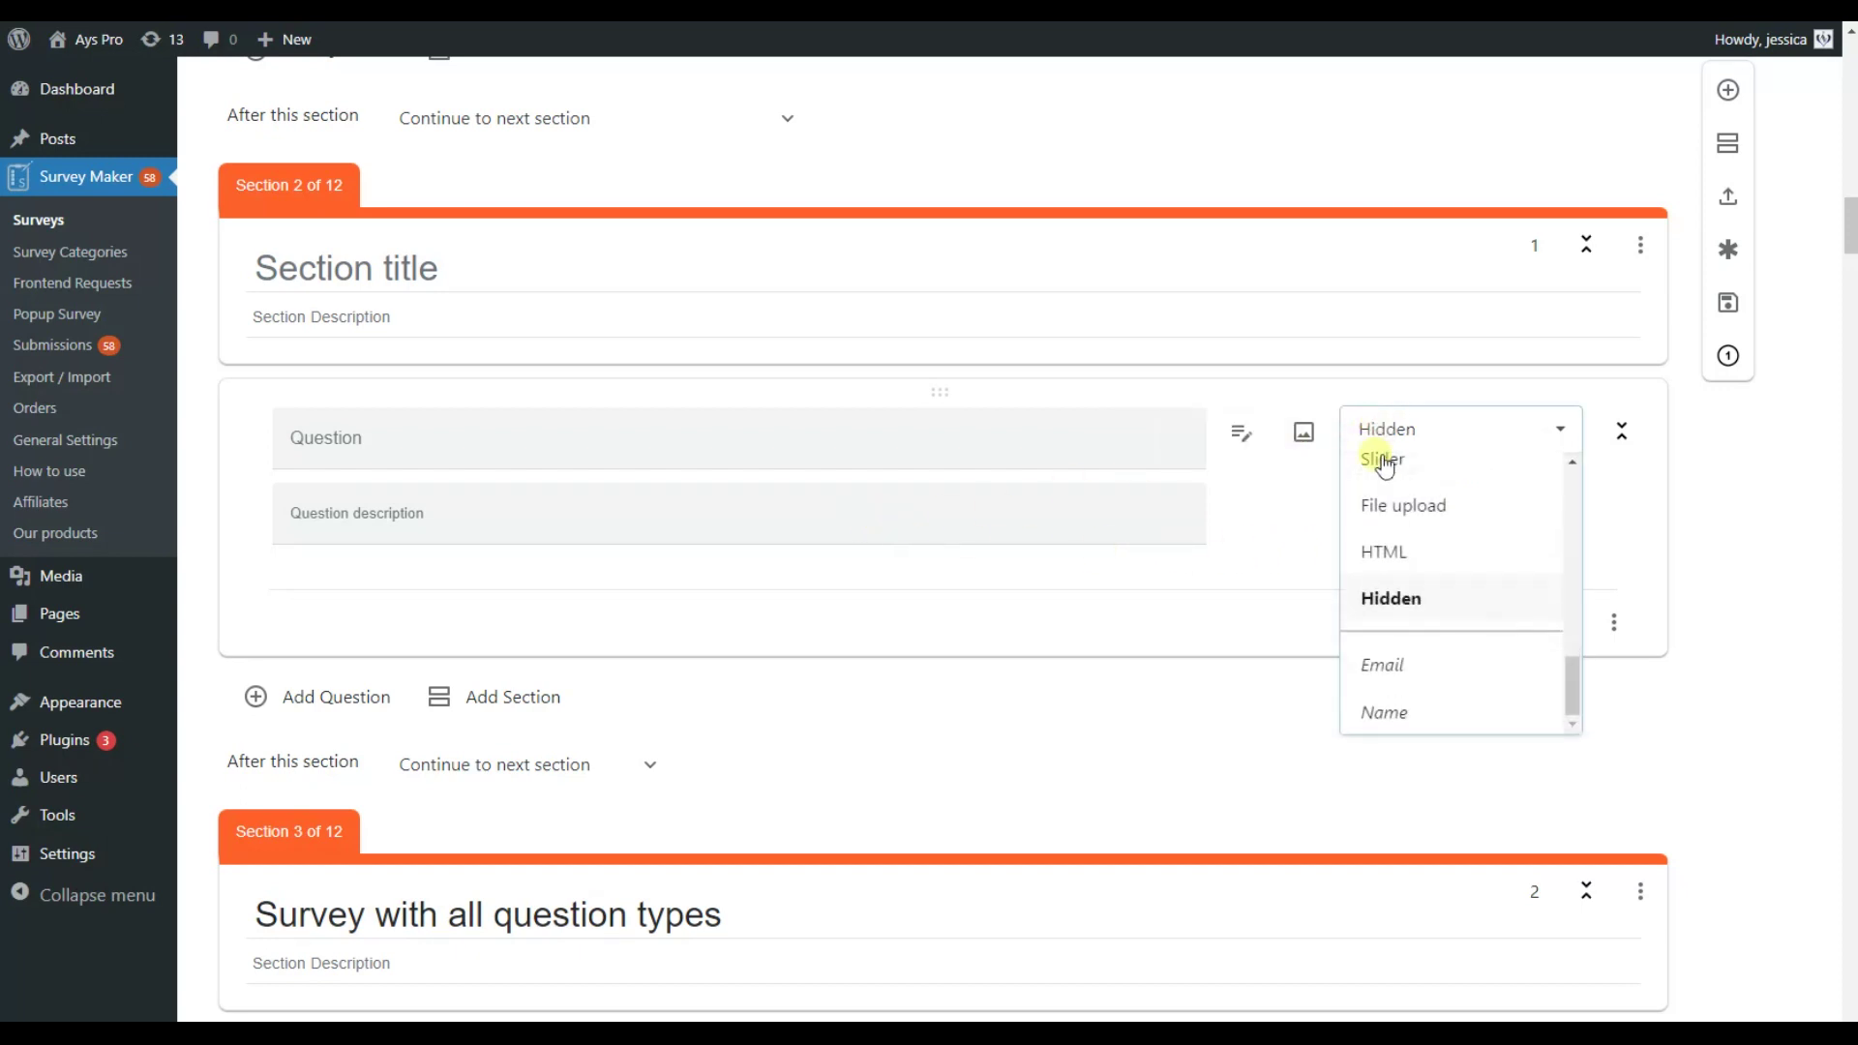
left_click(1384, 594)
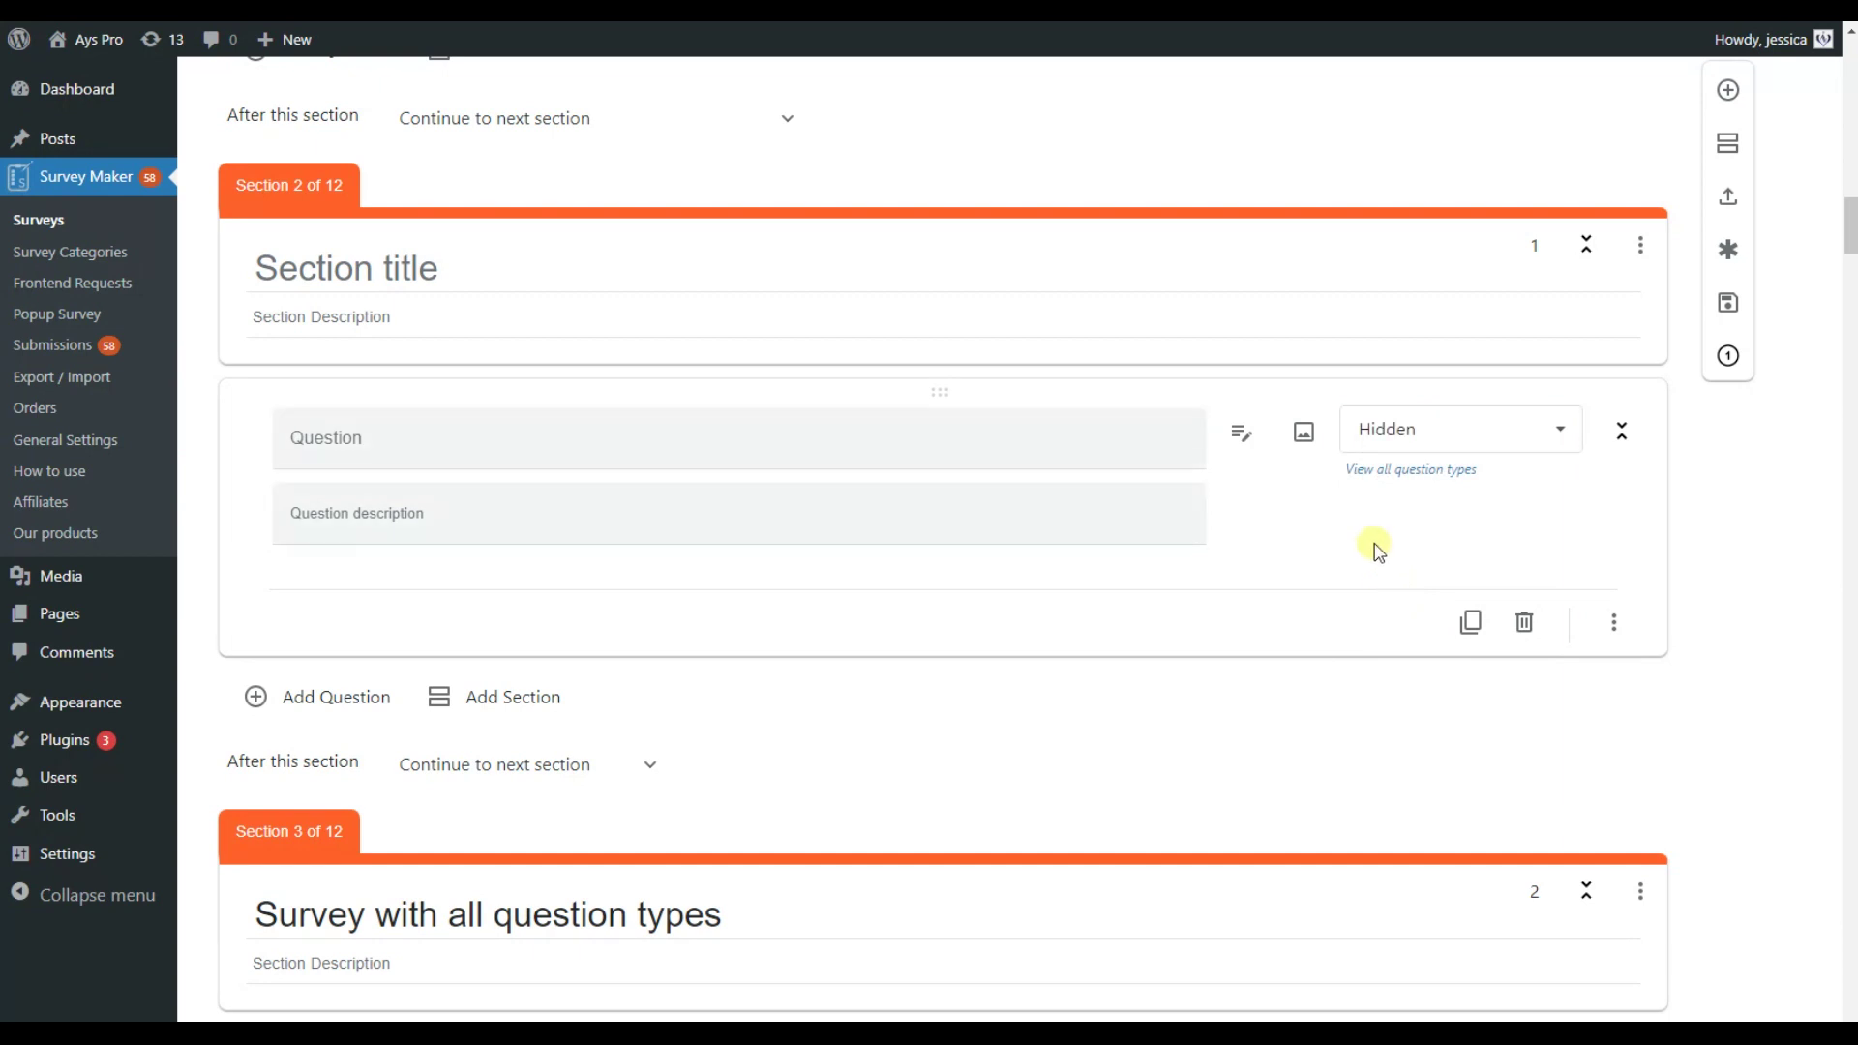
Step: Give the Hidden question a URL Parameter Name field and add a required Radio question below it
left_click(1614, 624)
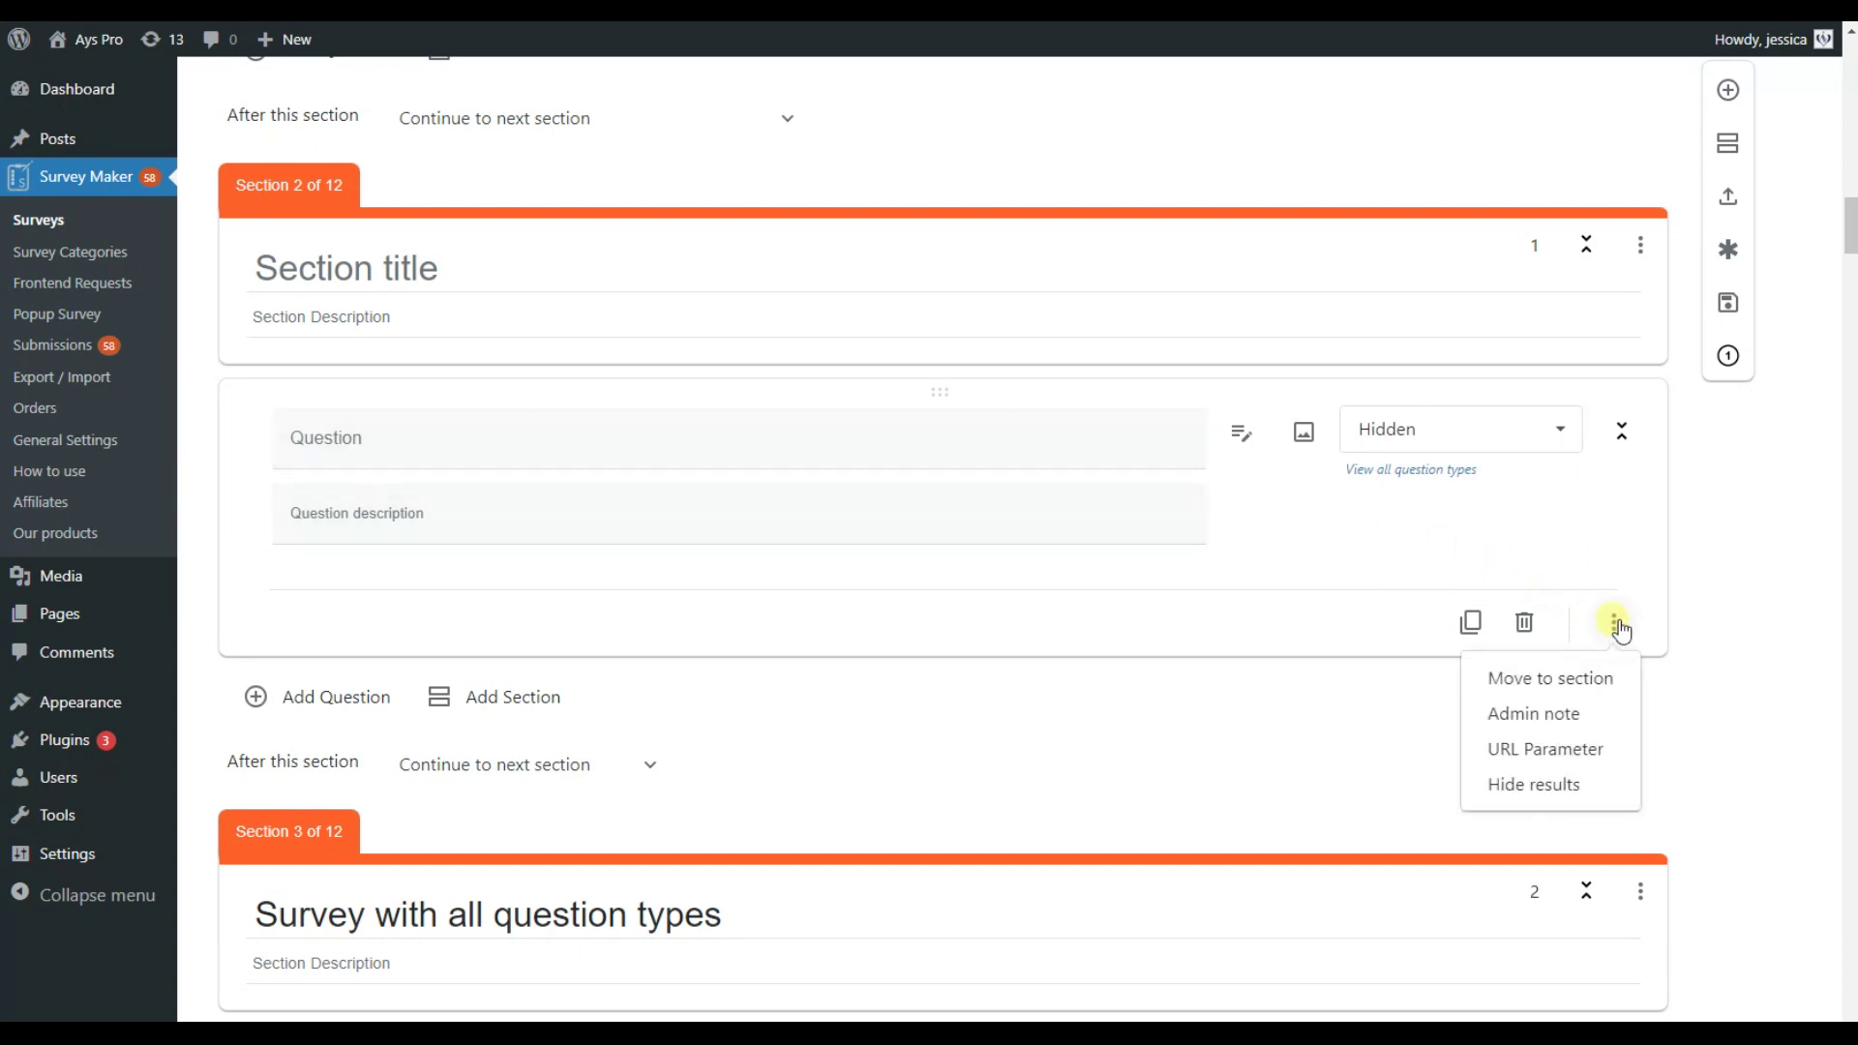
left_click(1599, 750)
left_click(371, 665)
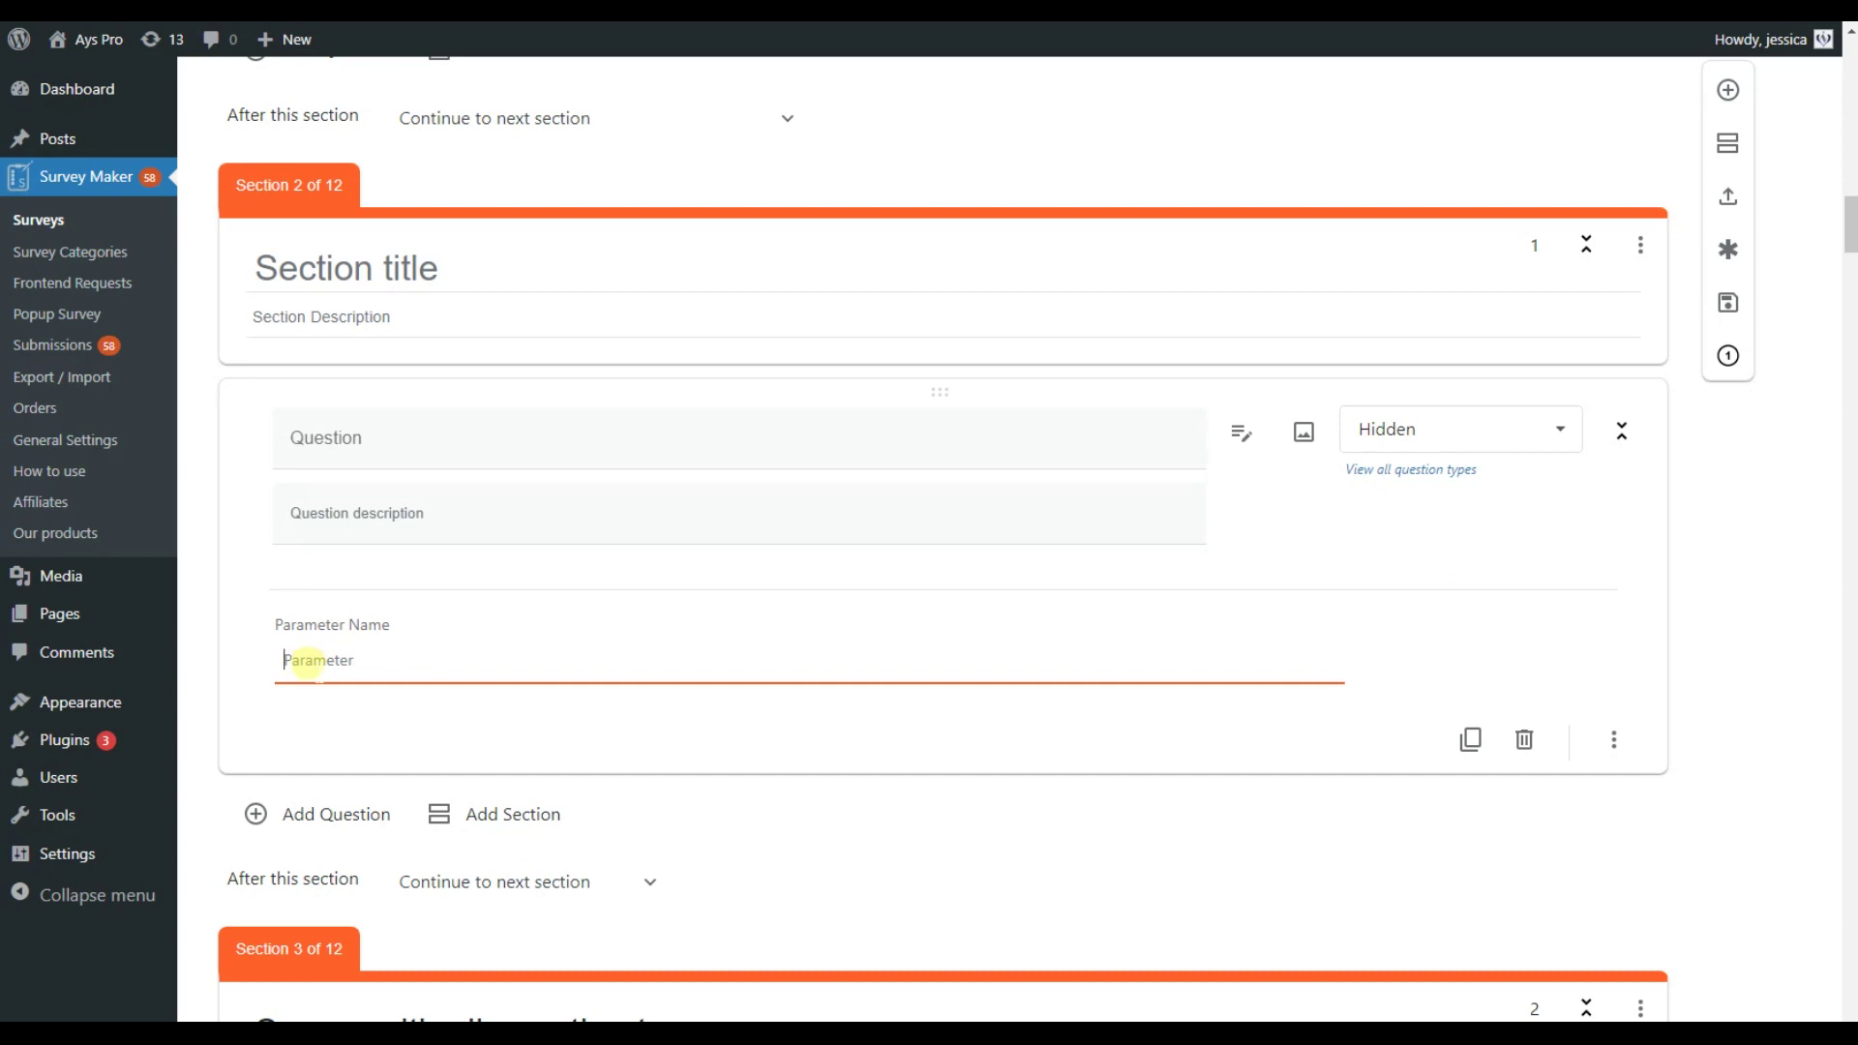
left_click(273, 704)
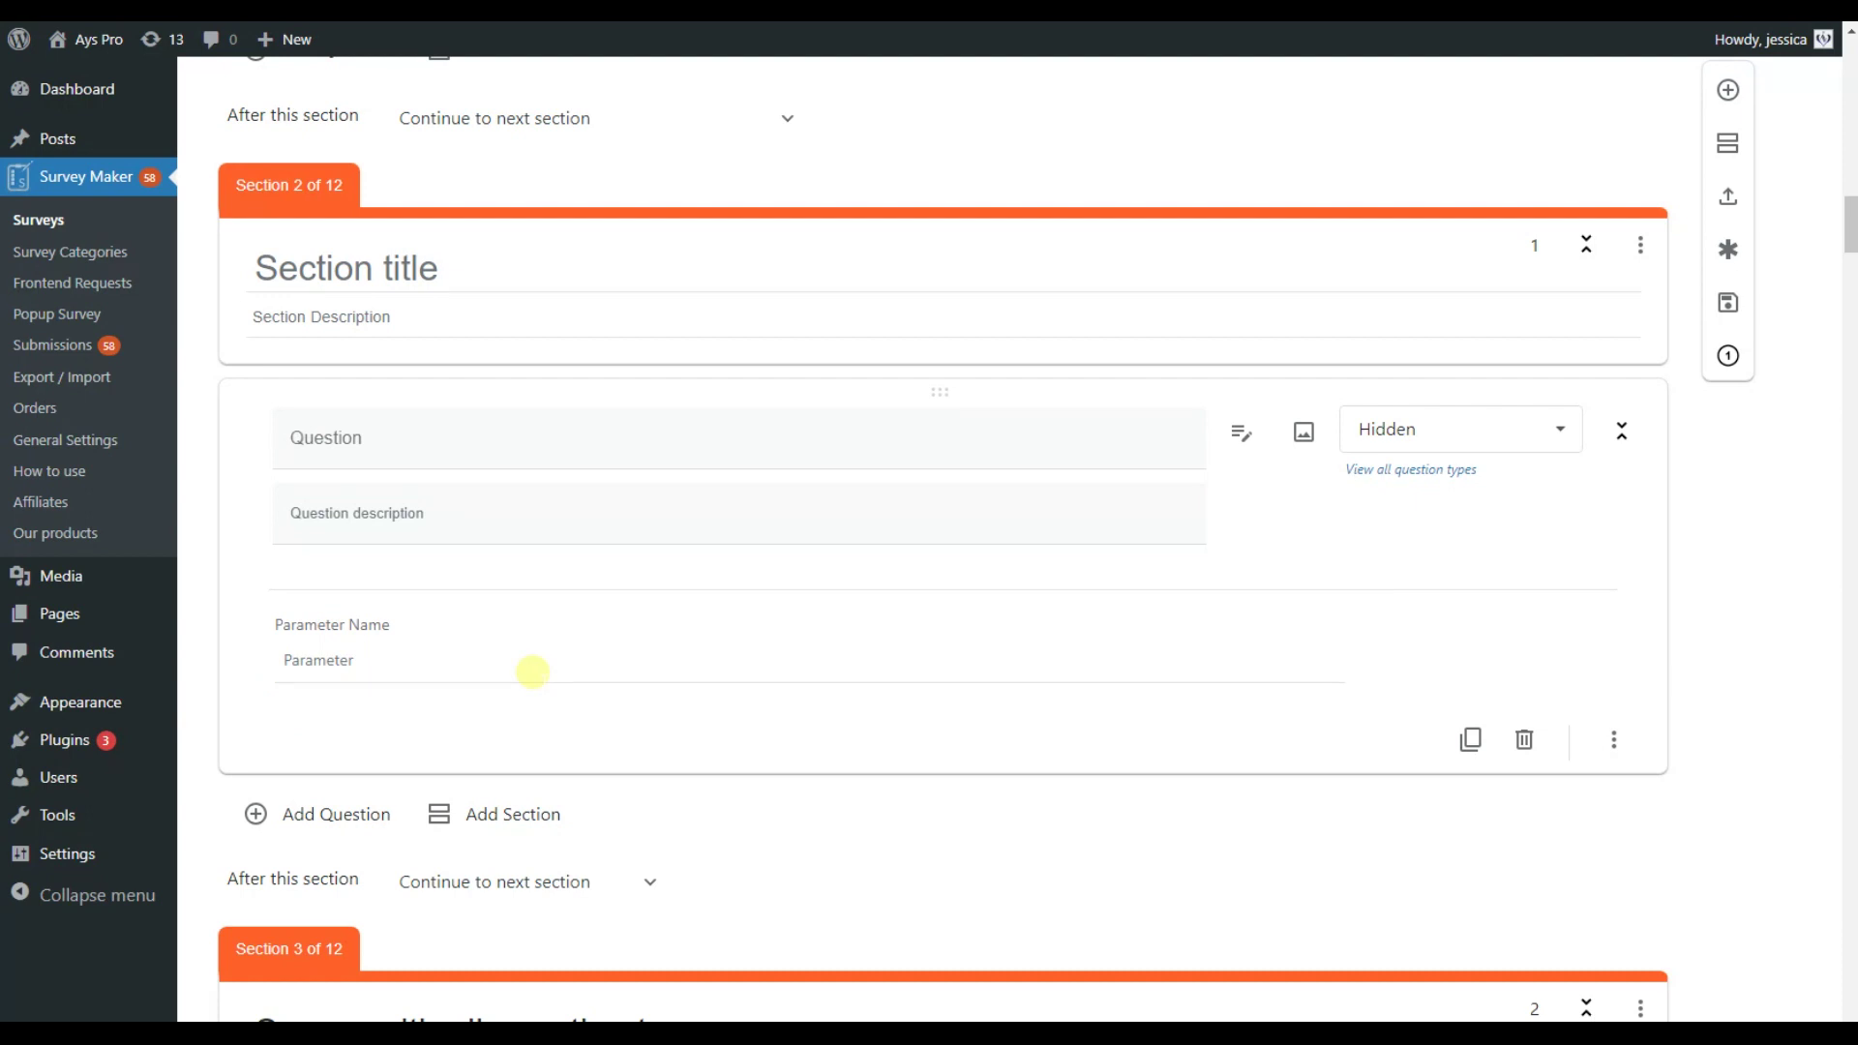
left_click(298, 824)
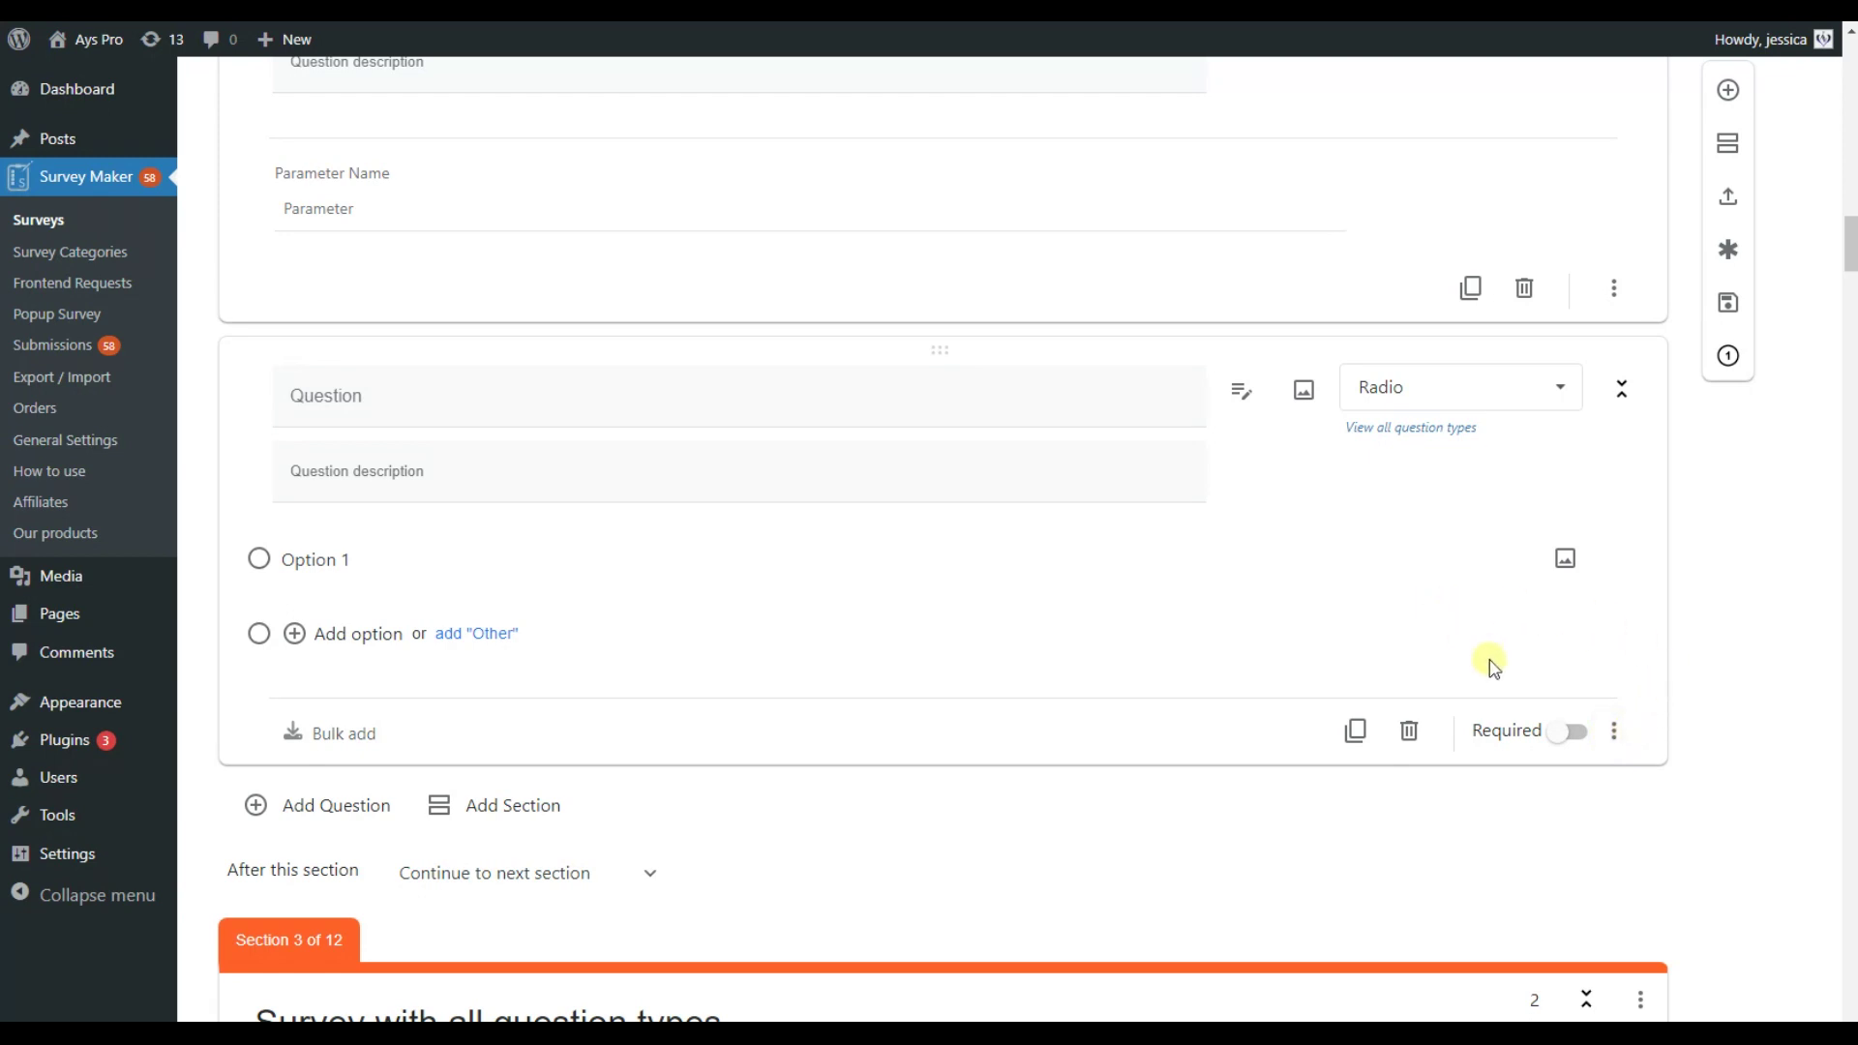
left_click(1585, 738)
Step: Insert the Personality-Typing image from the Media Library into the Radio question
left_click(1305, 390)
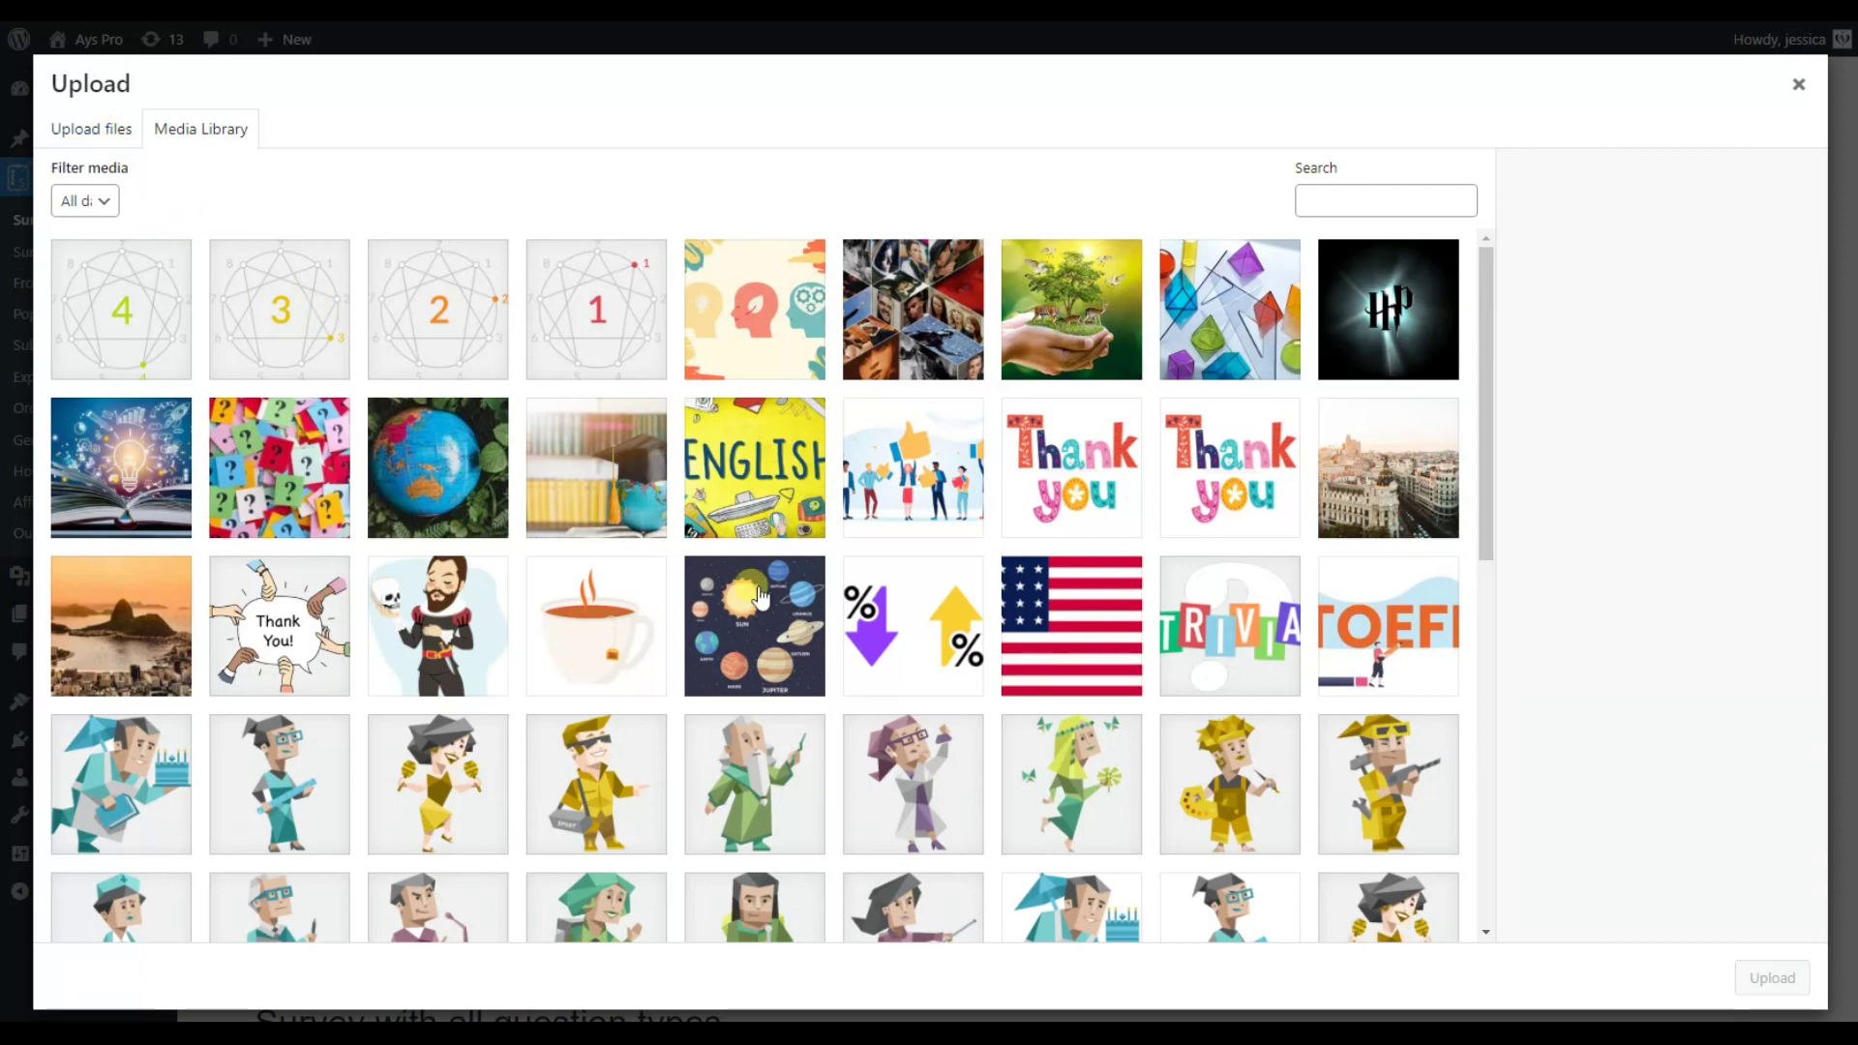
left_click(714, 344)
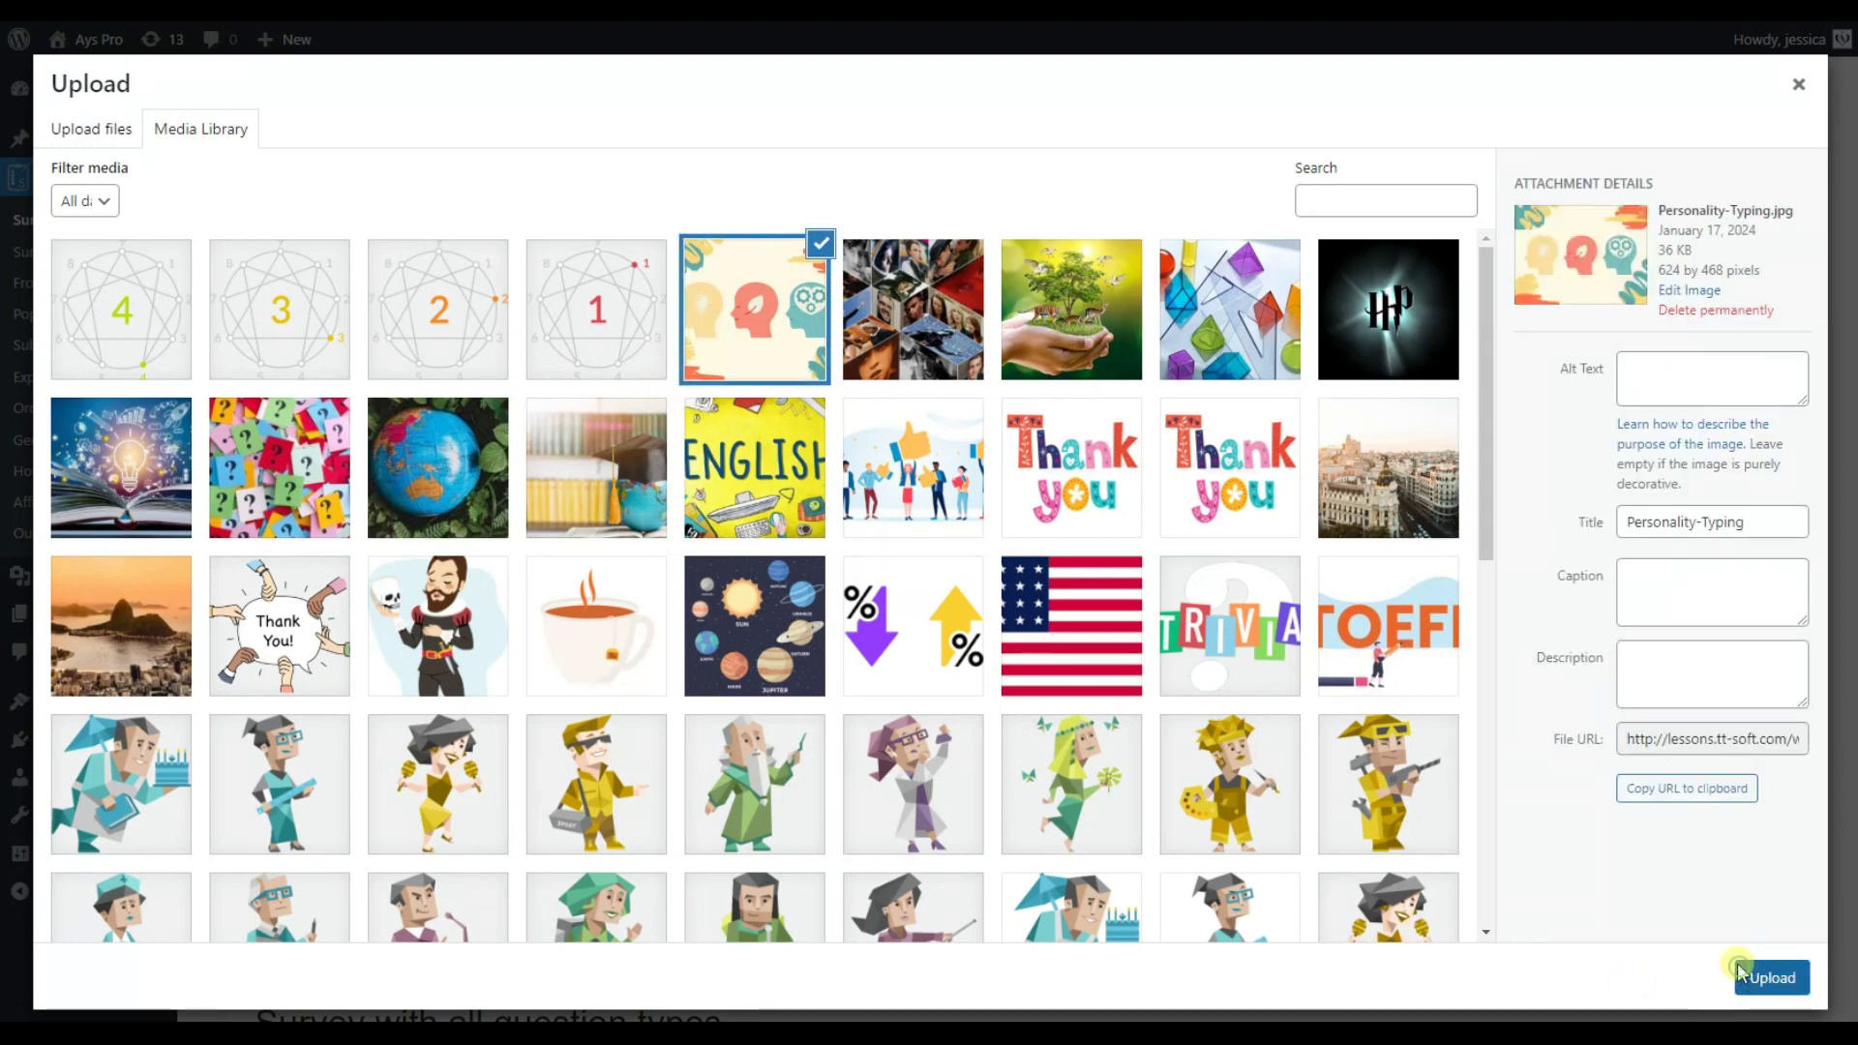
left_click(1746, 975)
scroll(1374, 745, "down", 3)
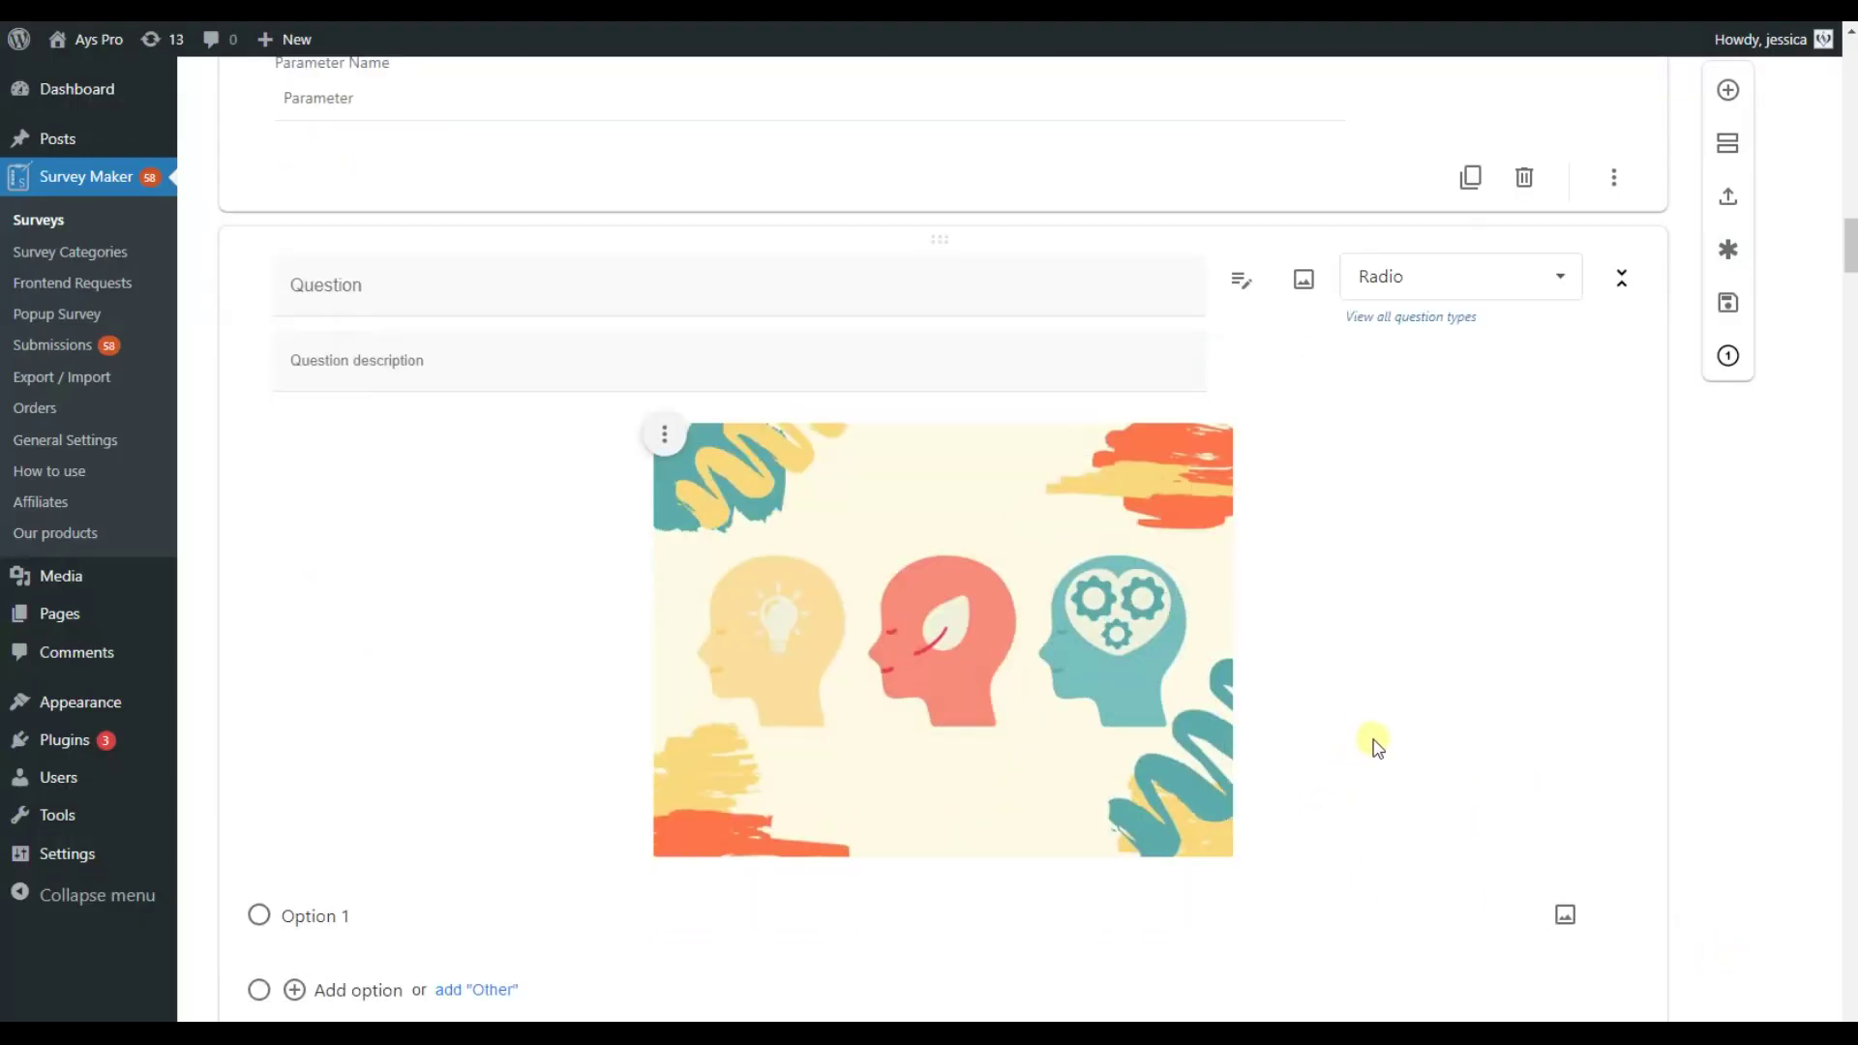
left_click(1615, 864)
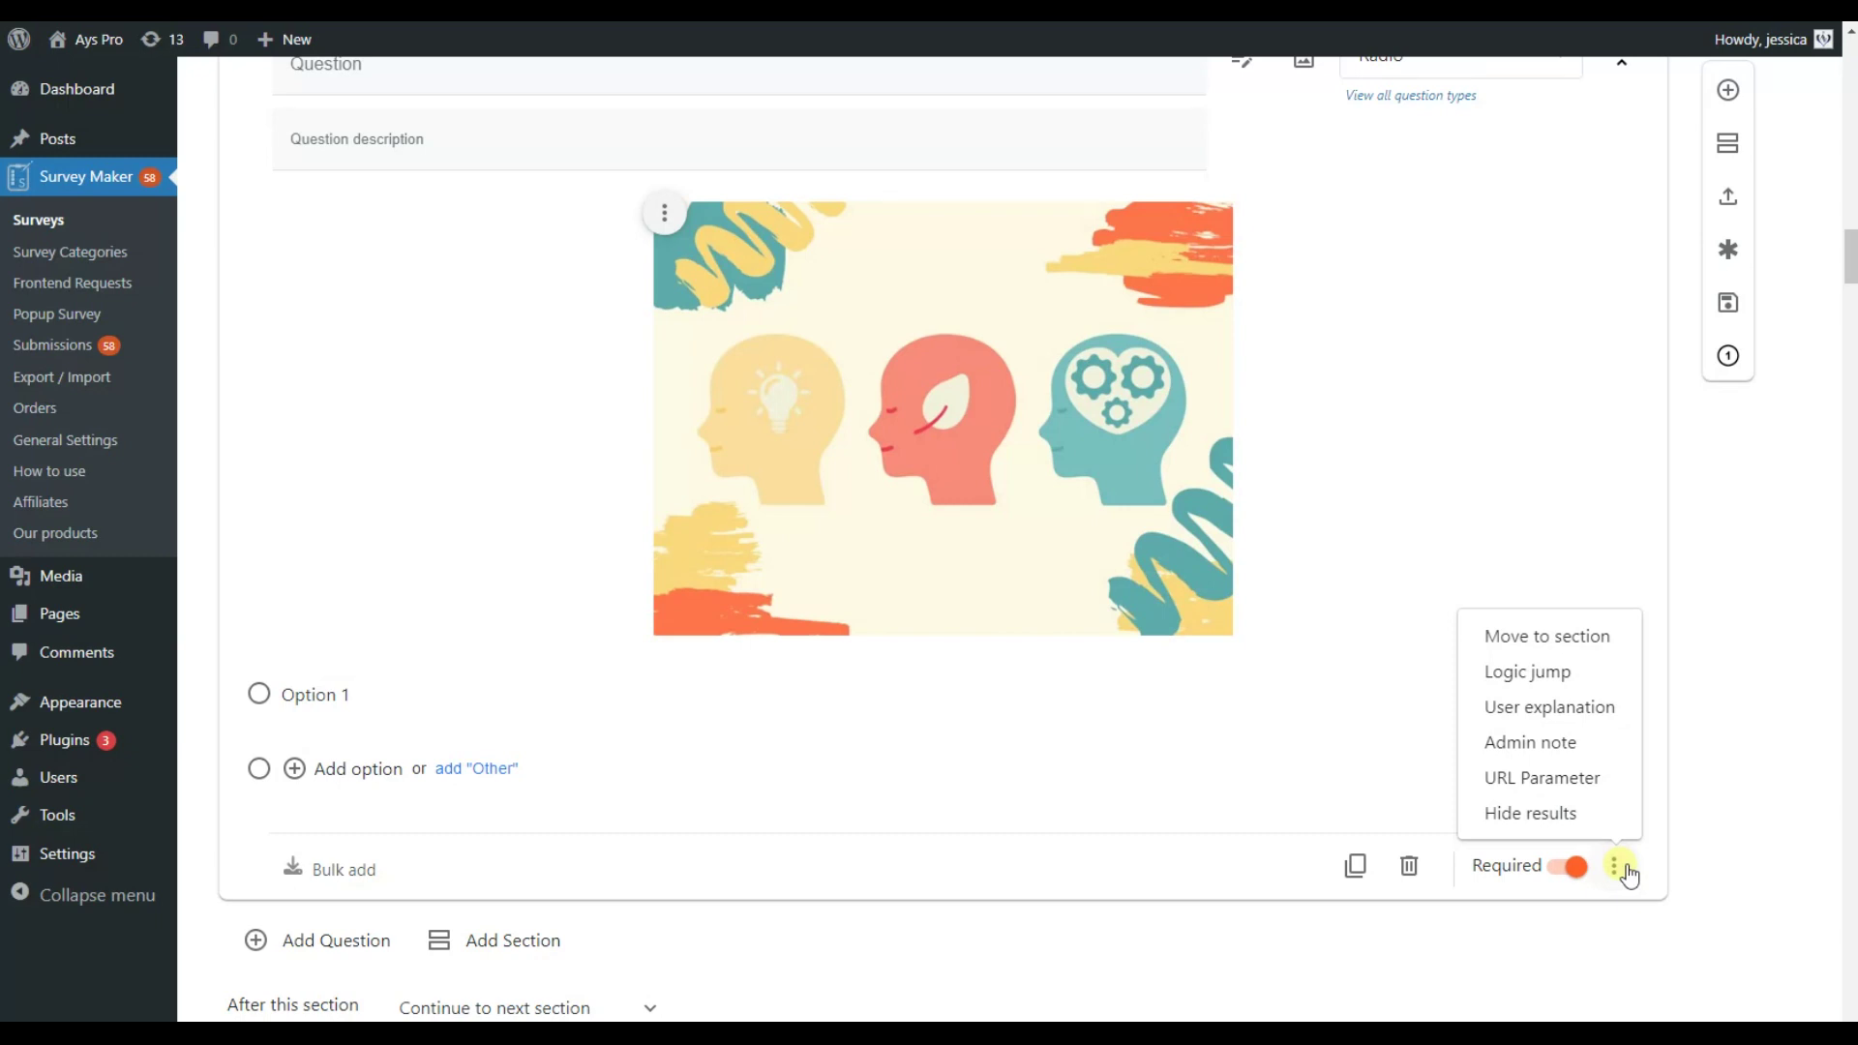
Step: Move the Radio question into another section using Move to section
left_click(1568, 643)
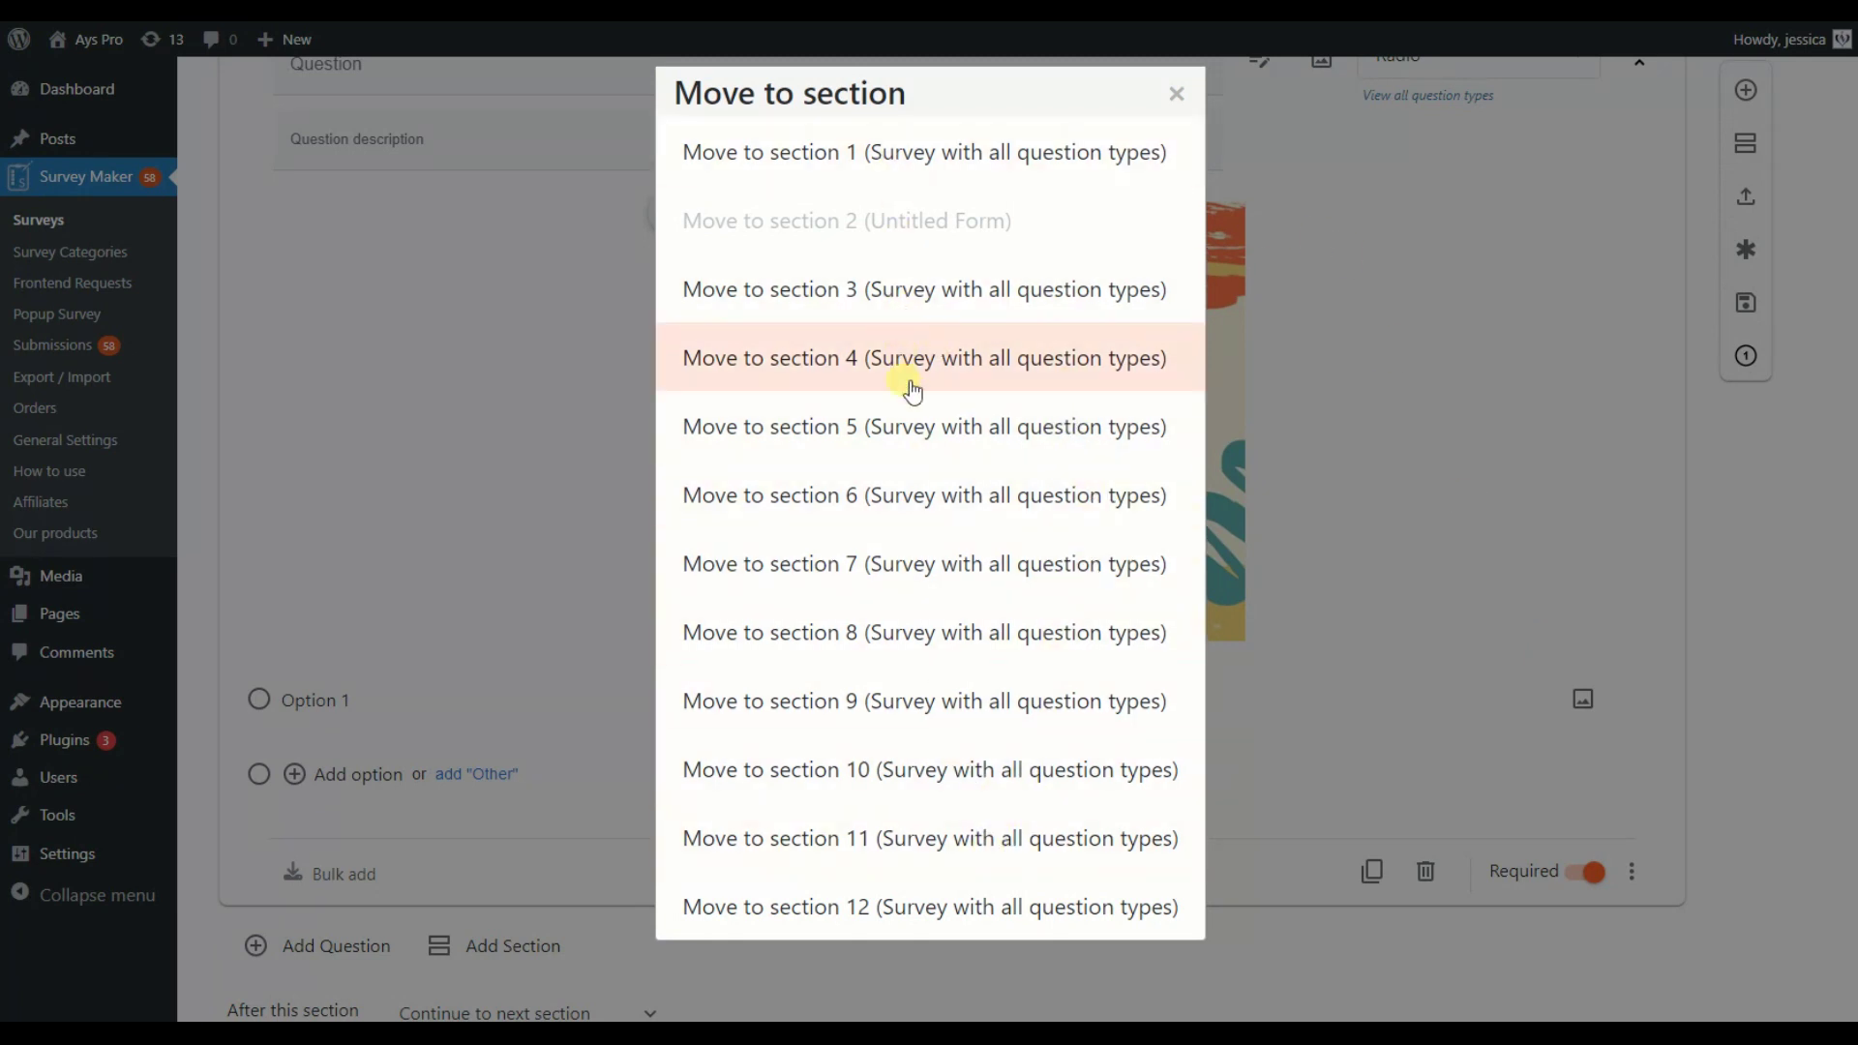
left_click(985, 424)
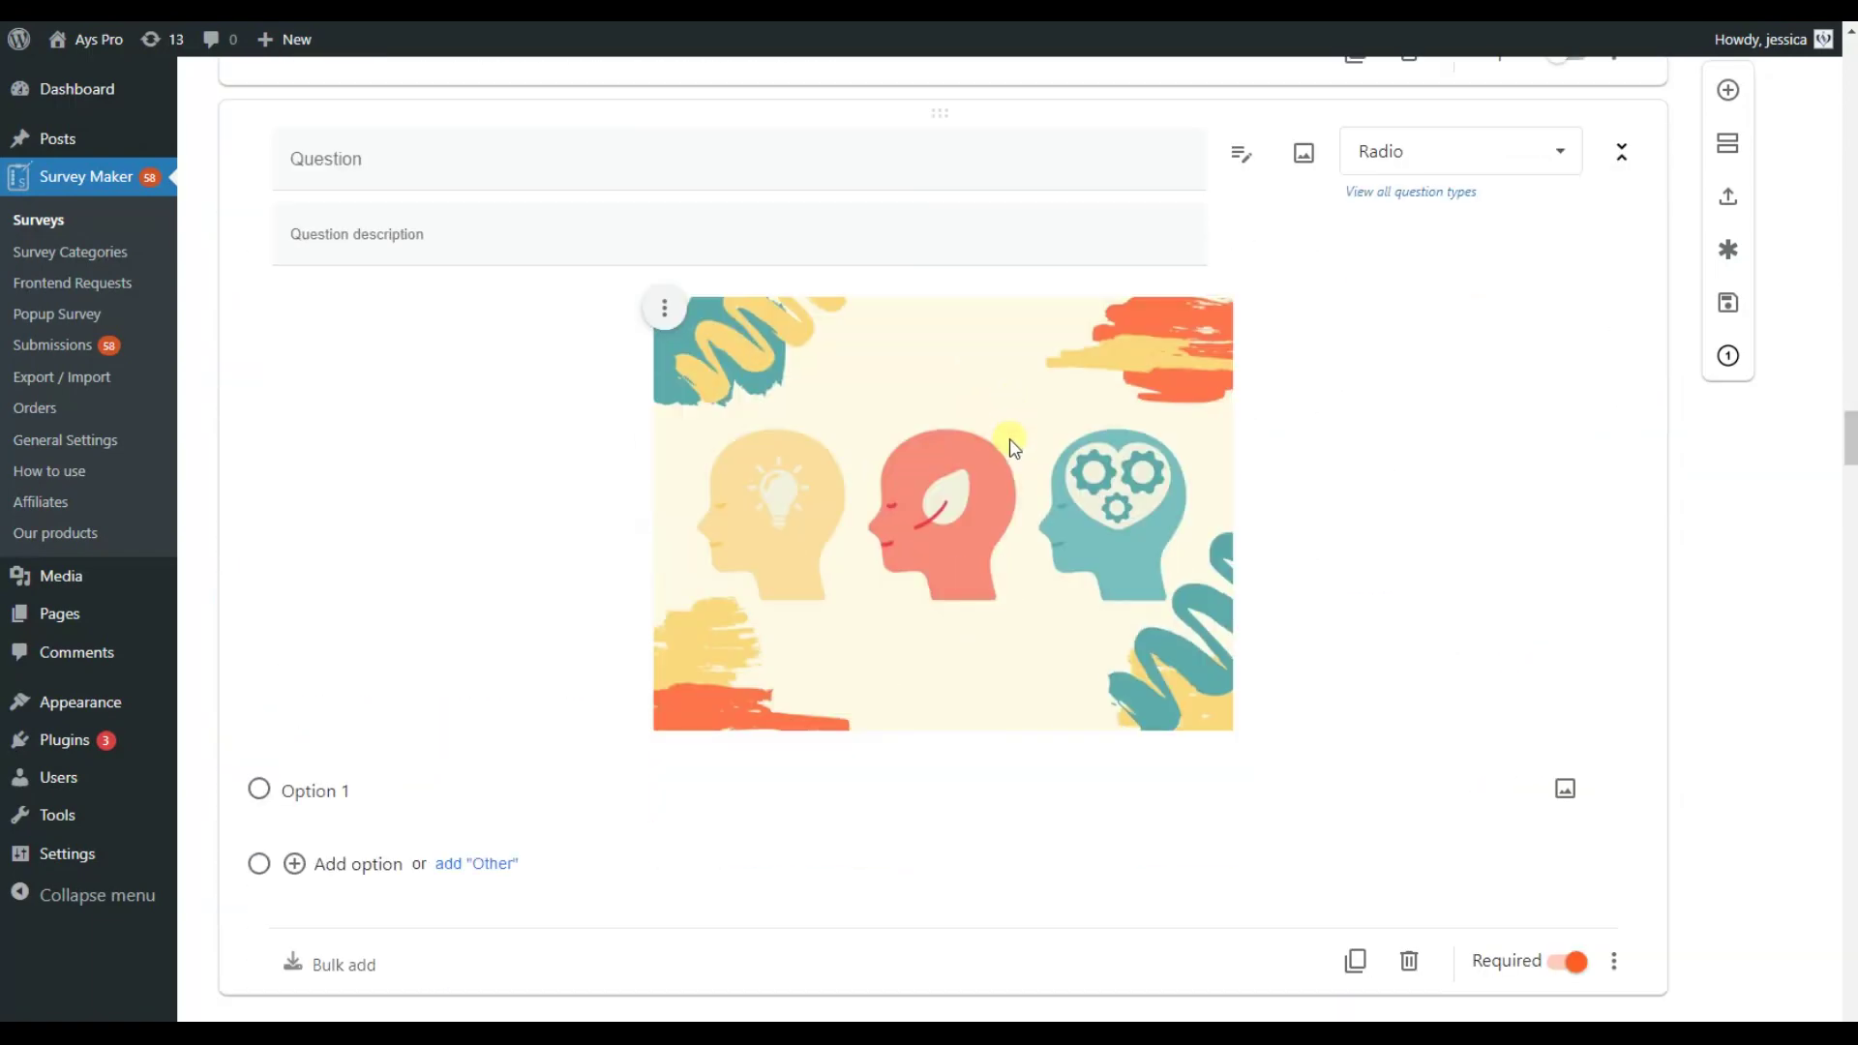
scroll(1016, 455, "down", 1)
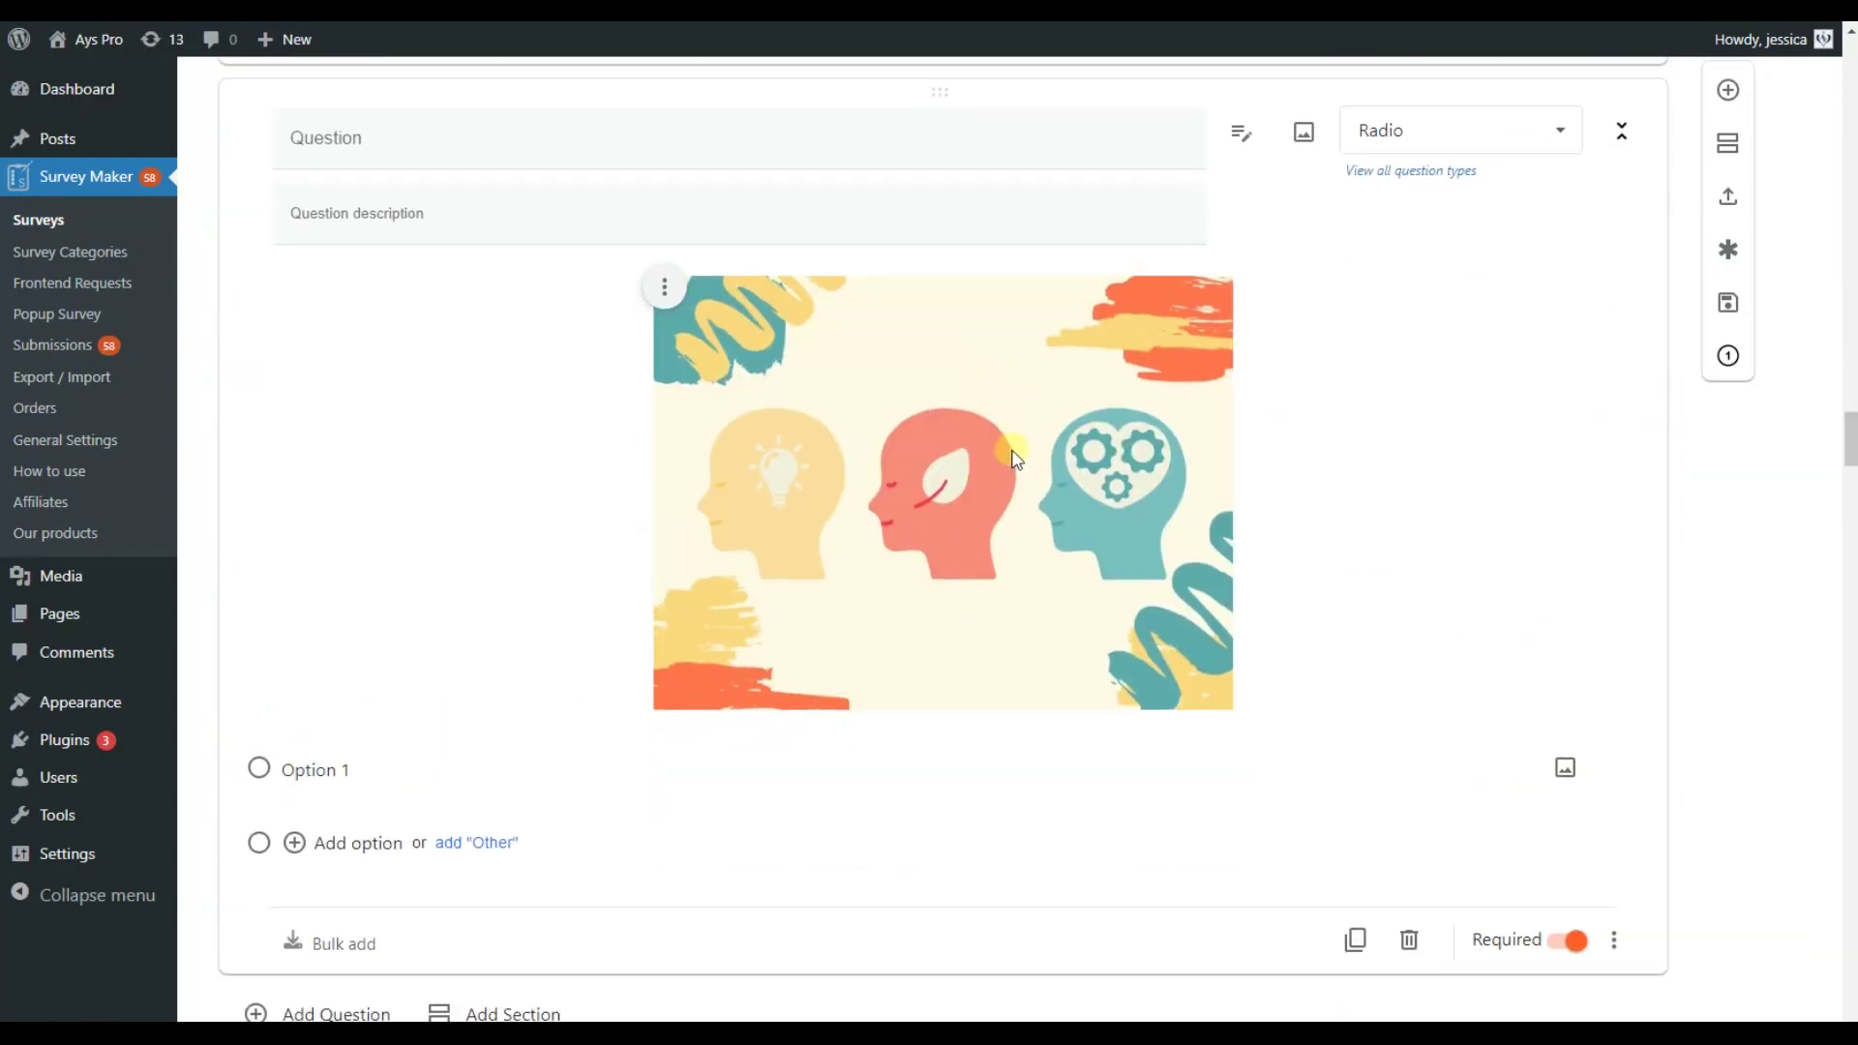
scroll(1015, 459, "down", 1)
left_click(1614, 850)
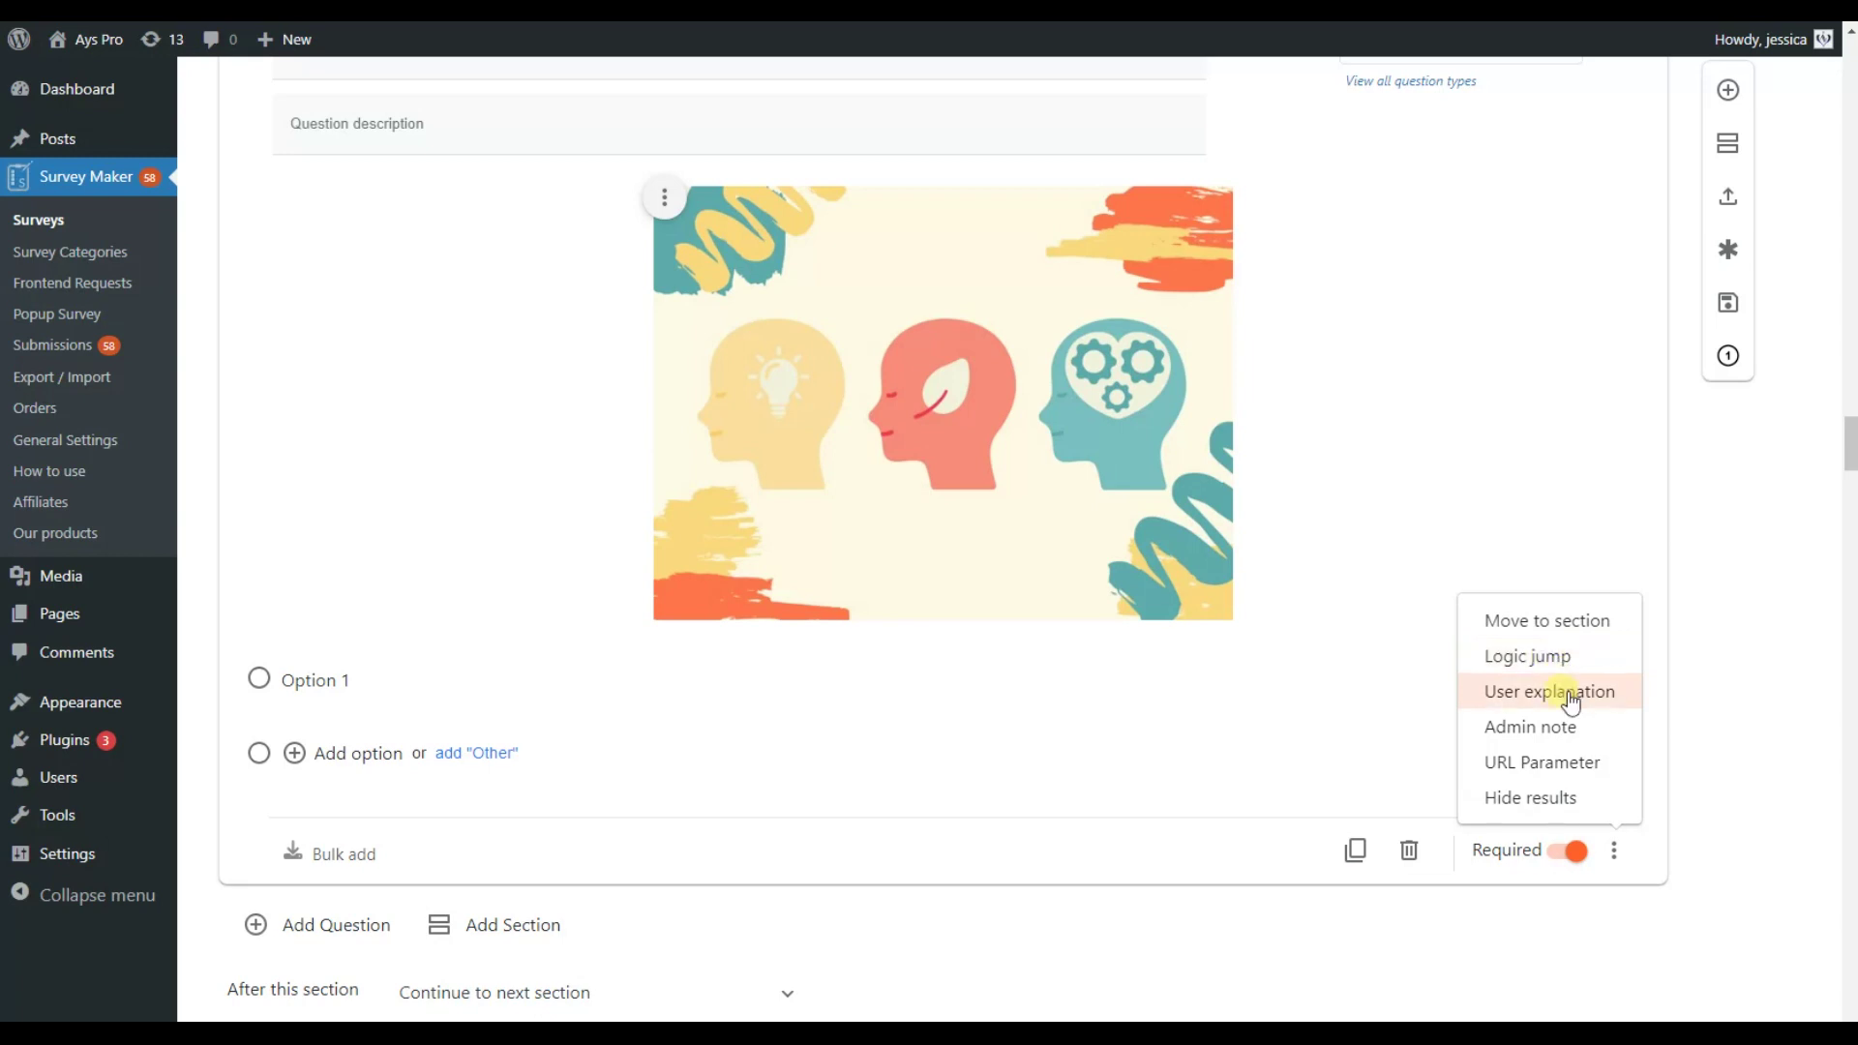
Step: Add a User explanation field and an Admin note field to the Radio question
left_click(1569, 692)
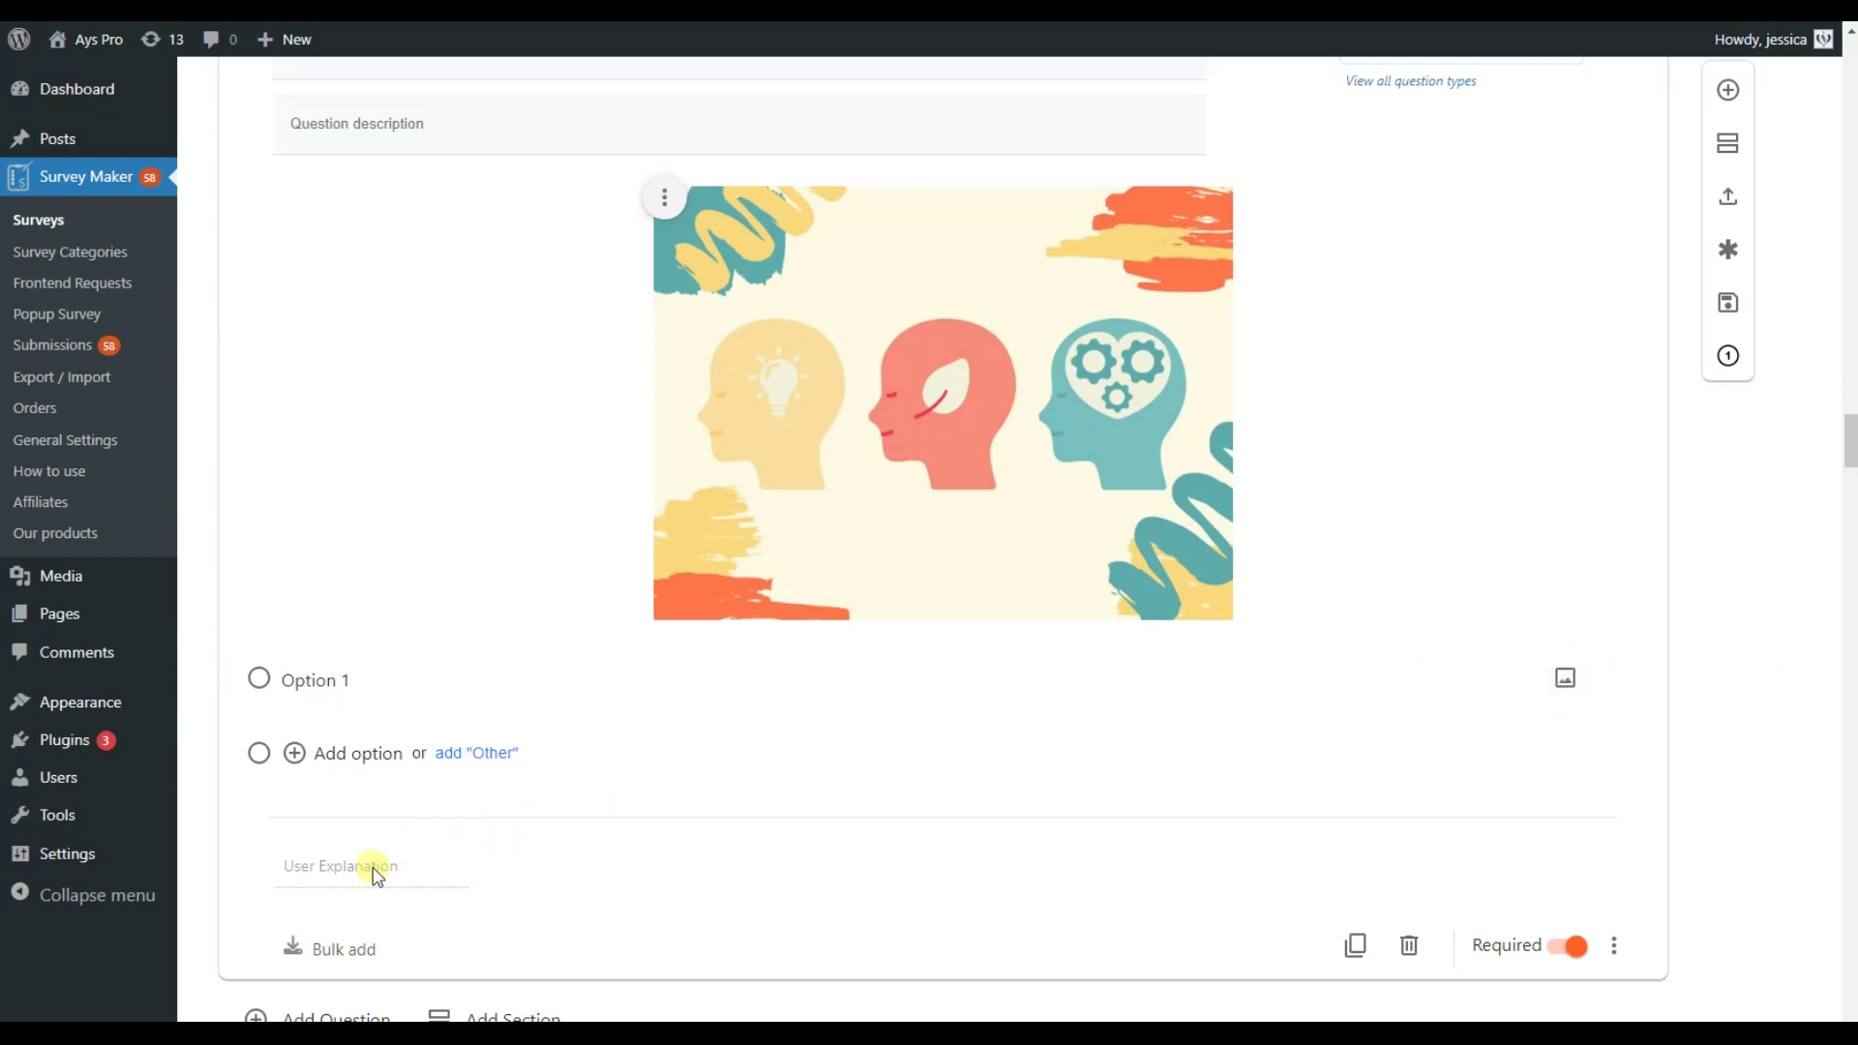
left_click(1614, 945)
left_click(1555, 829)
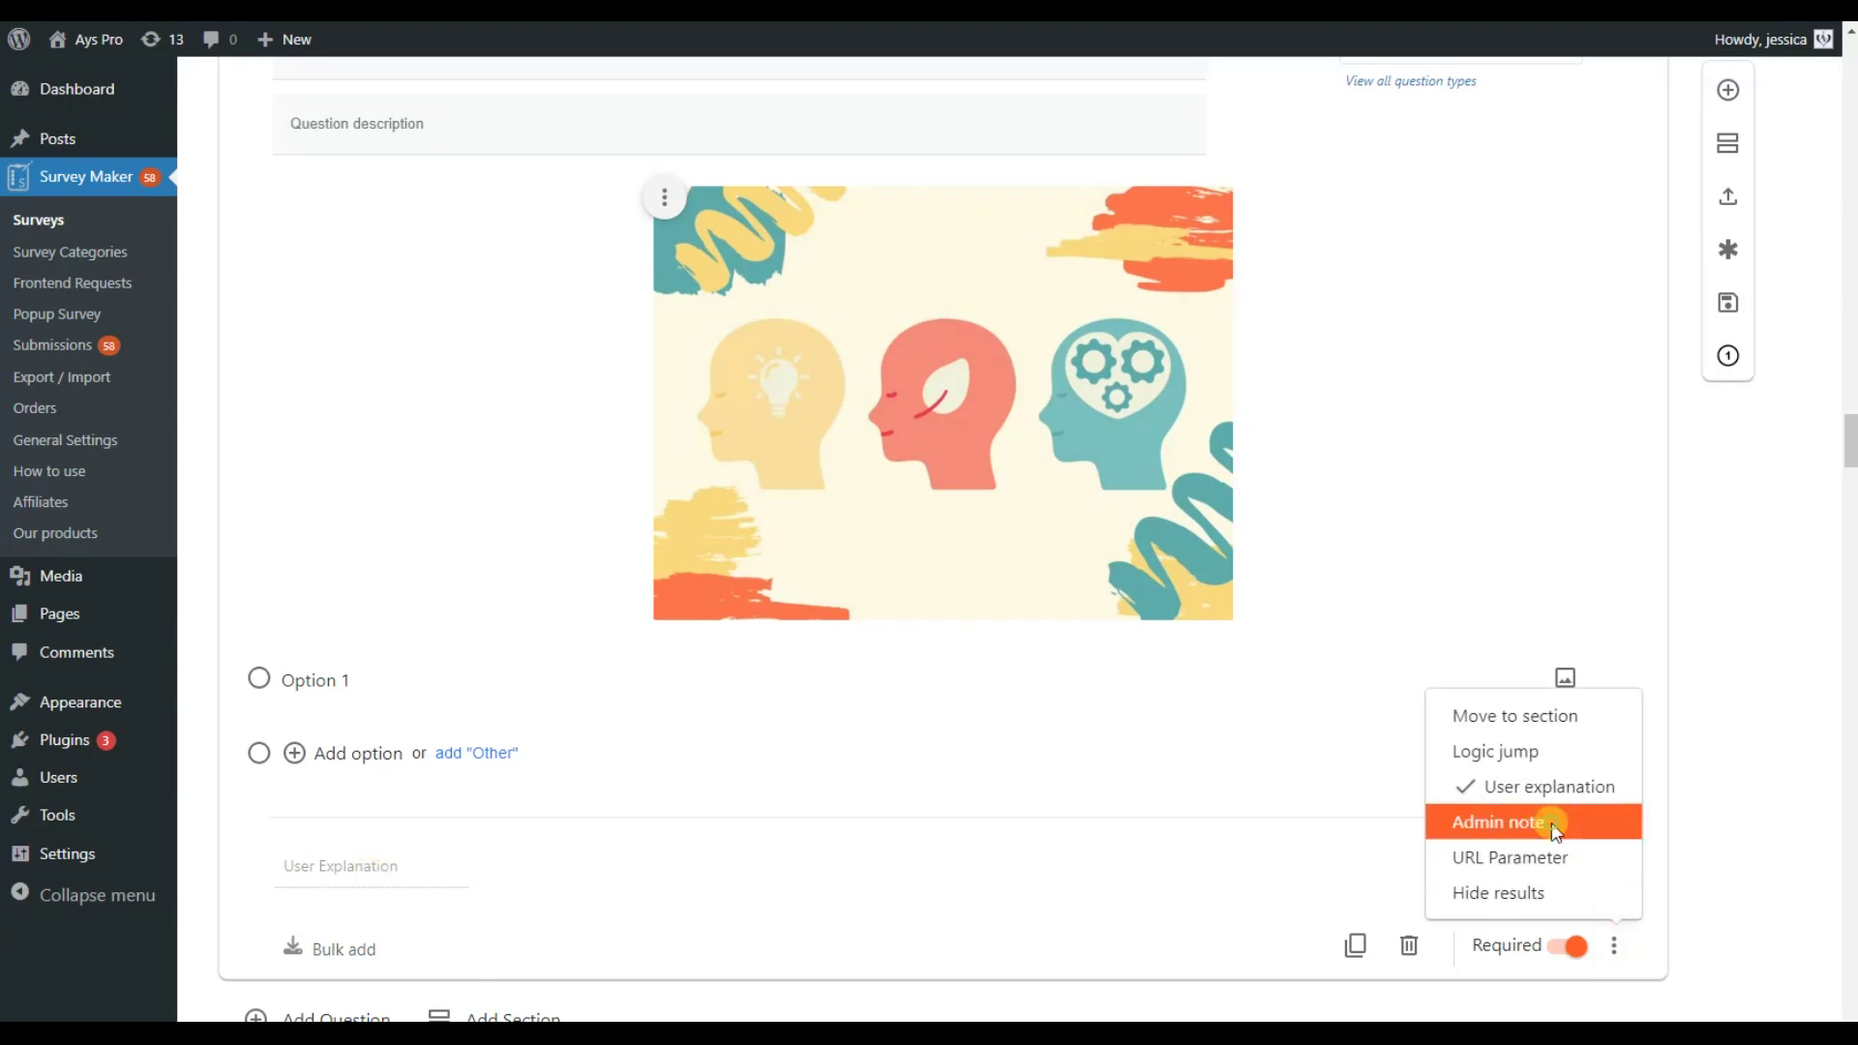
scroll(464, 881, "down", 1)
left_click(407, 848)
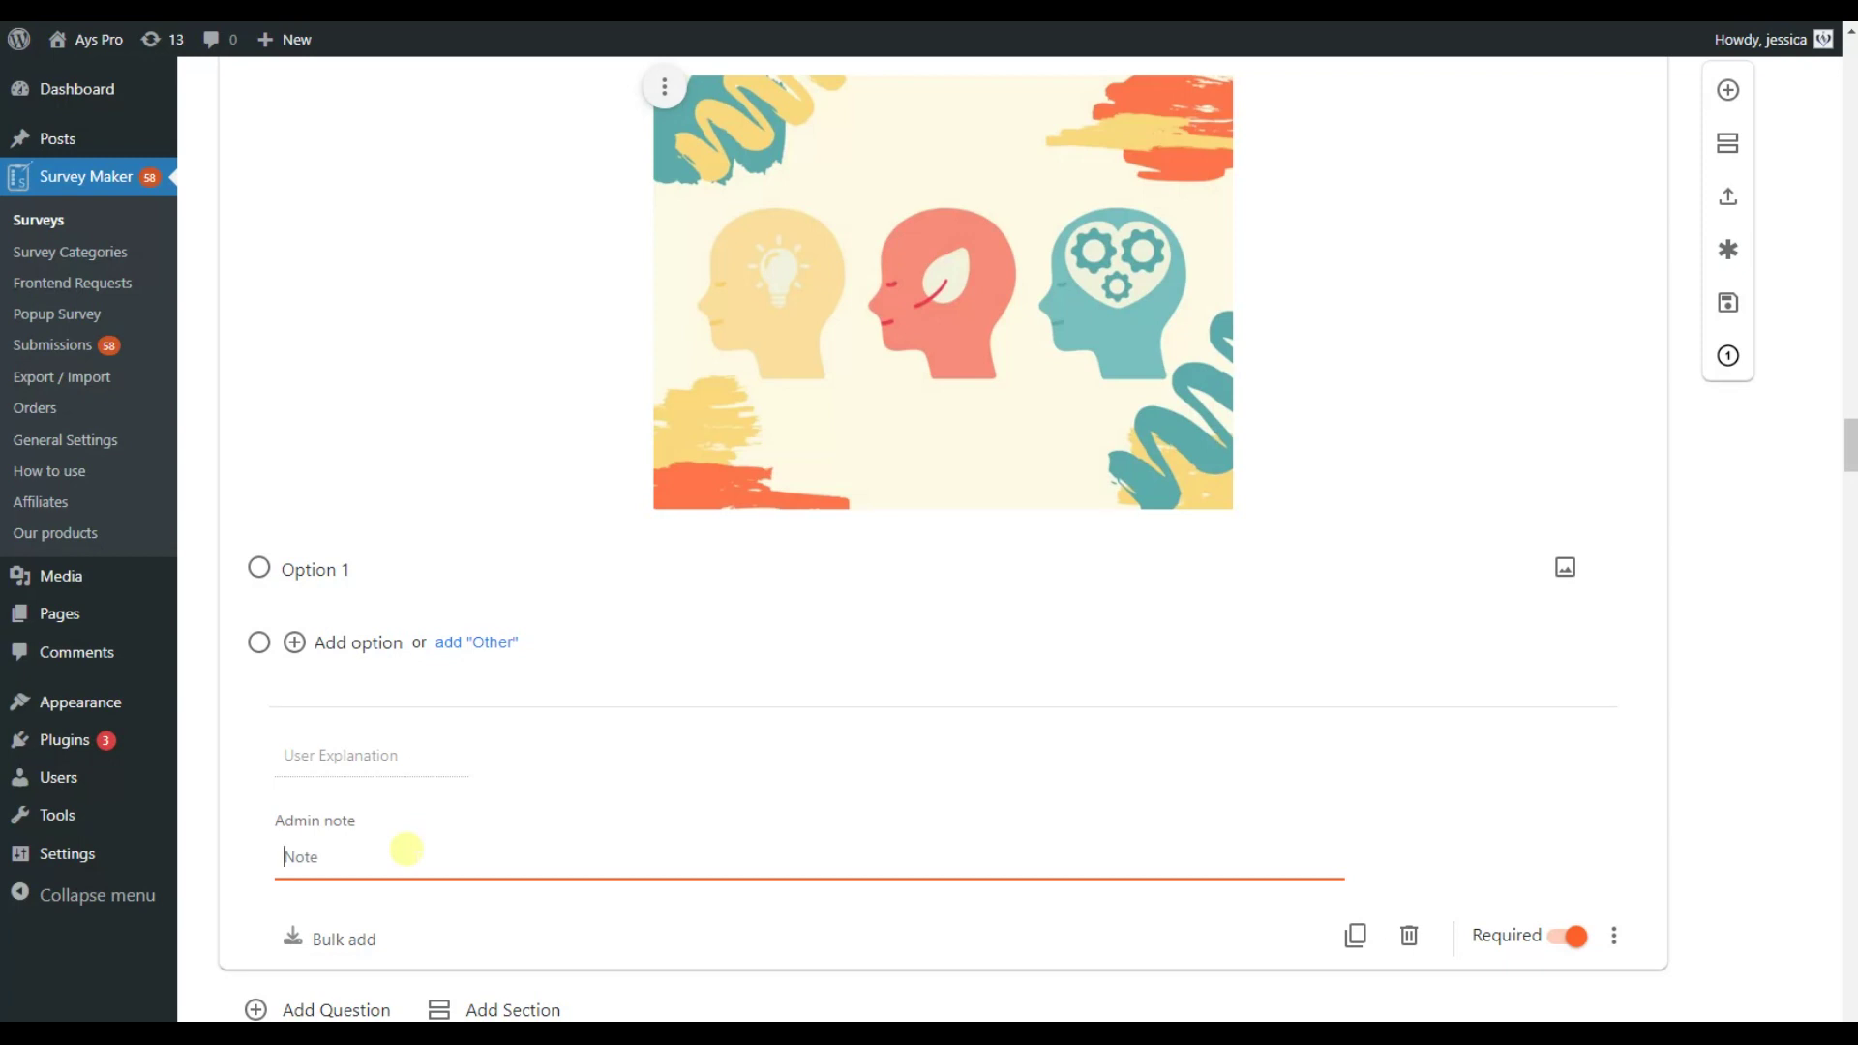
scroll(1477, 840, "up", 3)
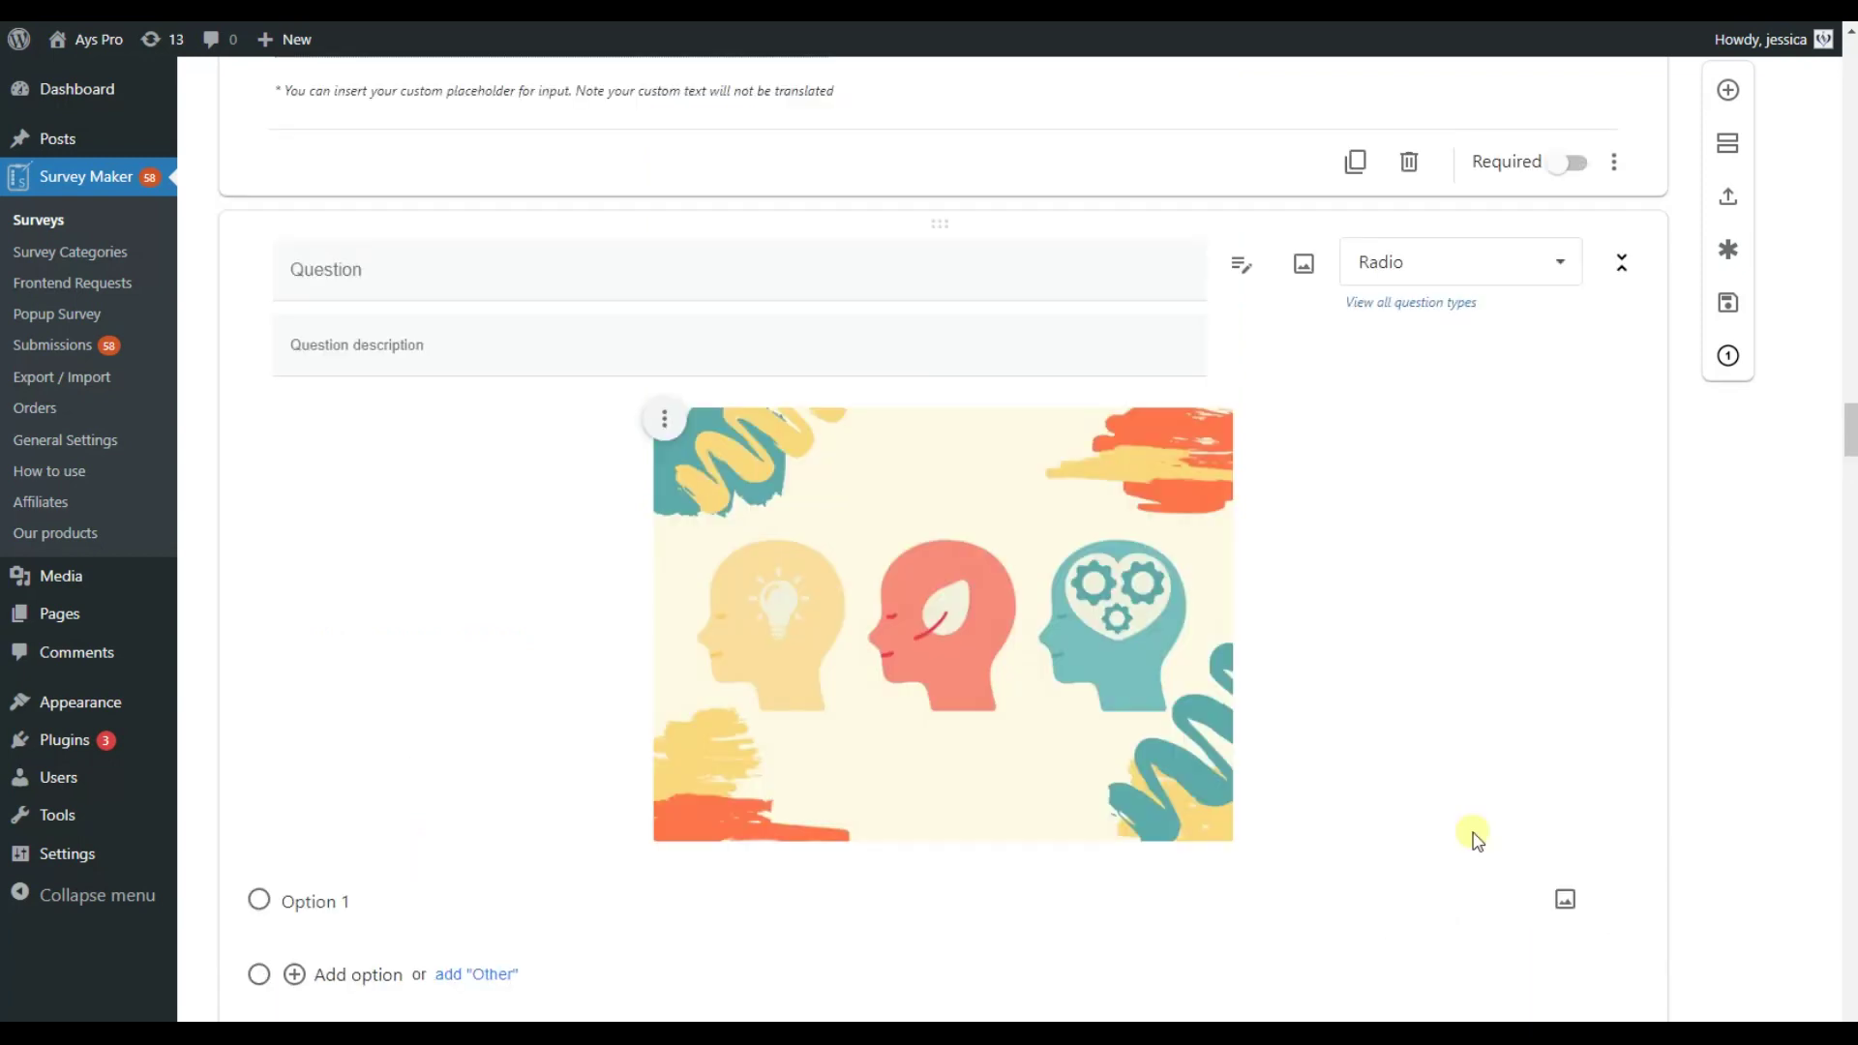
left_click(1465, 306)
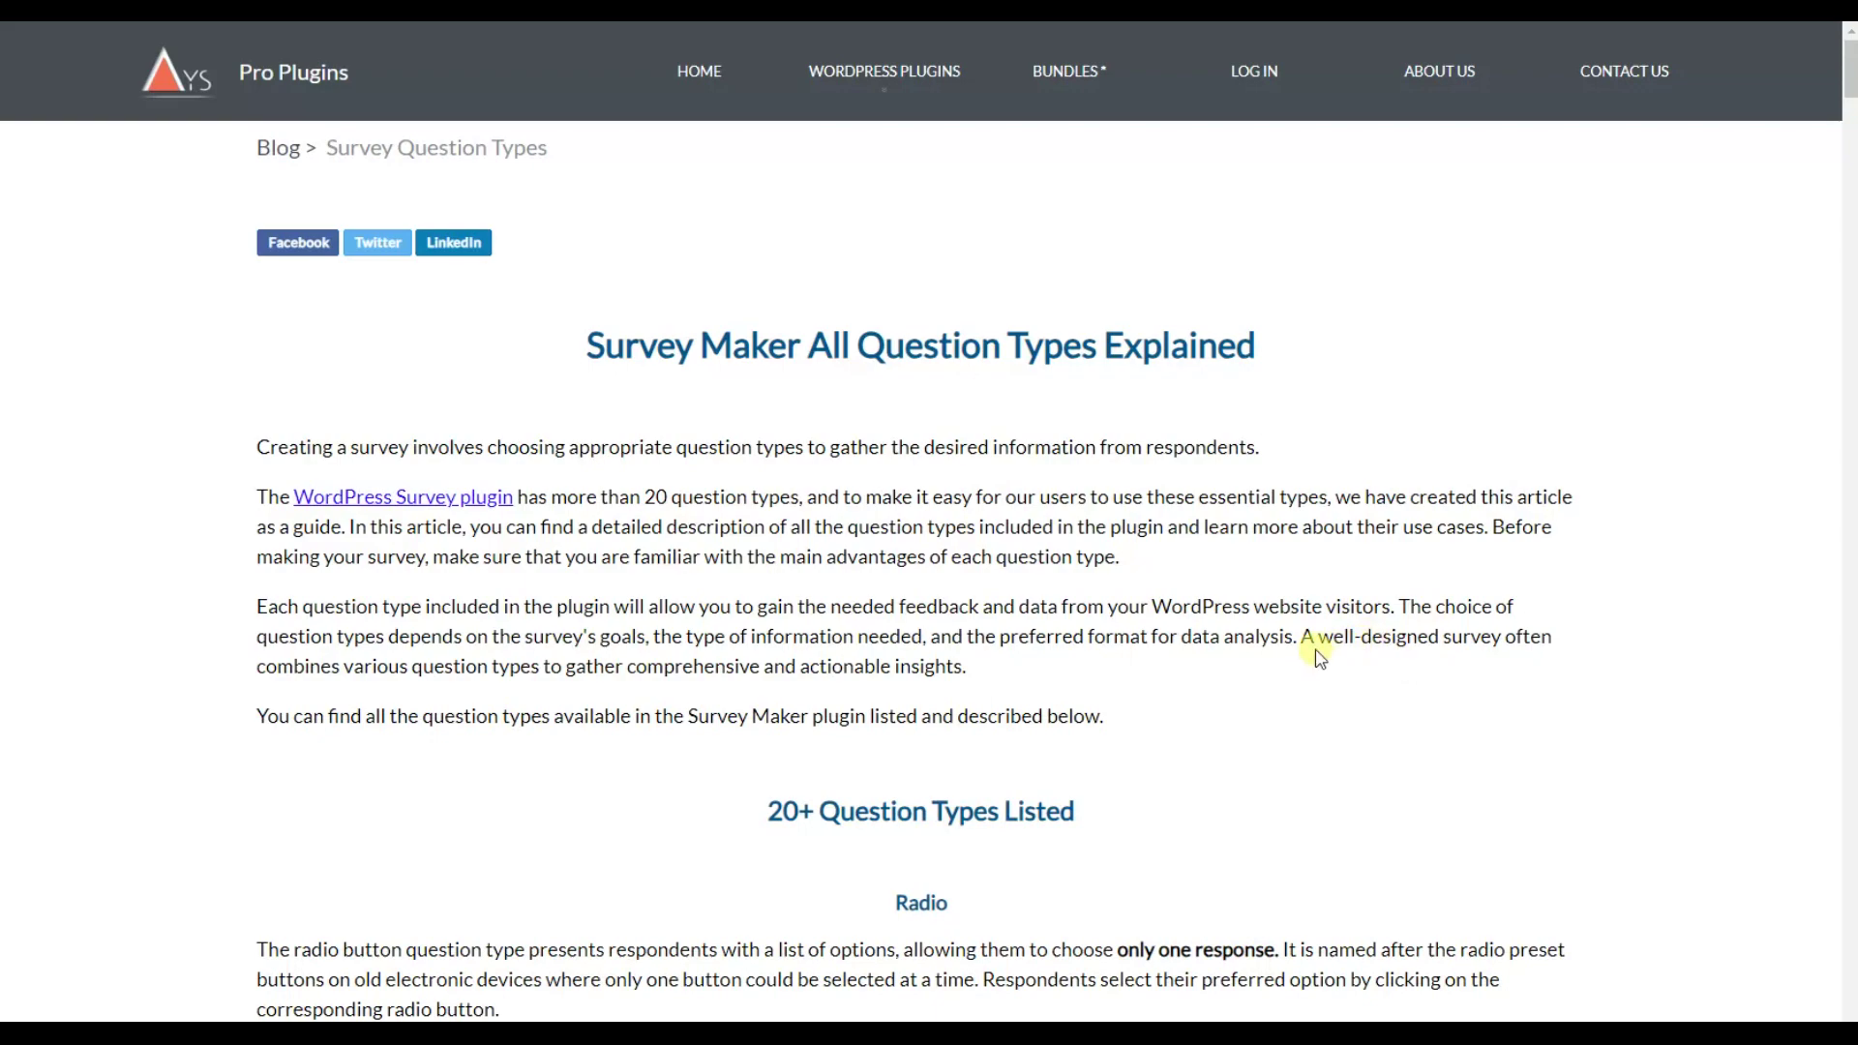
Step: Scroll through the 'Survey Maker All Question Types Explained' article down to the Dropdown type
scroll(1340, 656, "down", 1)
scroll(1340, 656, "down", 8)
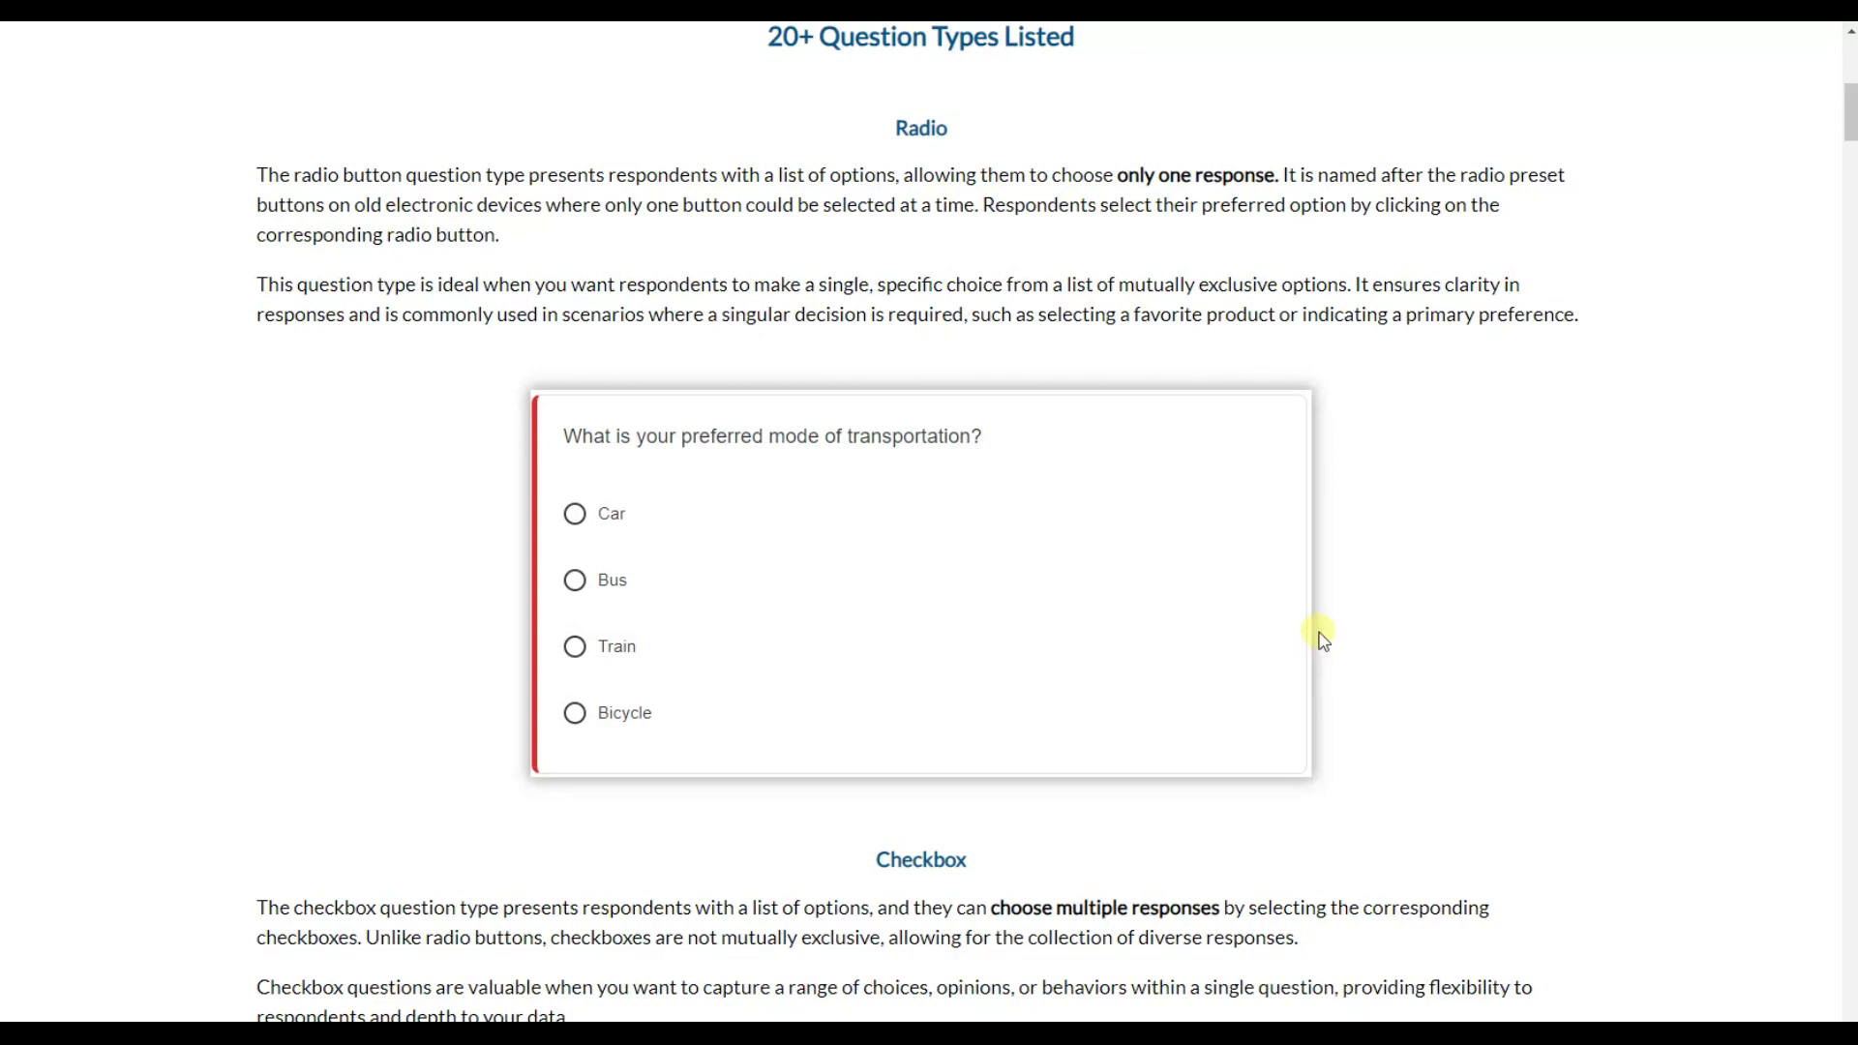
scroll(1322, 638, "down", 5)
scroll(1333, 646, "down", 5)
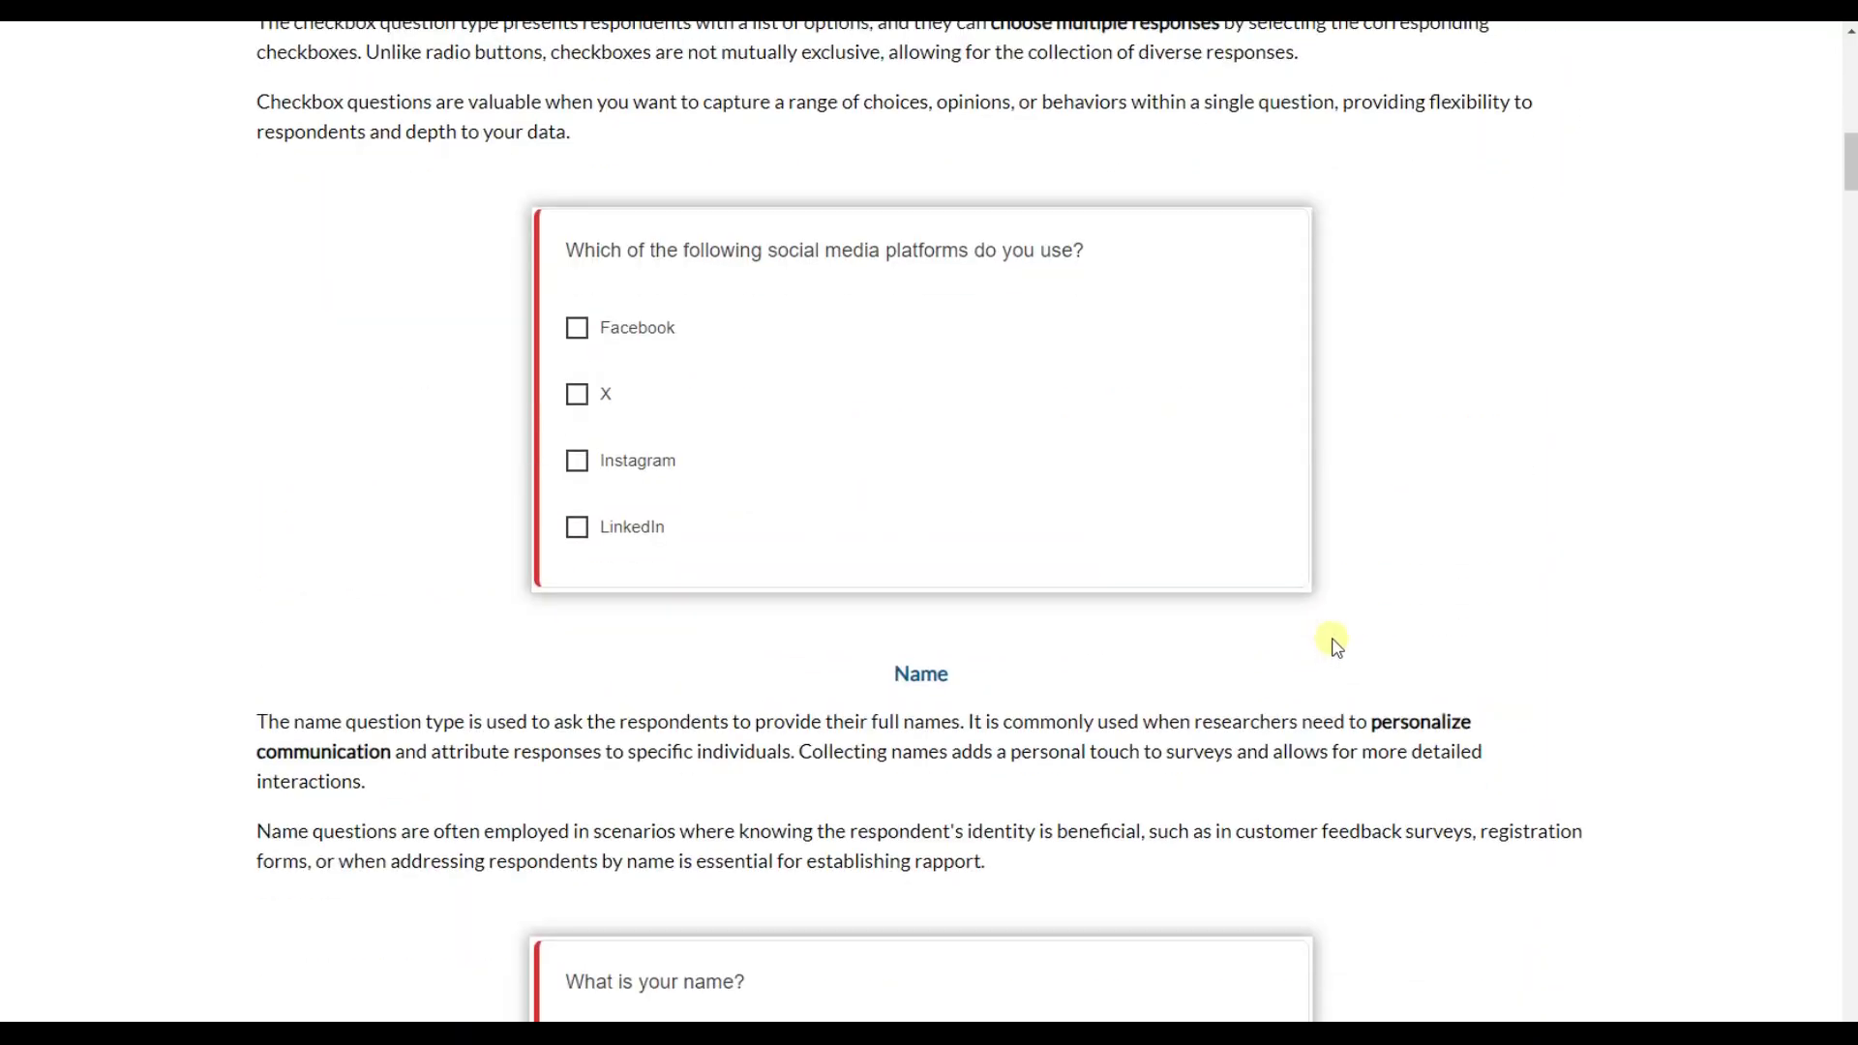
scroll(1336, 639, "down", 2)
scroll(1354, 638, "down", 4)
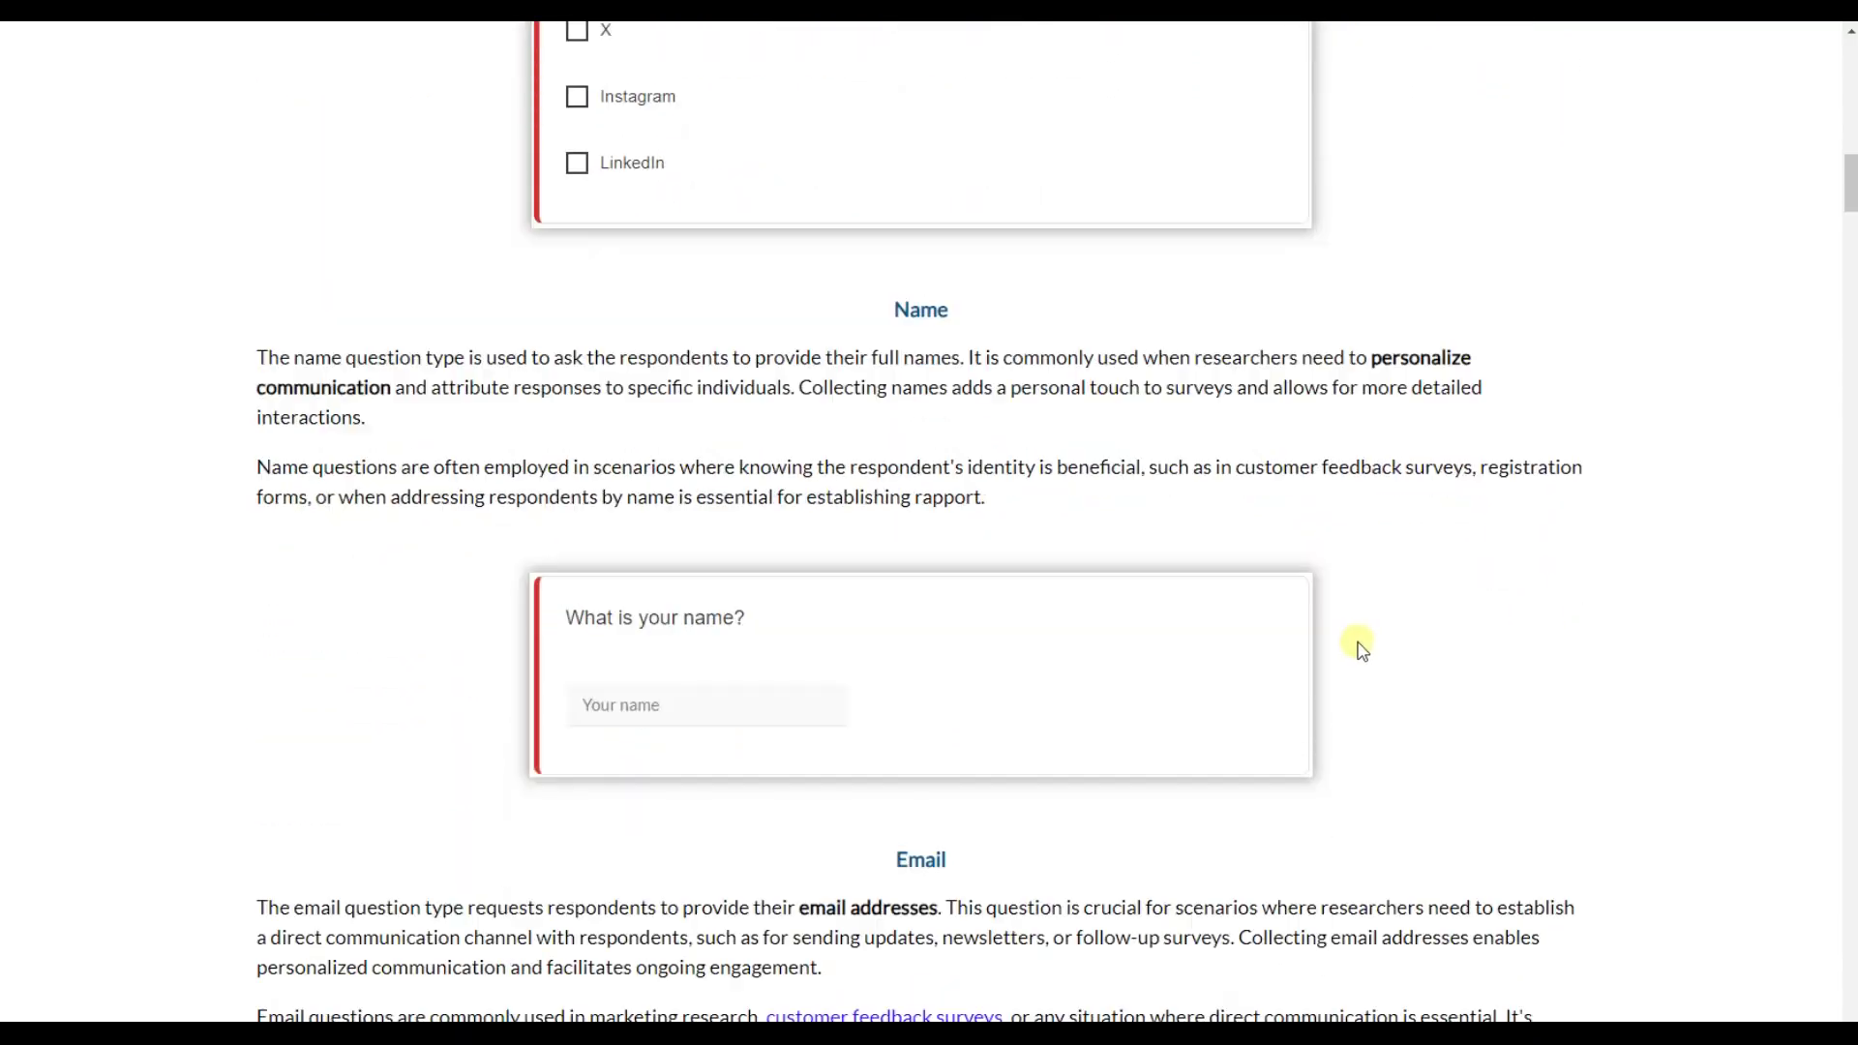
scroll(1364, 629, "down", 7)
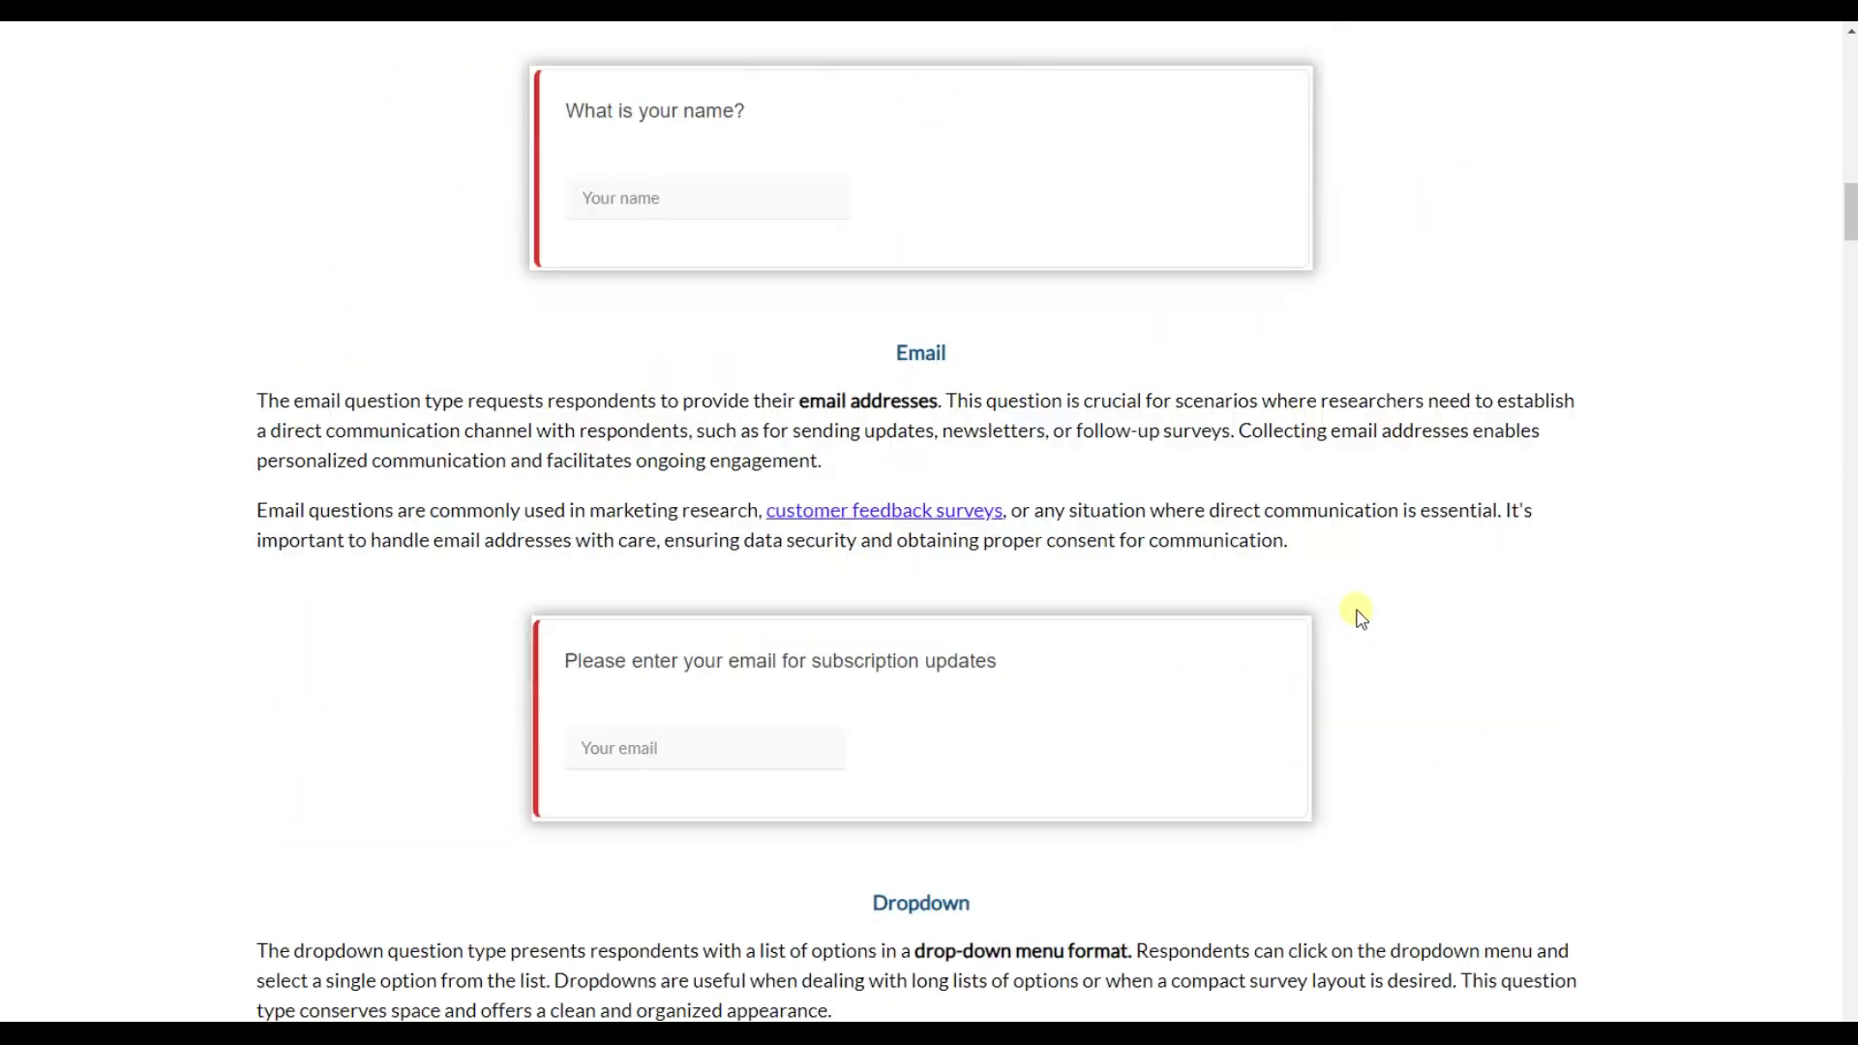
scroll(1354, 629, "down", 5)
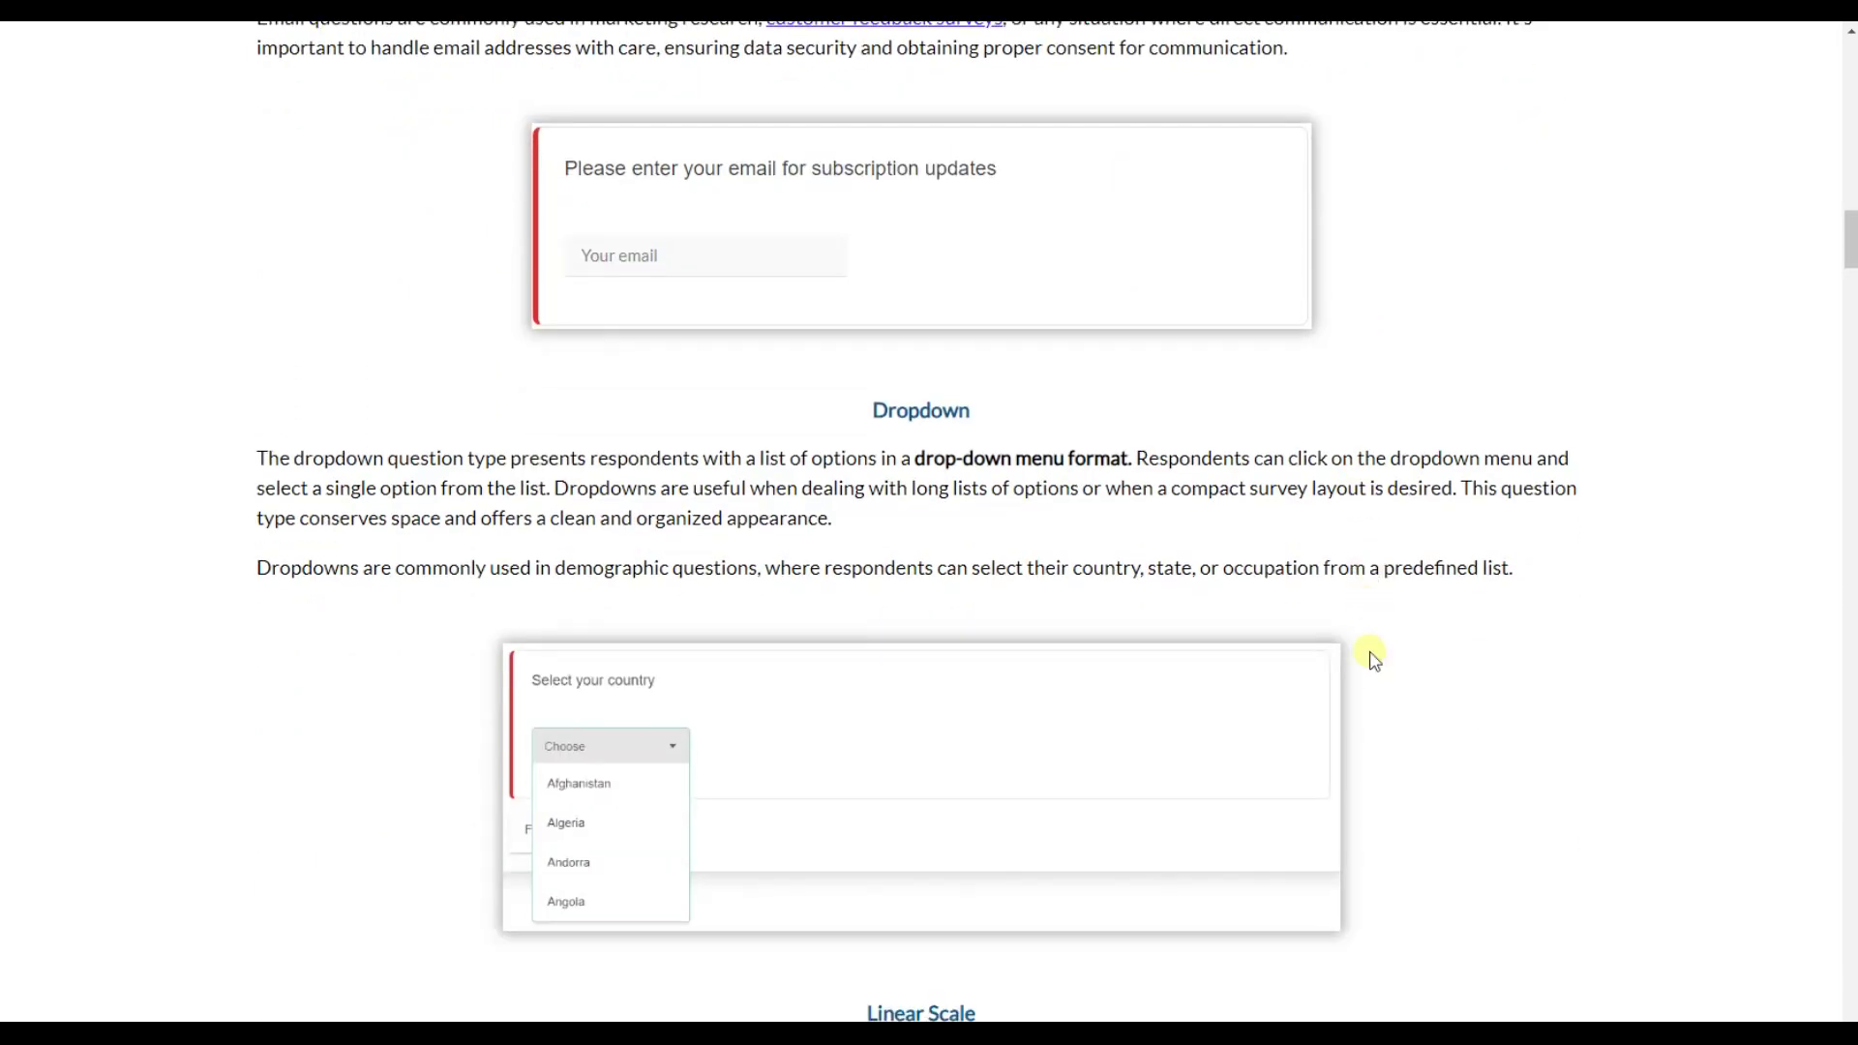